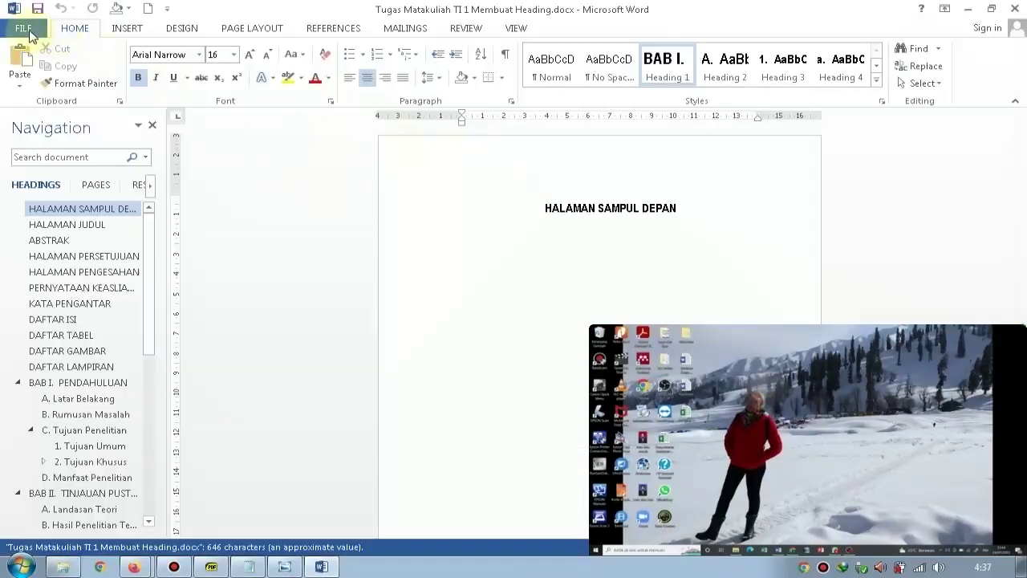
Save a copy of the document to the Desktop as "Tugas Matakuliah TI 2 Penomoran Halaman.docx".
left_click(30, 36)
left_click(61, 175)
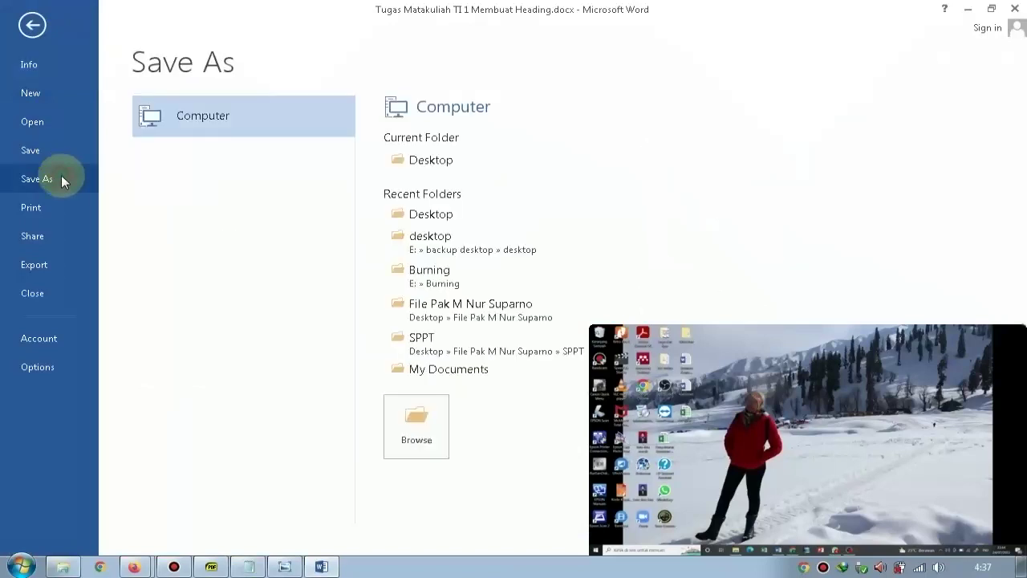
left_click(431, 161)
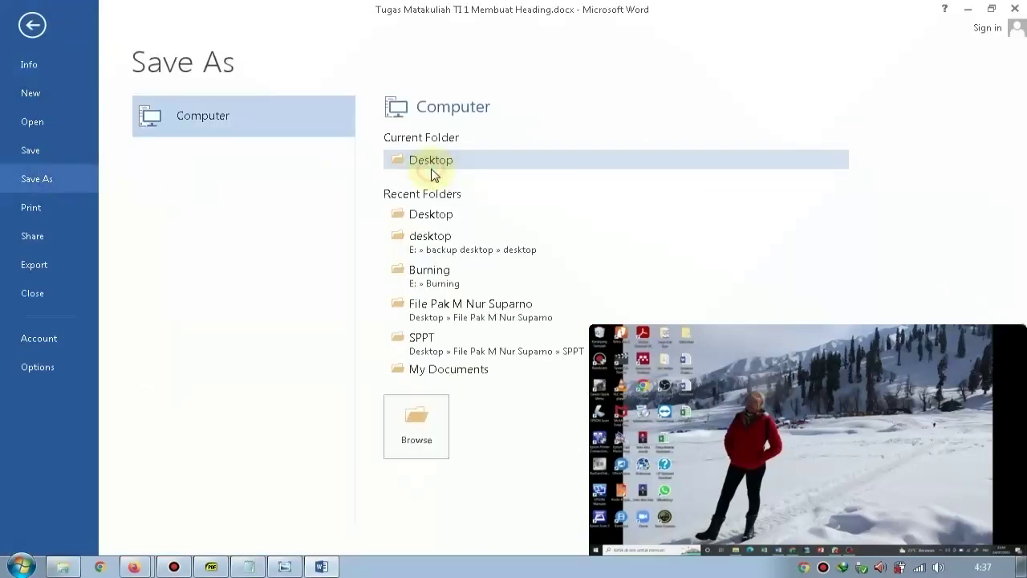
left_click(204, 257)
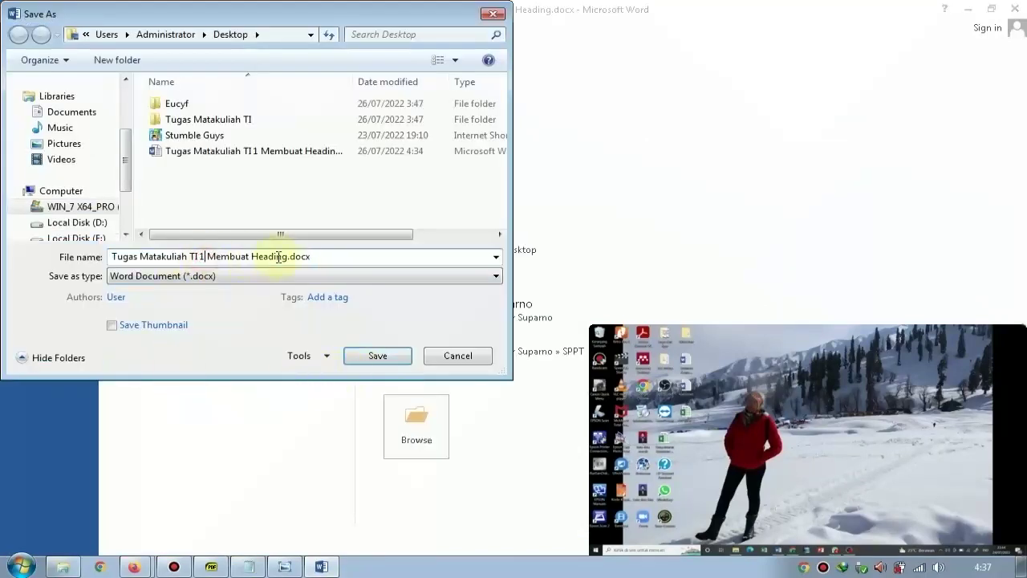
type("2 ")
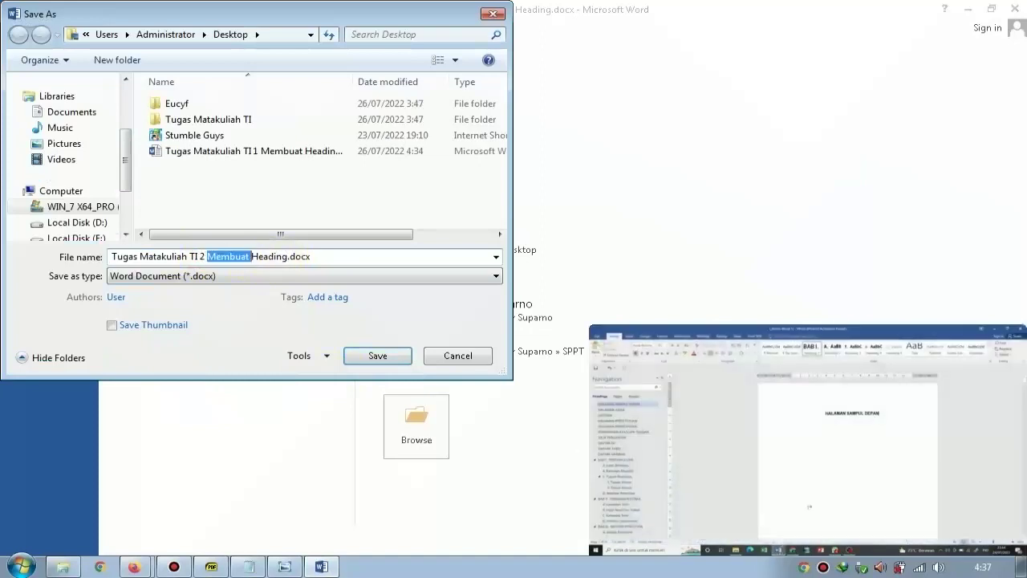
type("Penomoran")
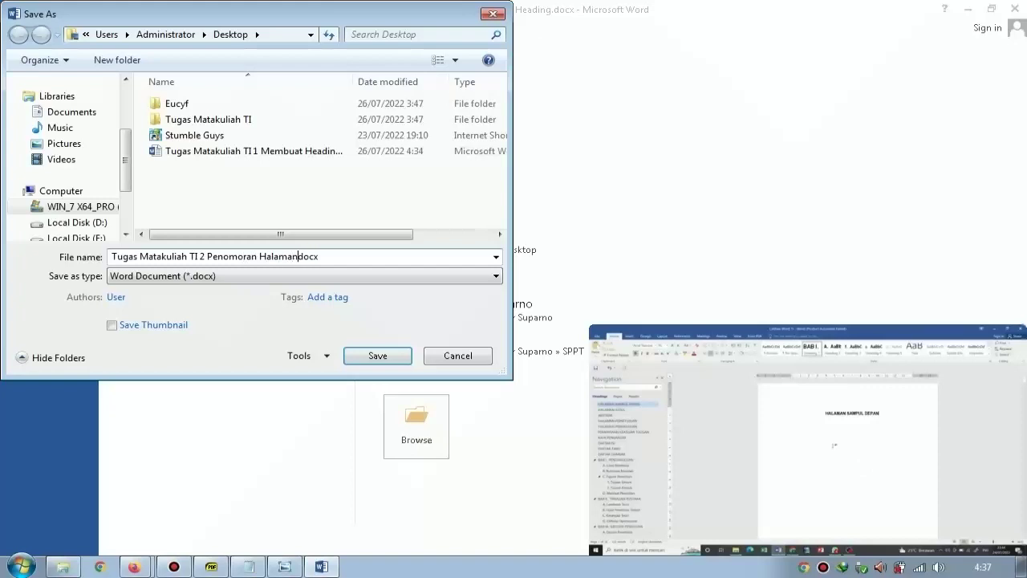
left_click(356, 351)
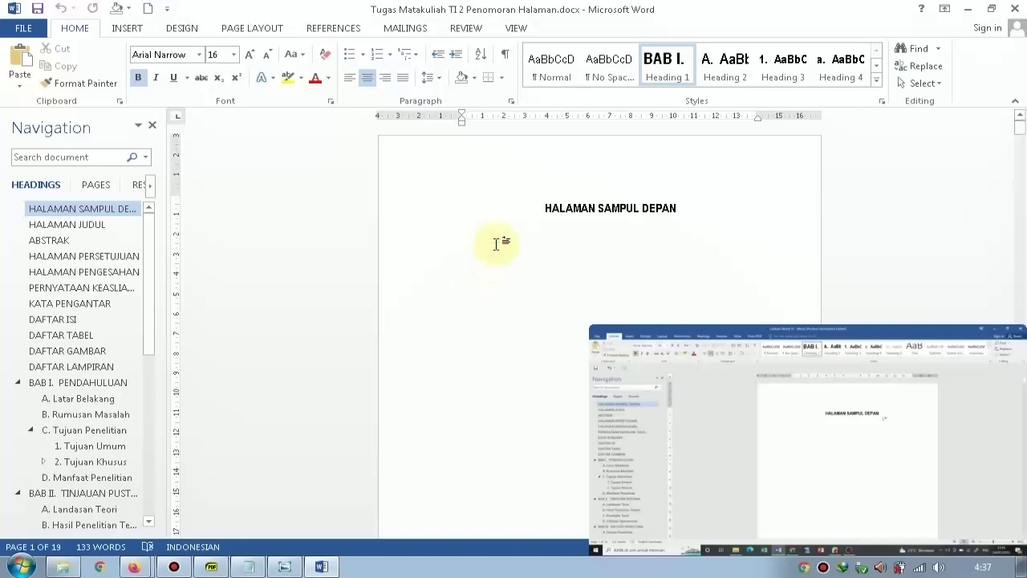
Look through the opening pages, from HALAMAN SAMPUL DEPAN to ABSTRAK, to see where page numbering should begin.
scroll(497, 232, "down", 10)
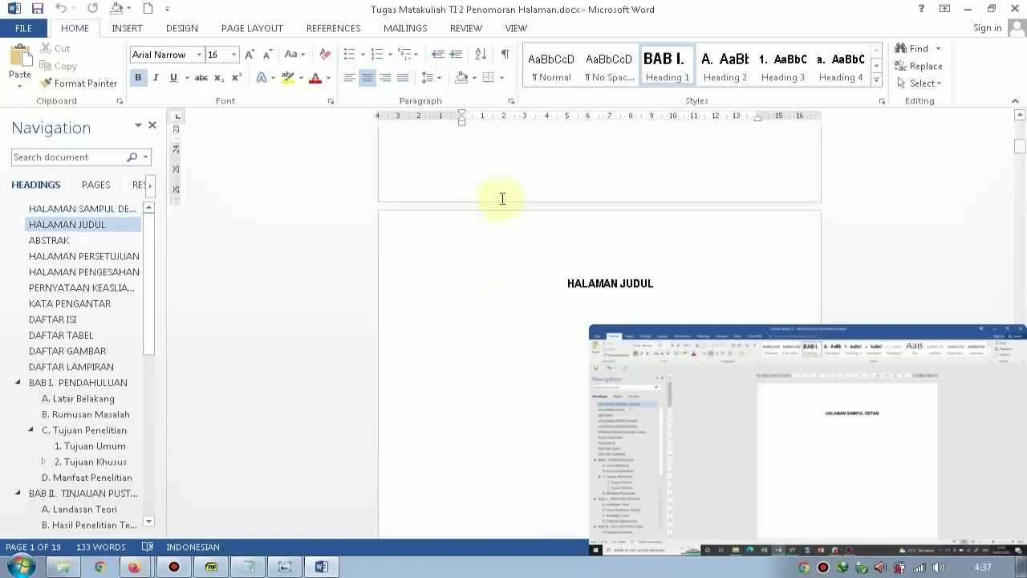
scroll(502, 198, "down", 3)
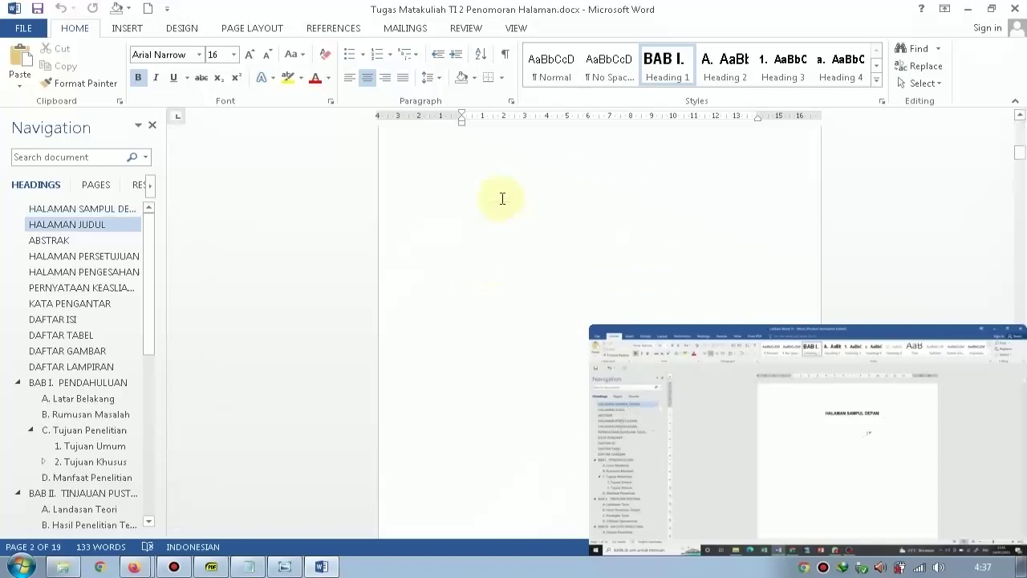
scroll(504, 198, "down", 10)
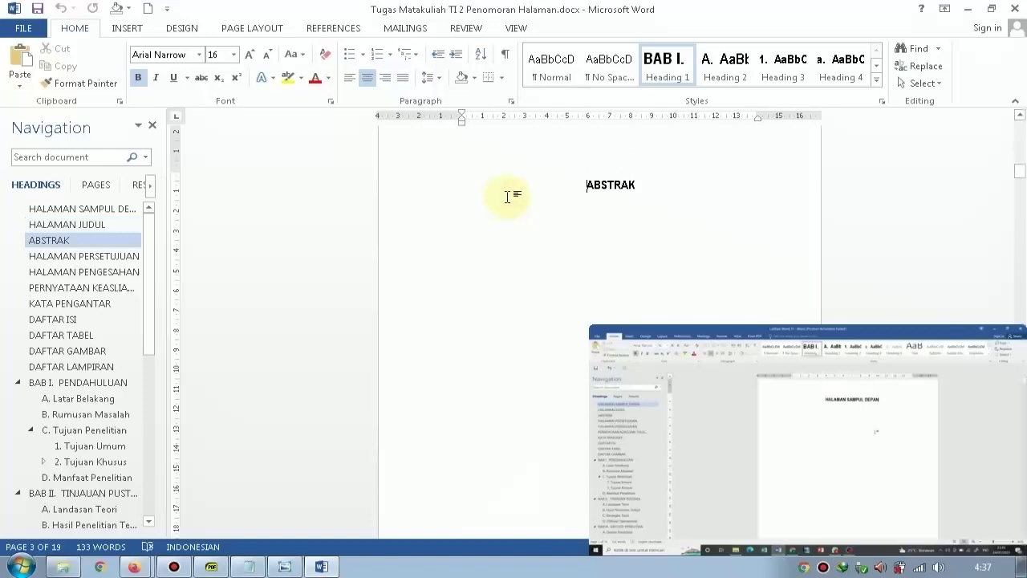
scroll(509, 199, "up", 10)
scroll(542, 231, "up", 5)
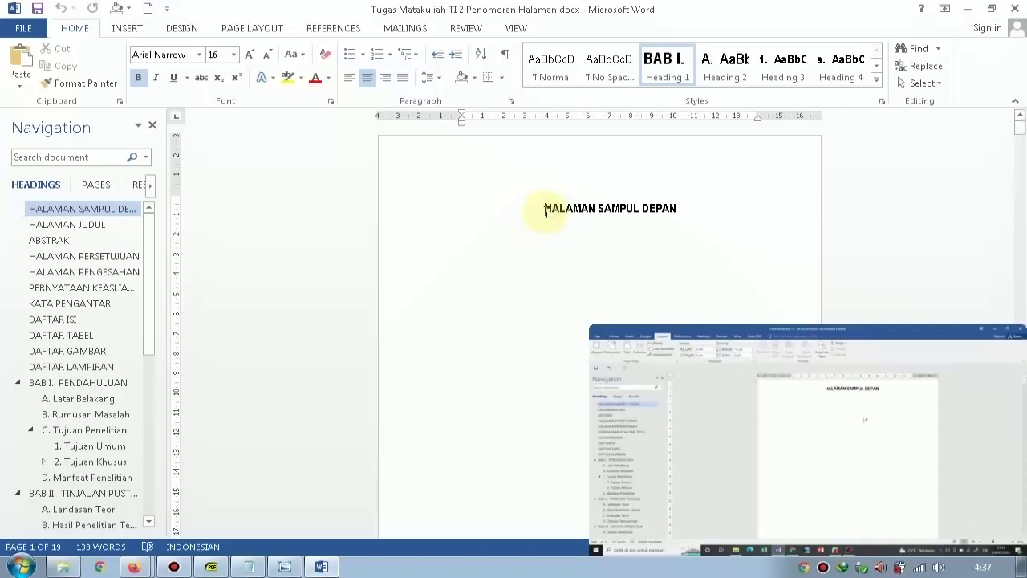
scroll(545, 211, "down", 3)
scroll(554, 201, "up", 2)
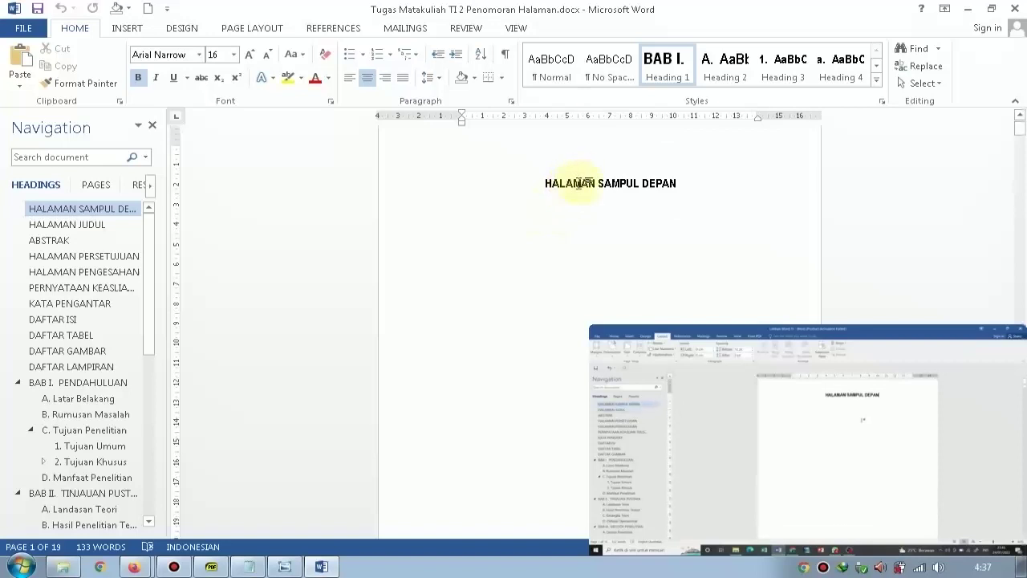
scroll(598, 221, "down", 10)
scroll(603, 223, "down", 5)
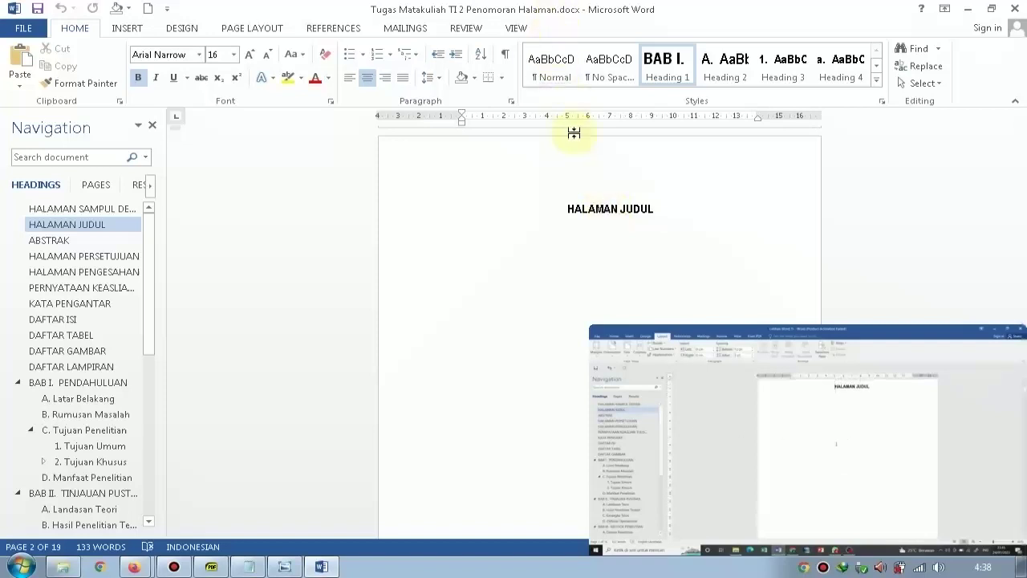
Insert a Plain Number 2 page number at the bottom of the HALAMAN JUDUL page.
left_click(699, 233)
scroll(690, 208, "up", 1)
scroll(688, 200, "down", 2)
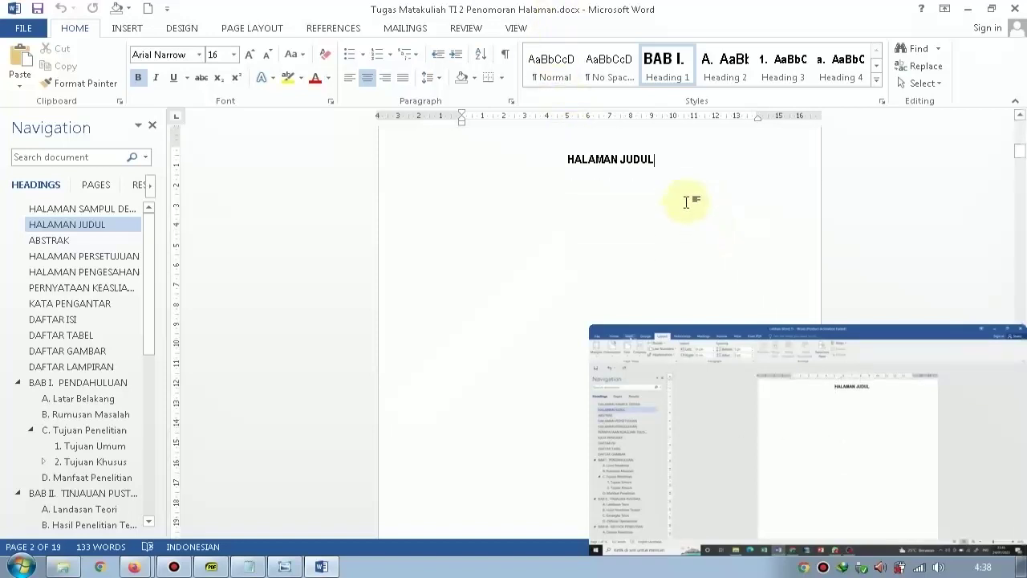
left_click(128, 29)
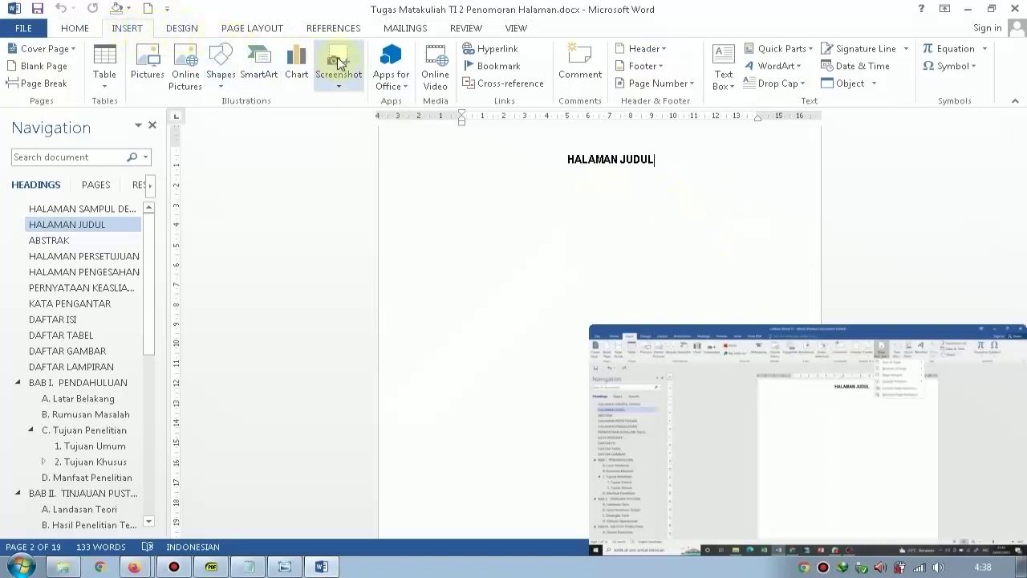
left_click(674, 94)
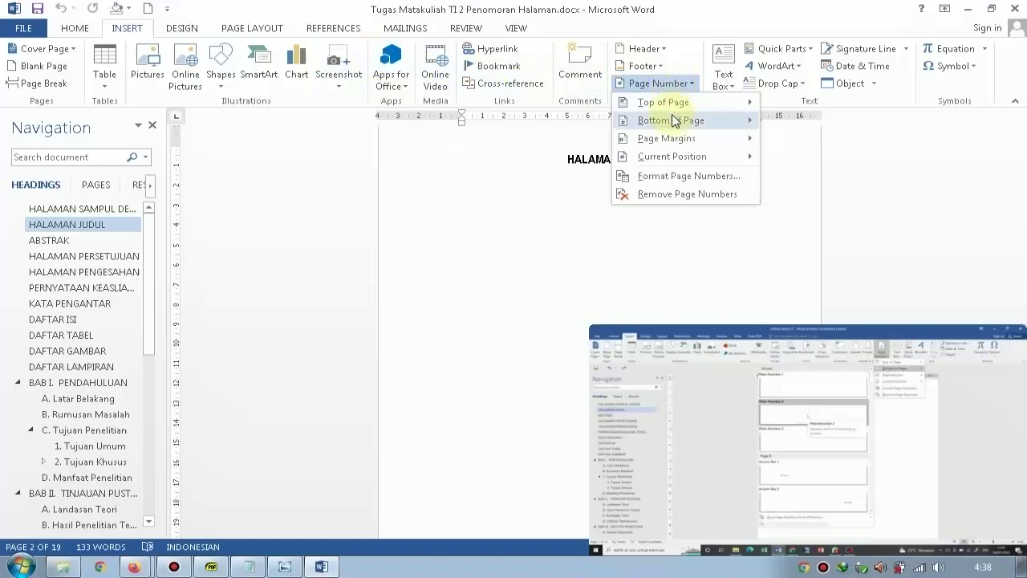
mouse_move(670, 118)
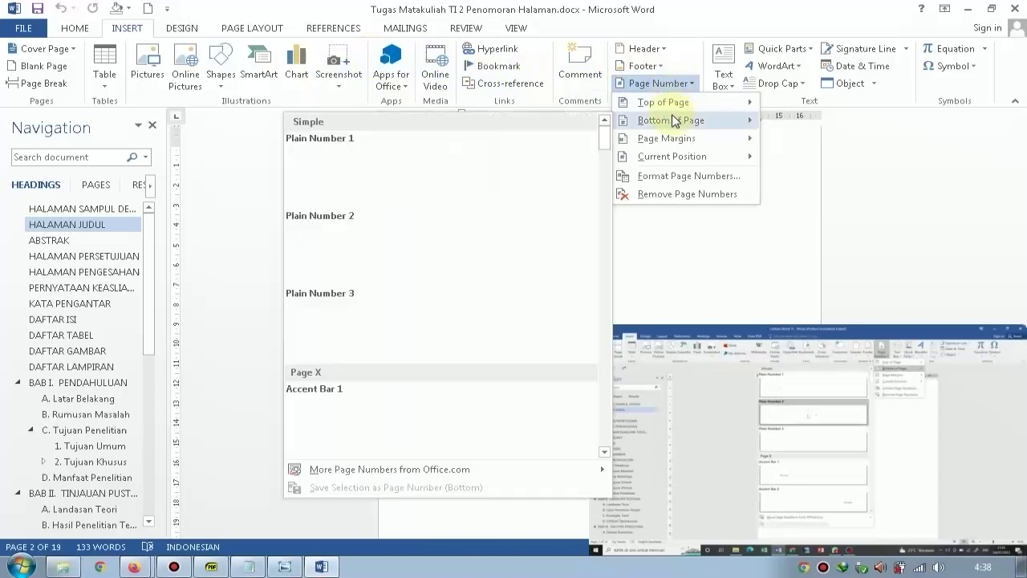
left_click(456, 234)
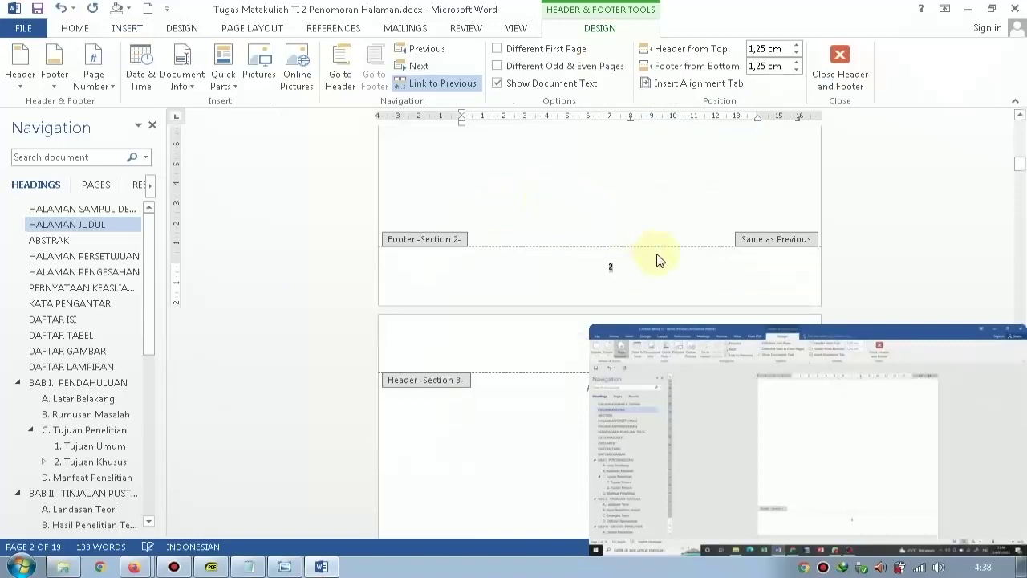
Format the HALAMAN JUDUL section's page numbers as i, ii, iii and start them at i.
left_click(97, 79)
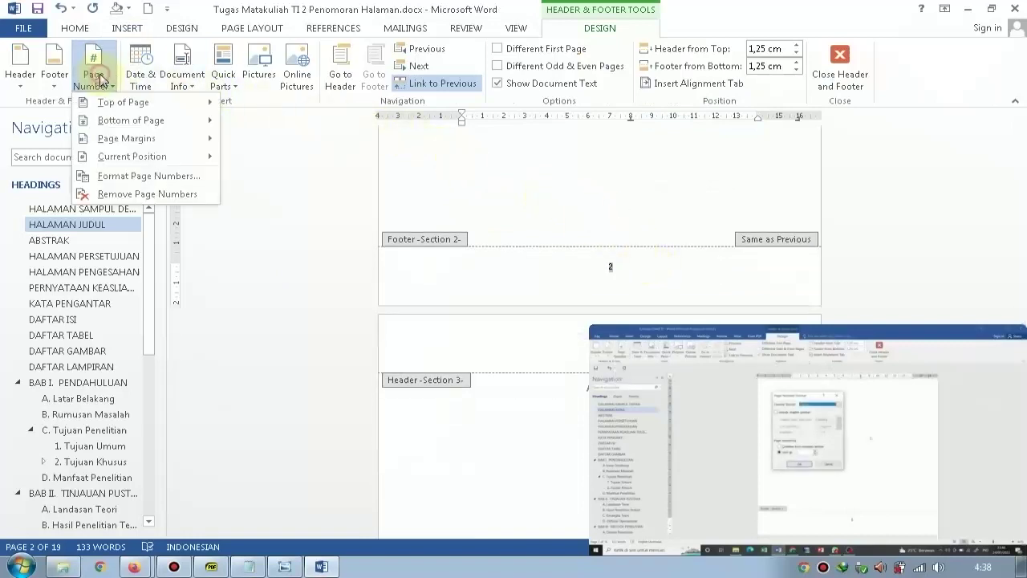
left_click(136, 177)
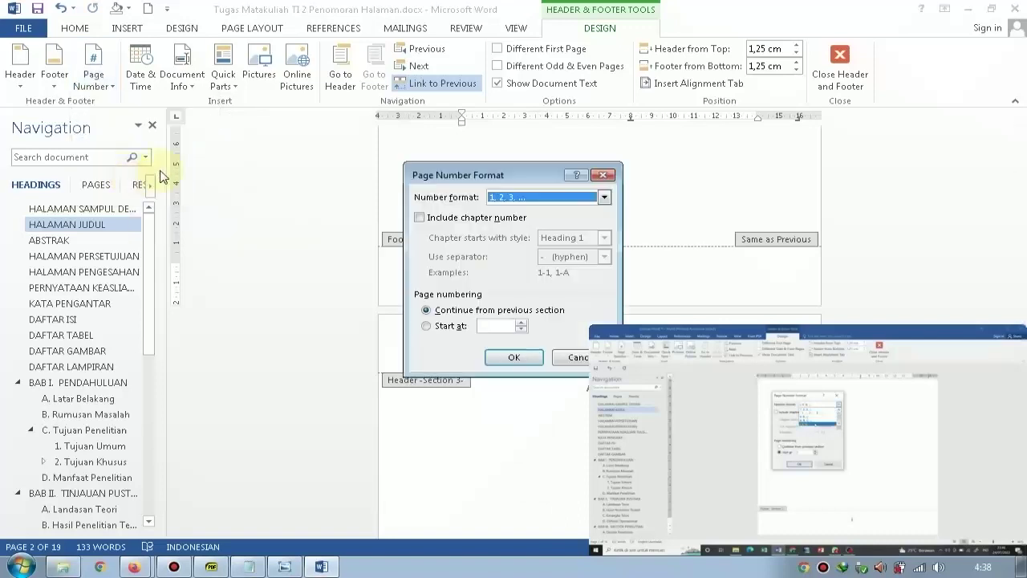
left_click(490, 201)
left_click(514, 243)
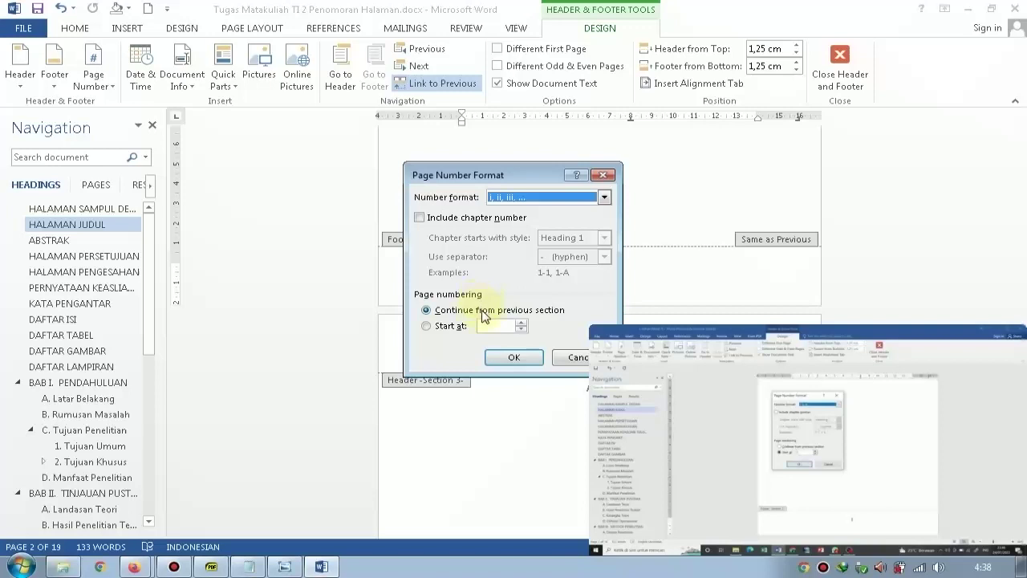
left_click(455, 325)
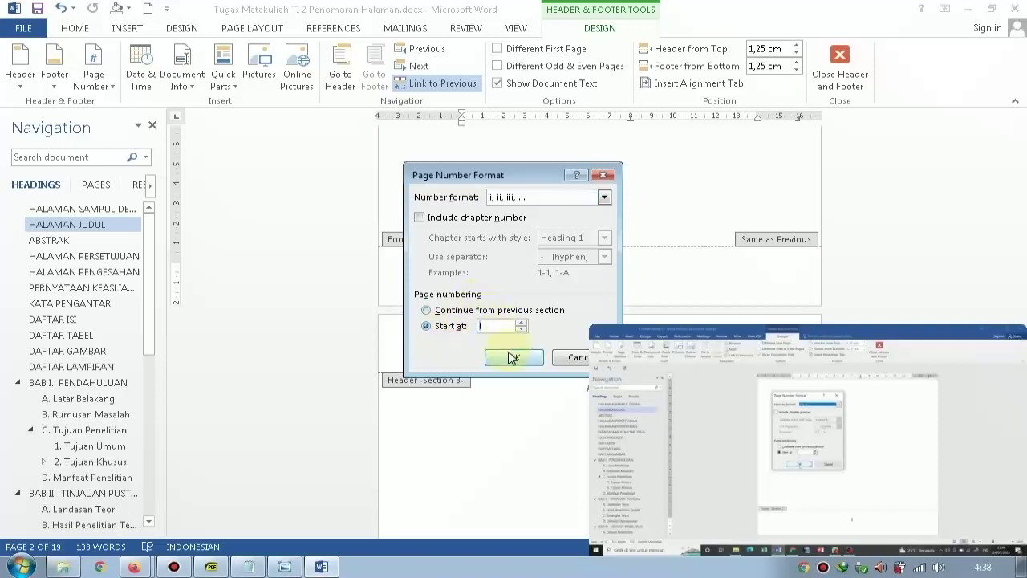
left_click(512, 357)
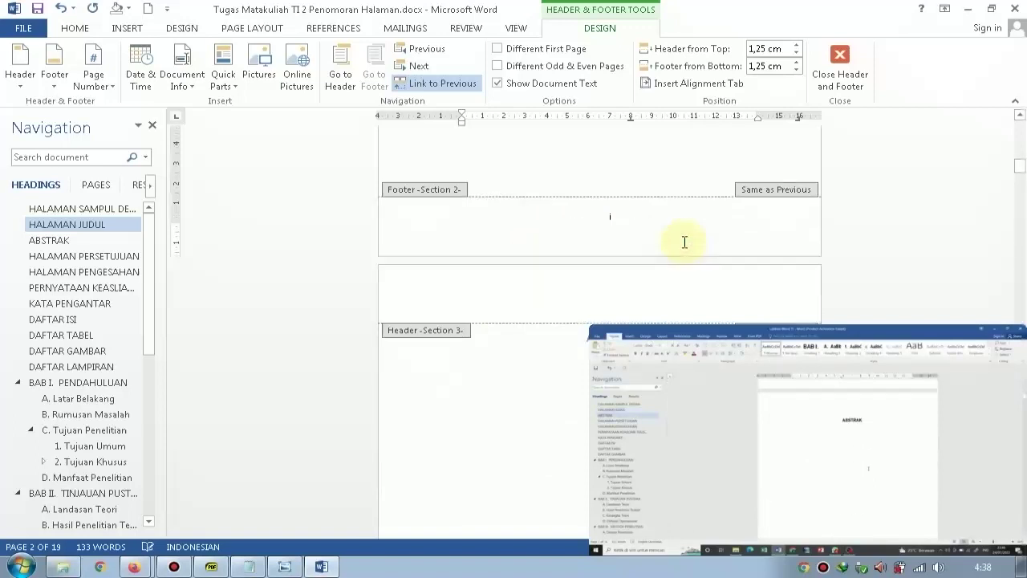
Check the footer page numbers on the HALAMAN JUDUL and ABSTRAK pages, and return to the body text.
scroll(685, 241, "down", 3)
scroll(684, 238, "down", 12)
scroll(682, 242, "up", 1)
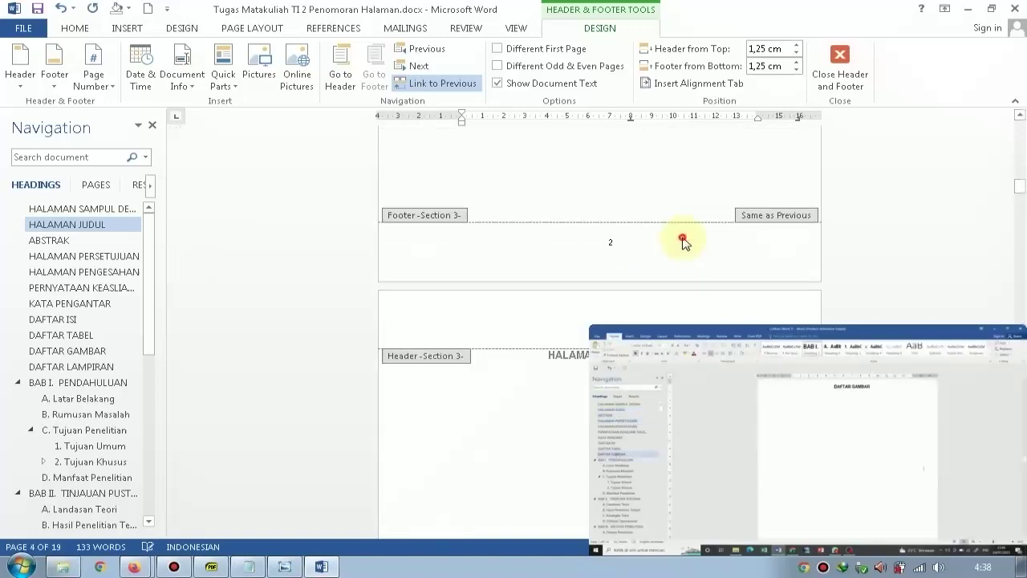
scroll(674, 244, "up", 12)
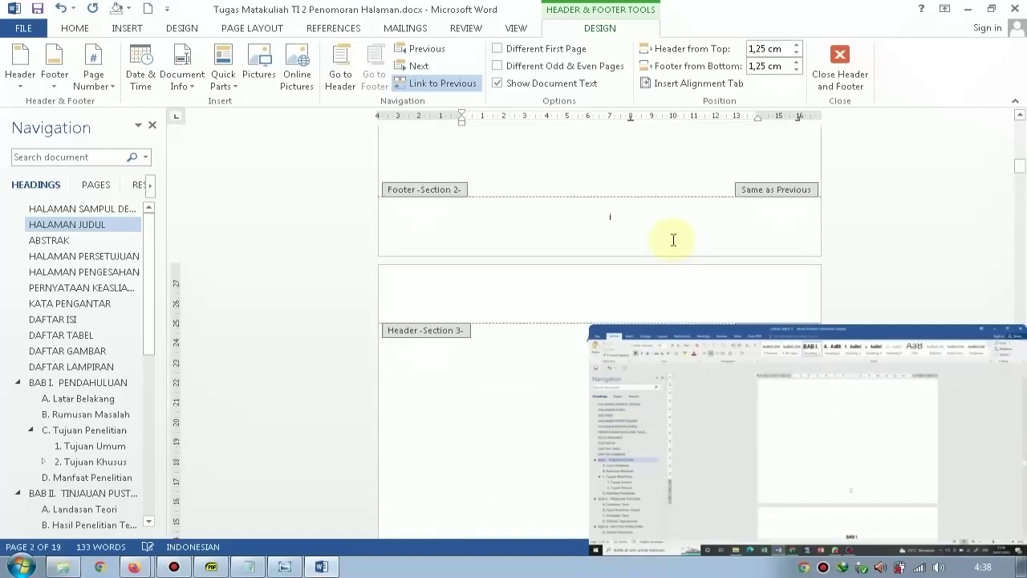
scroll(674, 240, "down", 3)
scroll(673, 239, "up", 2)
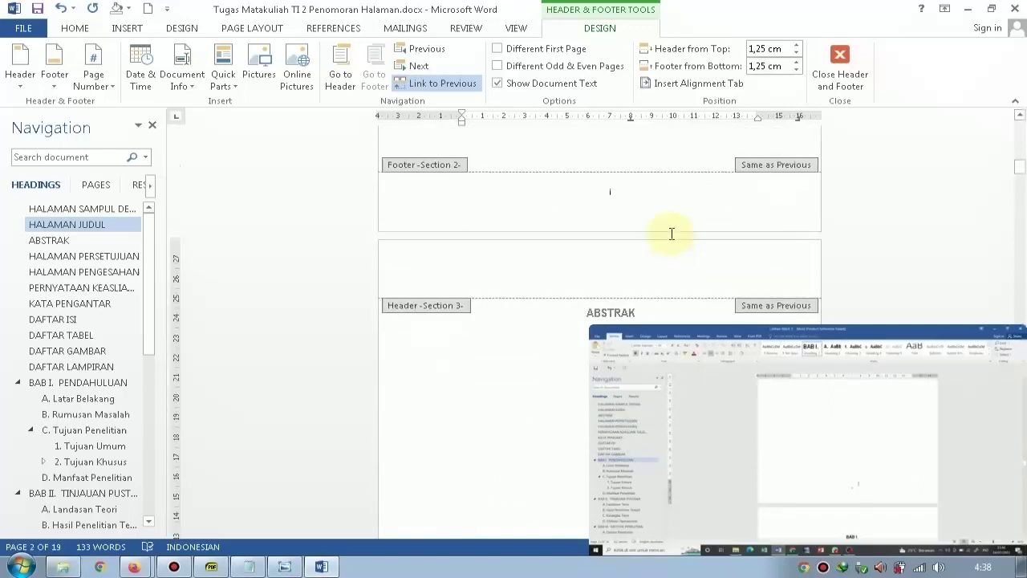
scroll(672, 233, "down", 1)
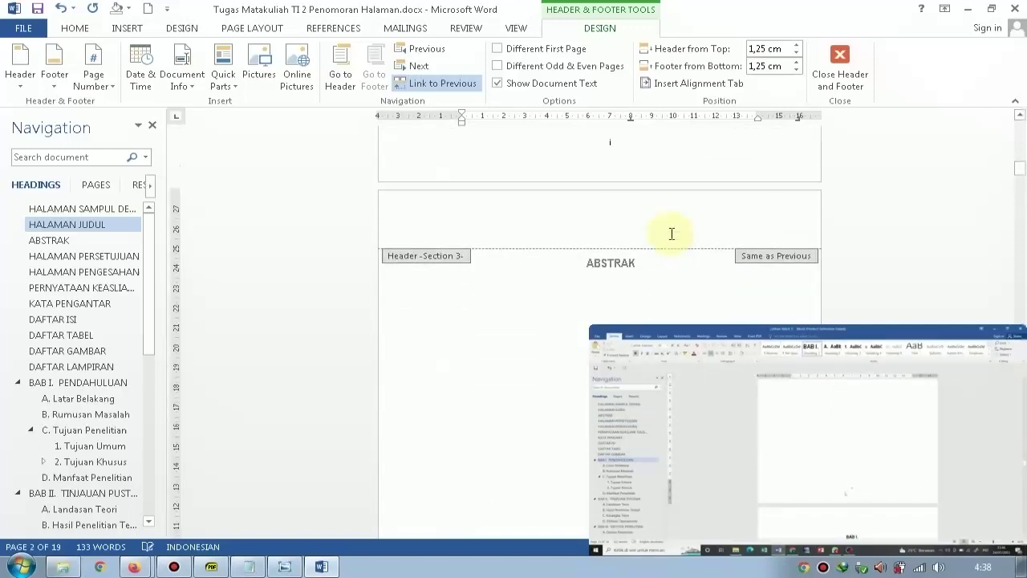
double_click(635, 277)
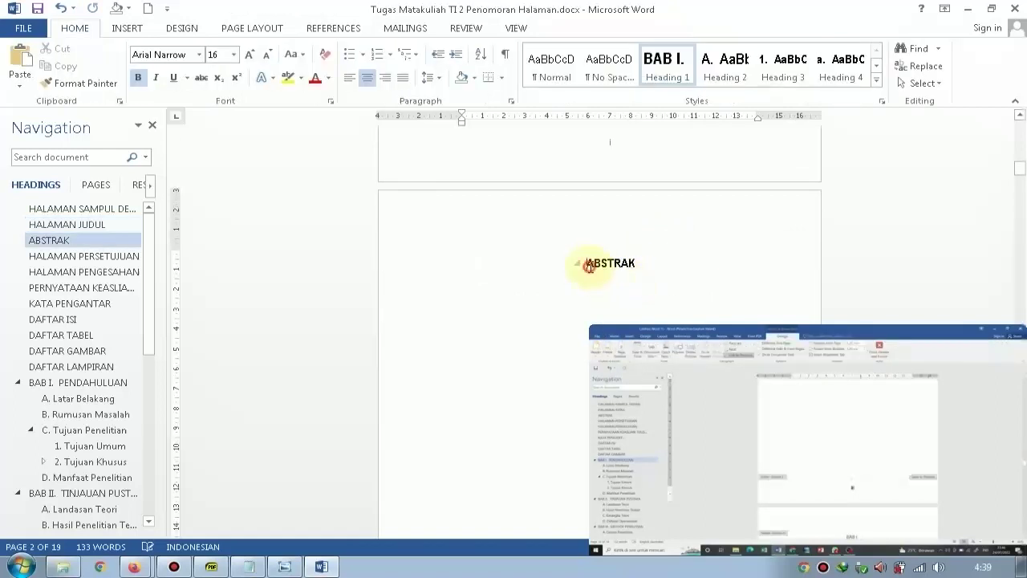
Left-align the ABSTRAK heading and delete the break before it, leaving the previous page's heading as HALAMAN JUDUL.
scroll(609, 267, "up", 2)
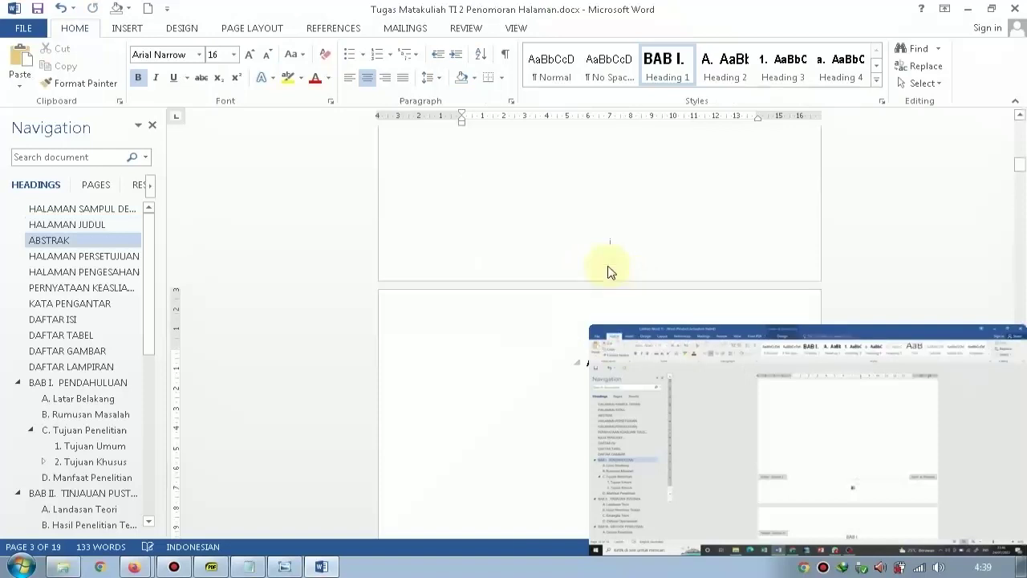
scroll(609, 265, "down", 1)
key("ctrl+l")
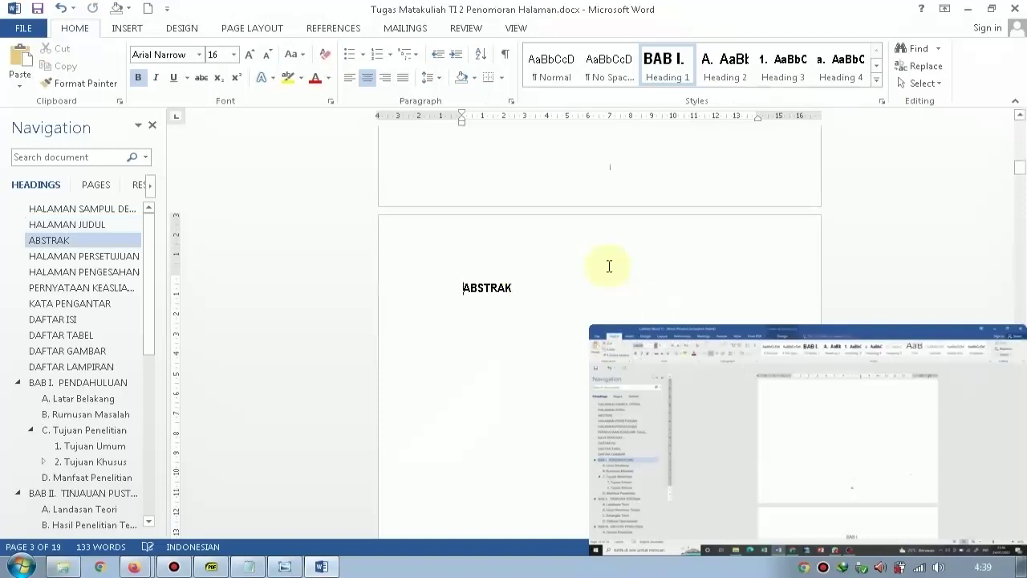
key("ctrl+z")
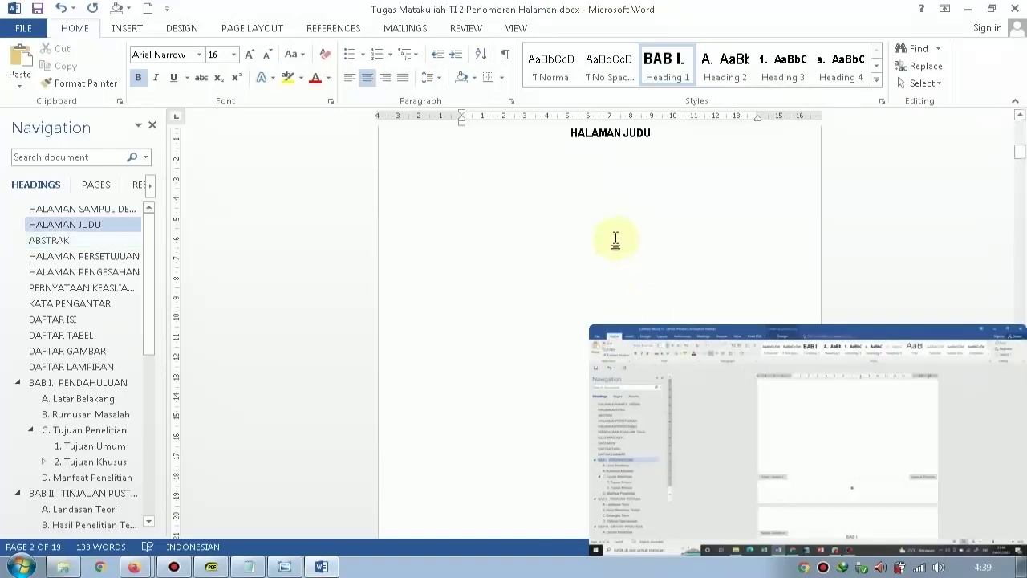
type("L")
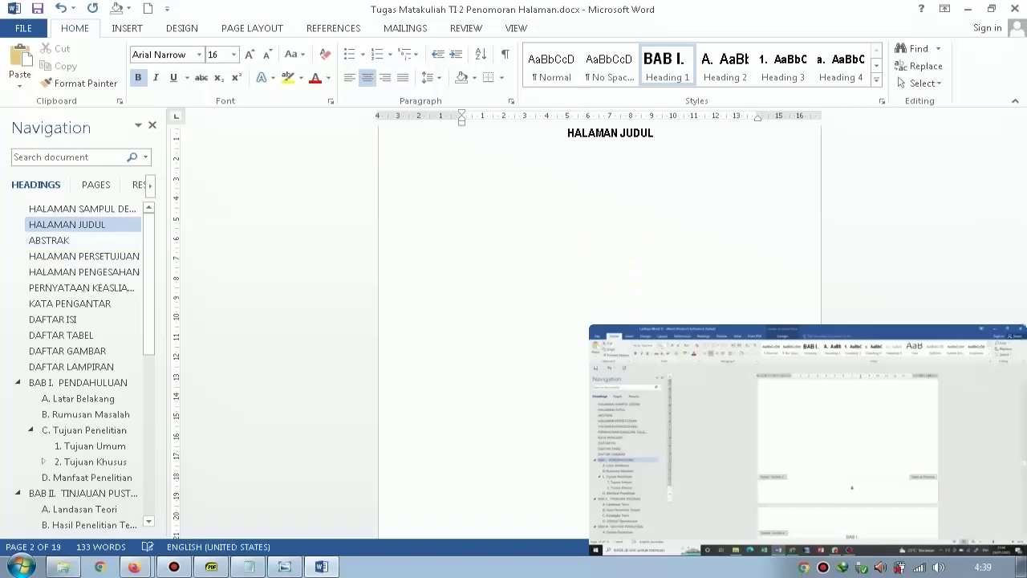
Insert a page break after the HALAMAN JUDUL heading and check the page numbers on the pages that follow.
left_click(253, 28)
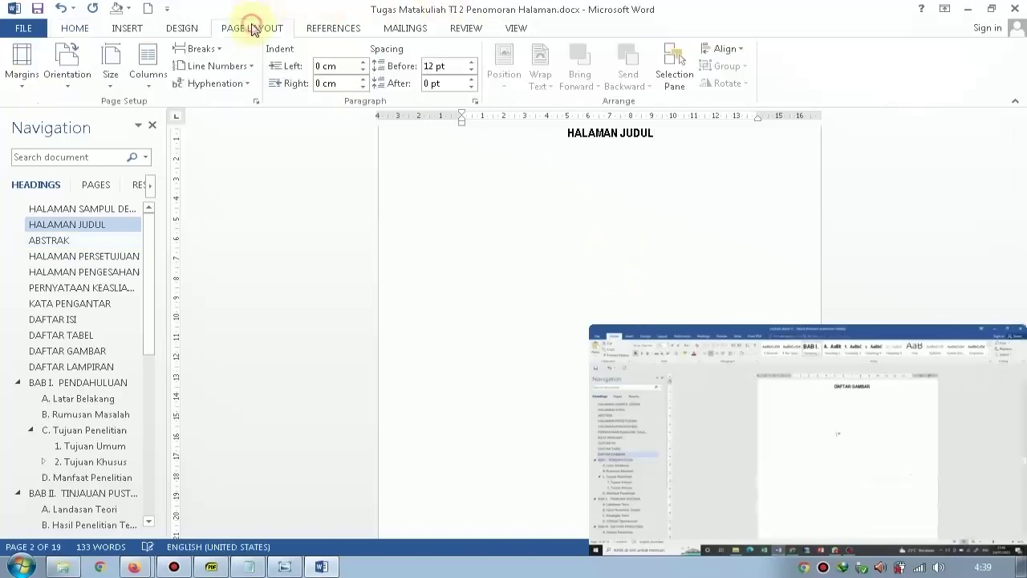
left_click(199, 48)
left_click(274, 96)
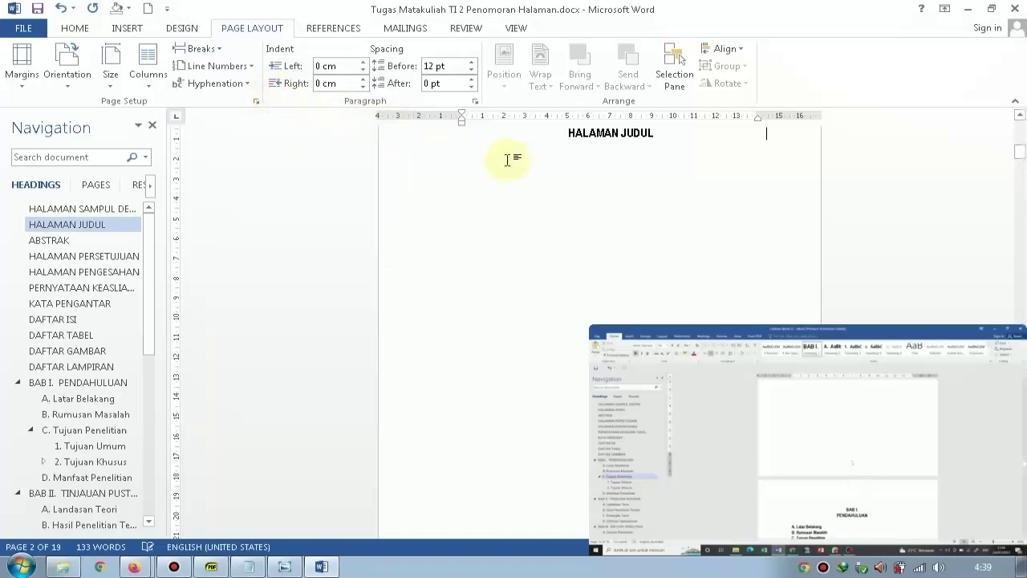
scroll(531, 159, "down", 10)
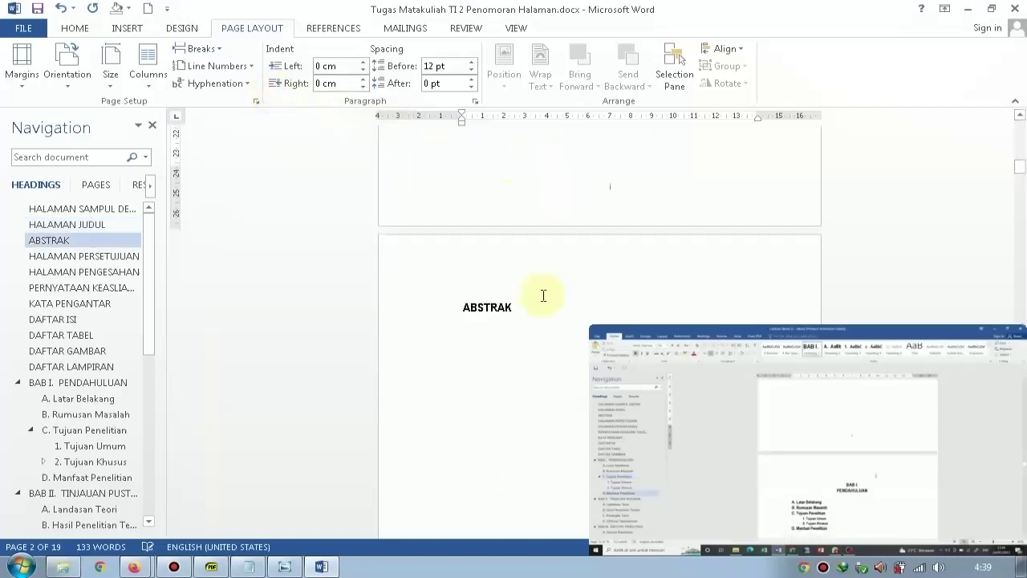
scroll(573, 244, "down", 8)
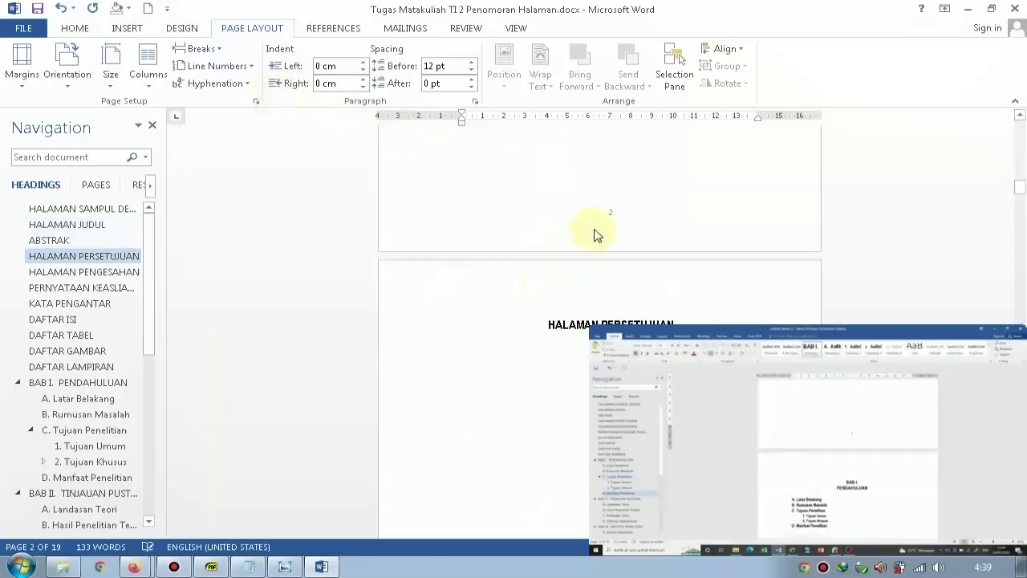
Delete the break between the HALAMAN JUDUL and ABSTRAK headings, undoing the accidental deletion of ABSTRAK's first letter.
scroll(577, 208, "up", 6)
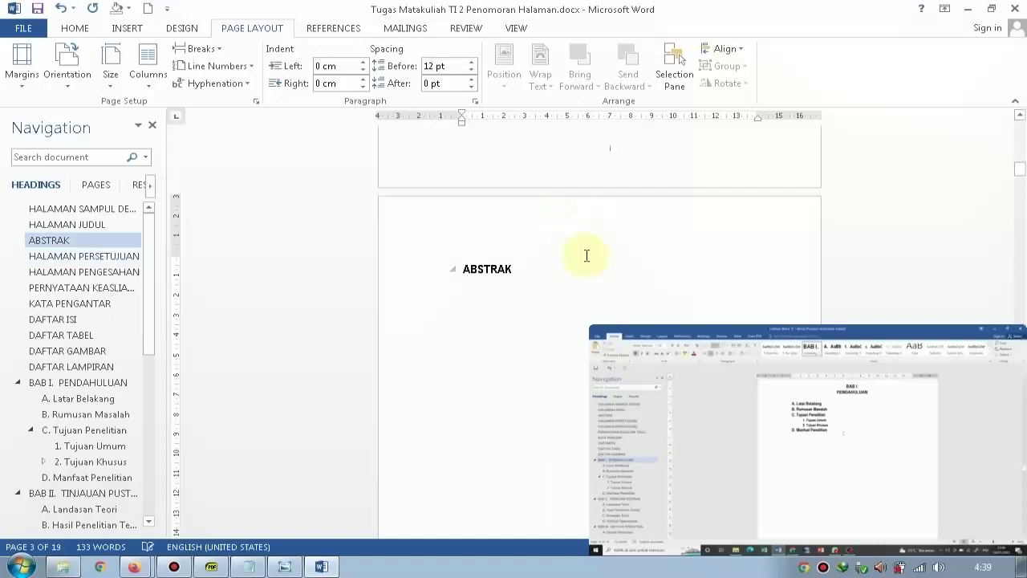
scroll(538, 236, "up", 5)
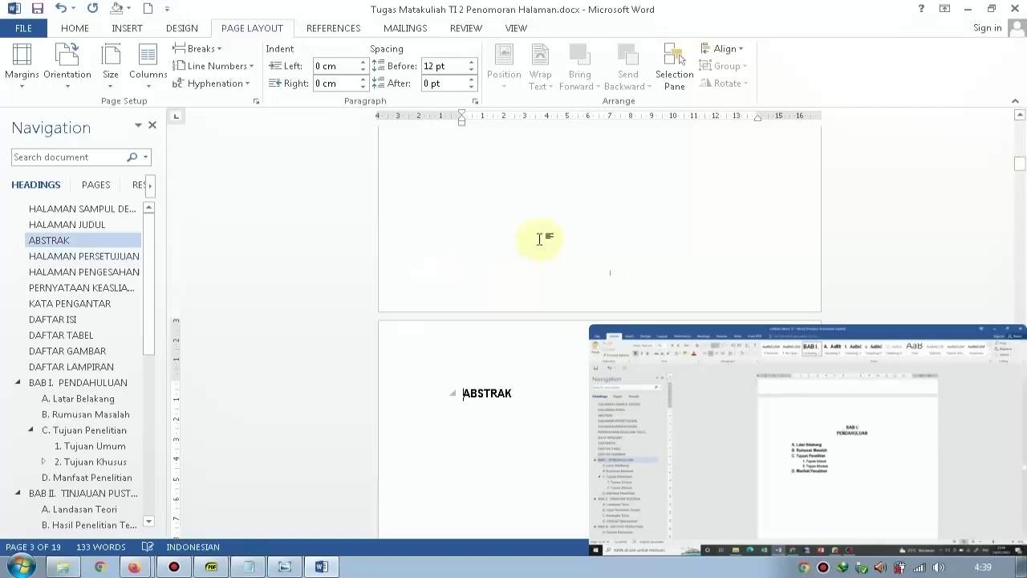
key("Delete")
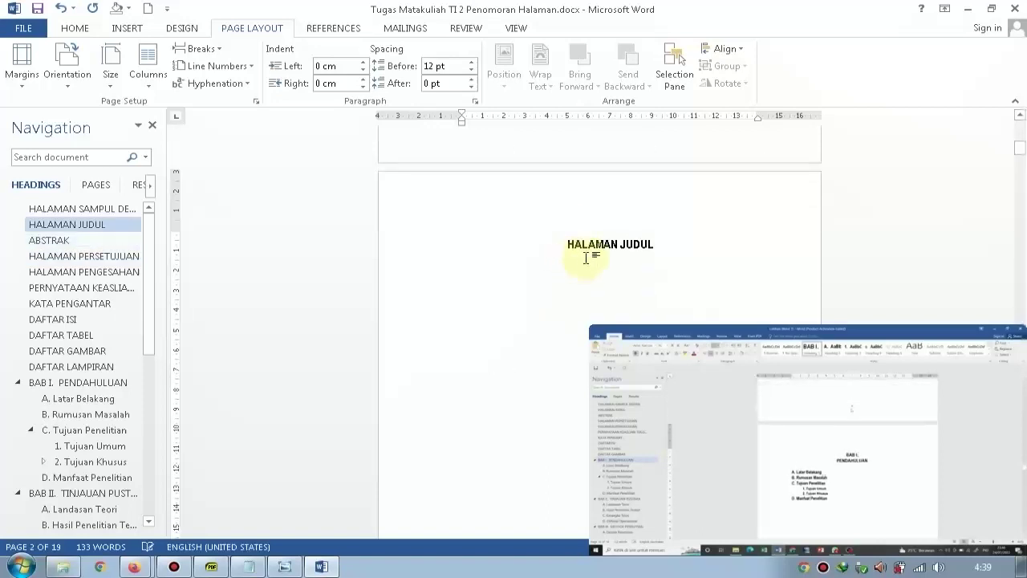
key("Delete")
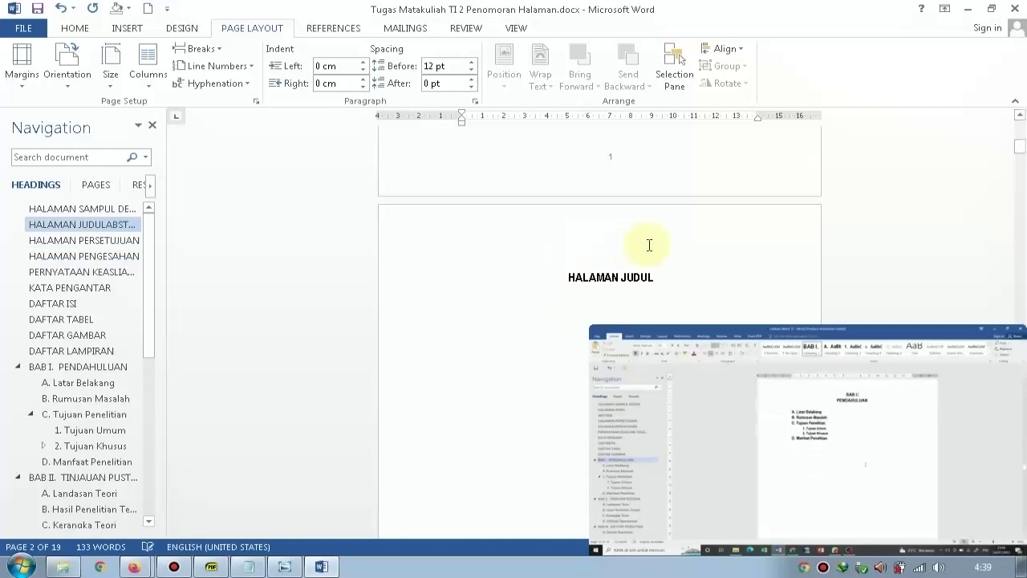
scroll(679, 254, "down", 4)
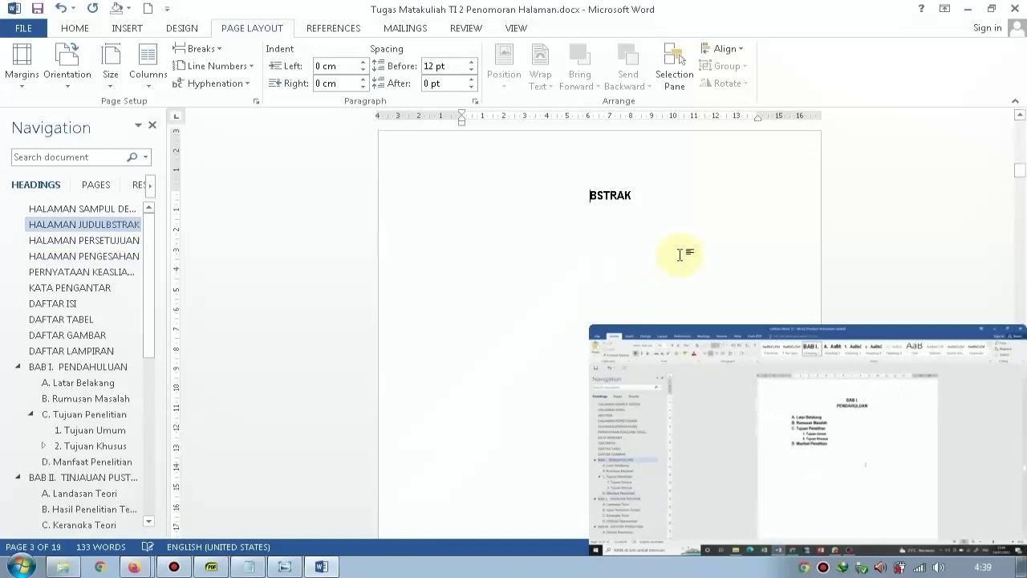
key("ctrl+z")
scroll(680, 233, "up", 10)
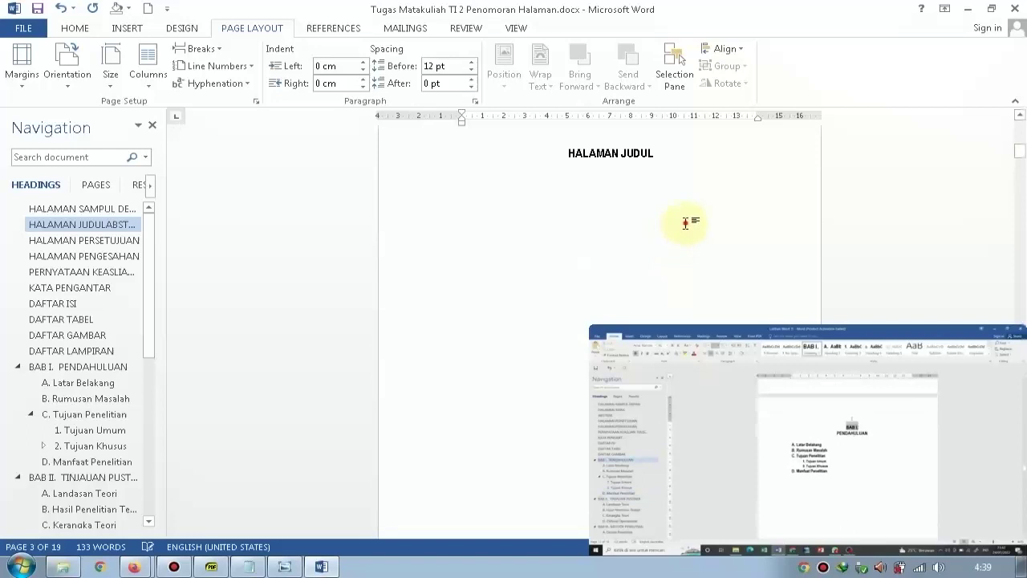
key("Delete")
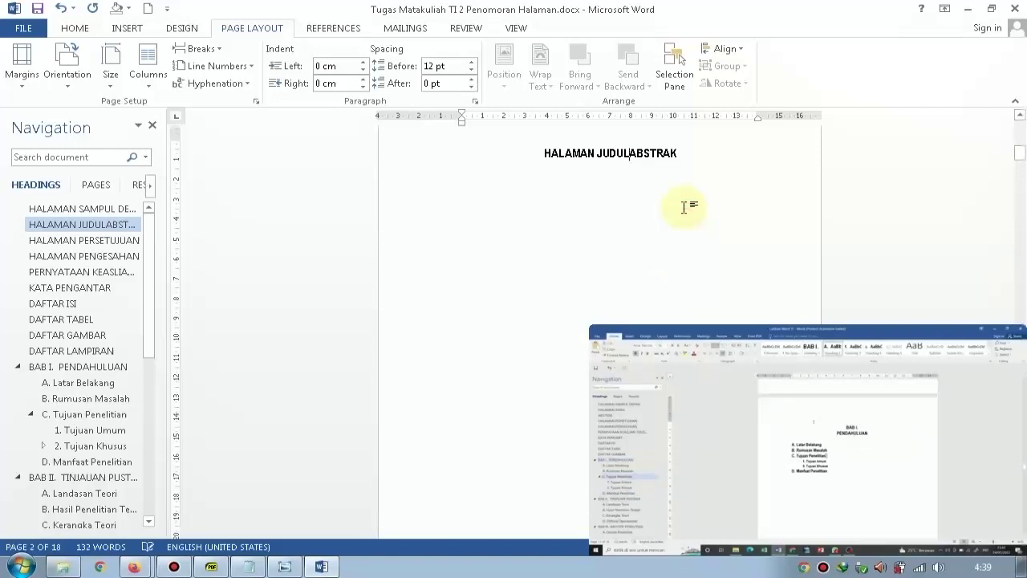
Put ABSTRAK in its own paragraph again and insert a page break before it.
key("Return")
key("ctrl+Return")
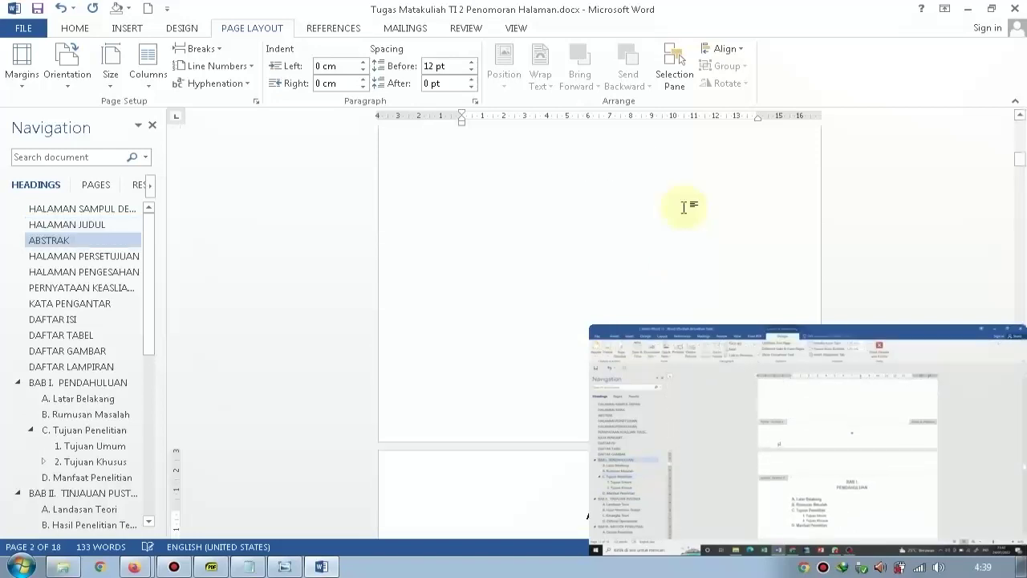
scroll(678, 221, "up", 1)
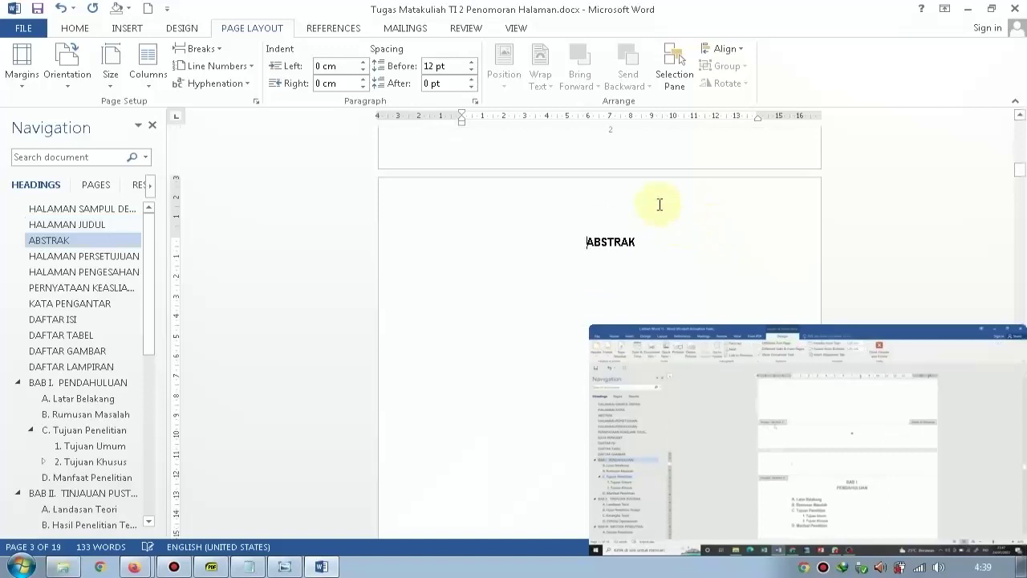
key("Up")
Format the page numbers of the HALAMAN JUDUL section as i, ii, iii, starting at i, and return to the body text.
scroll(573, 214, "down", 9)
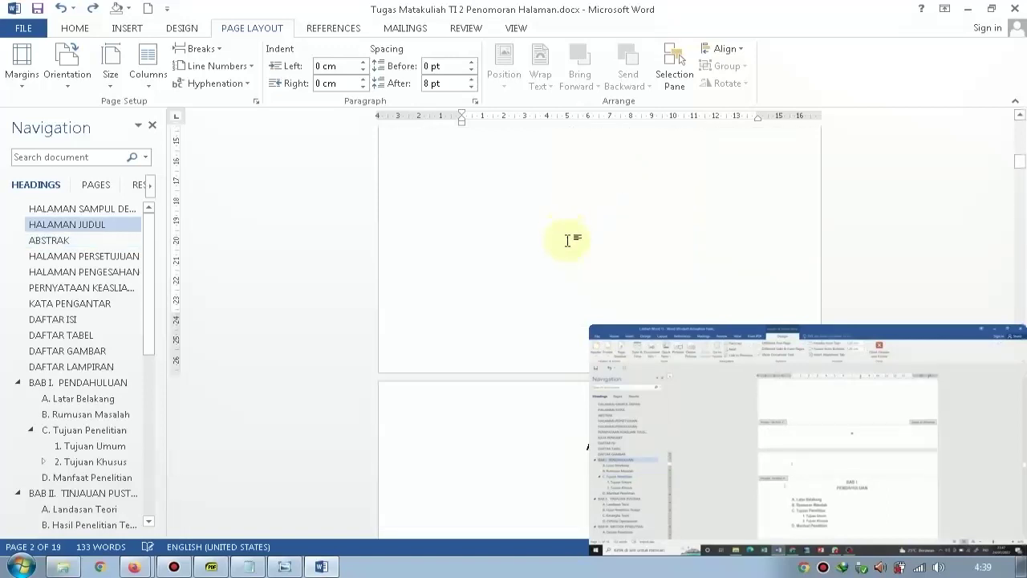
double_click(594, 239)
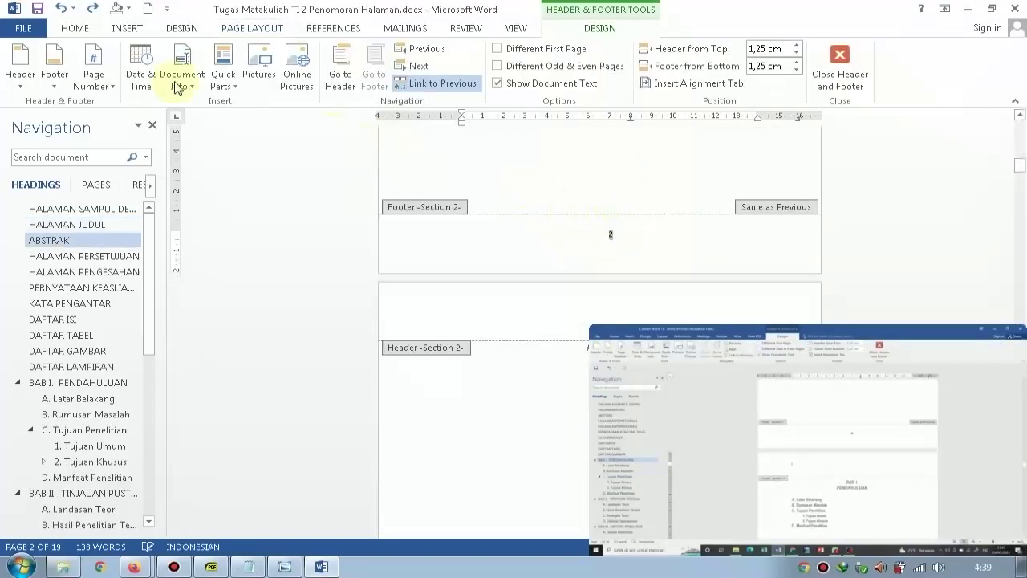
left_click(94, 74)
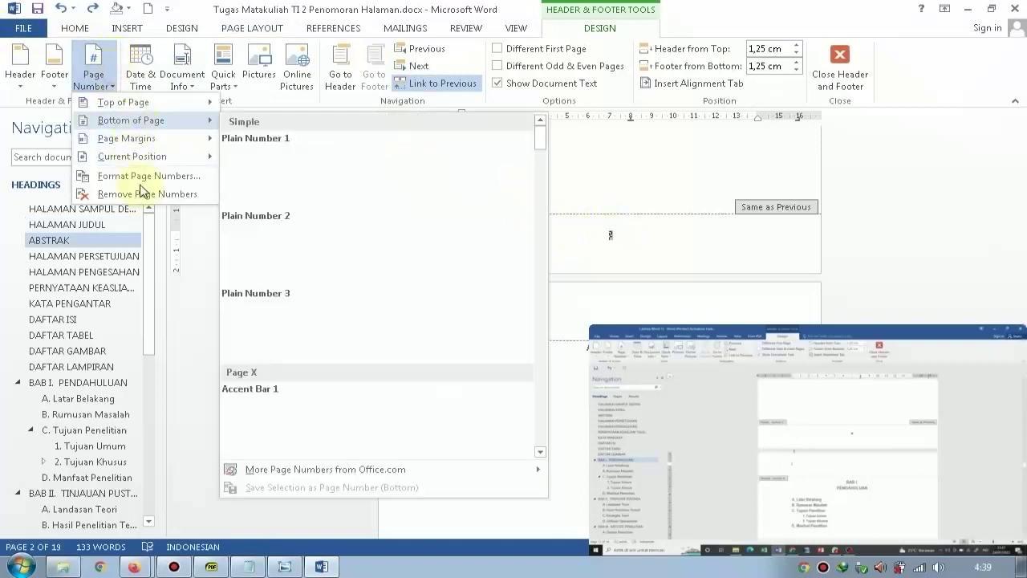
left_click(141, 176)
left_click(470, 325)
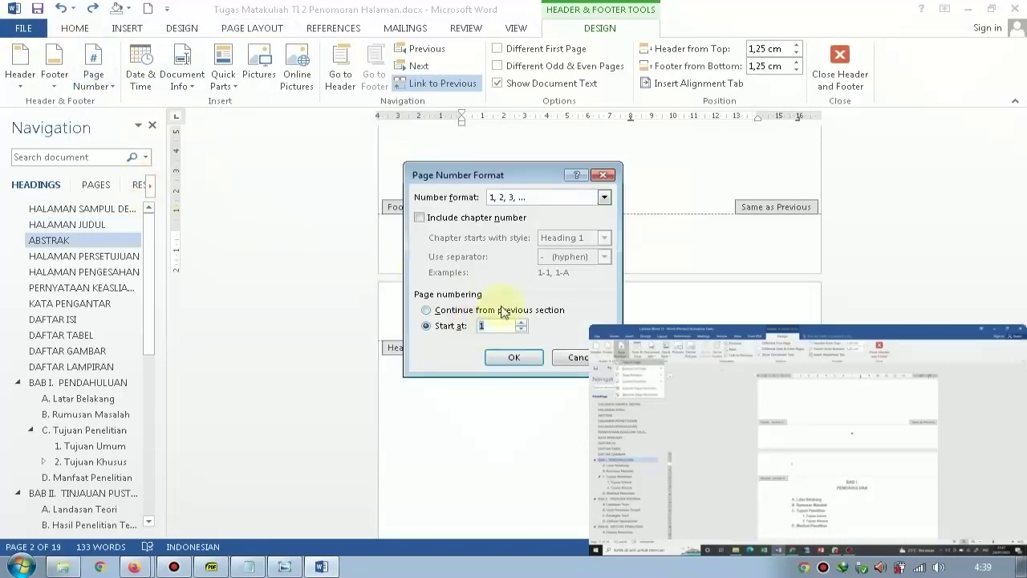
left_click(516, 197)
left_click(513, 243)
left_click(512, 357)
scroll(522, 305, "down", 5)
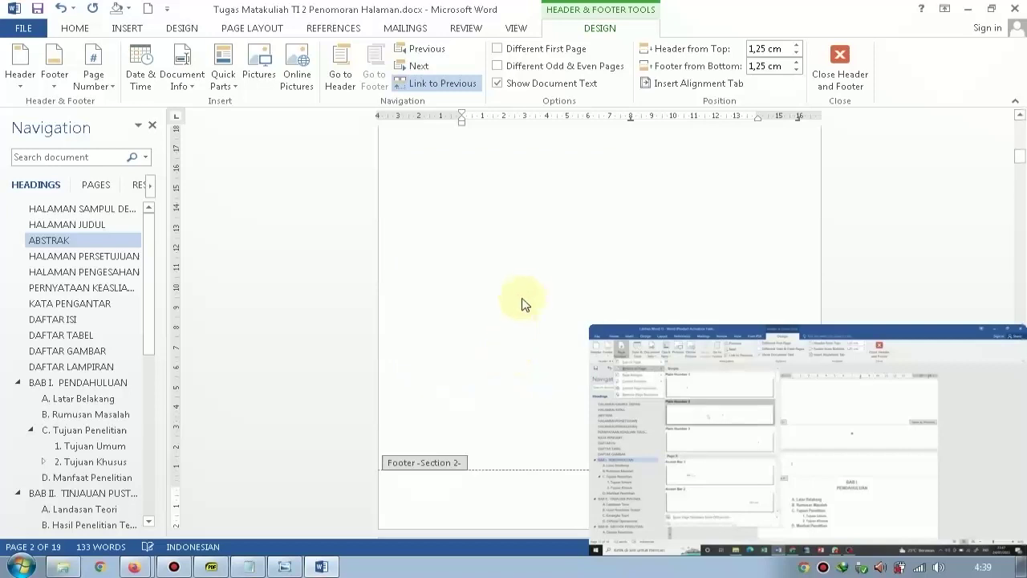
double_click(634, 192)
Examine the footer page numbers from HALAMAN JUDUL through the front matter to the end of BAB I.
scroll(632, 201, "down", 8)
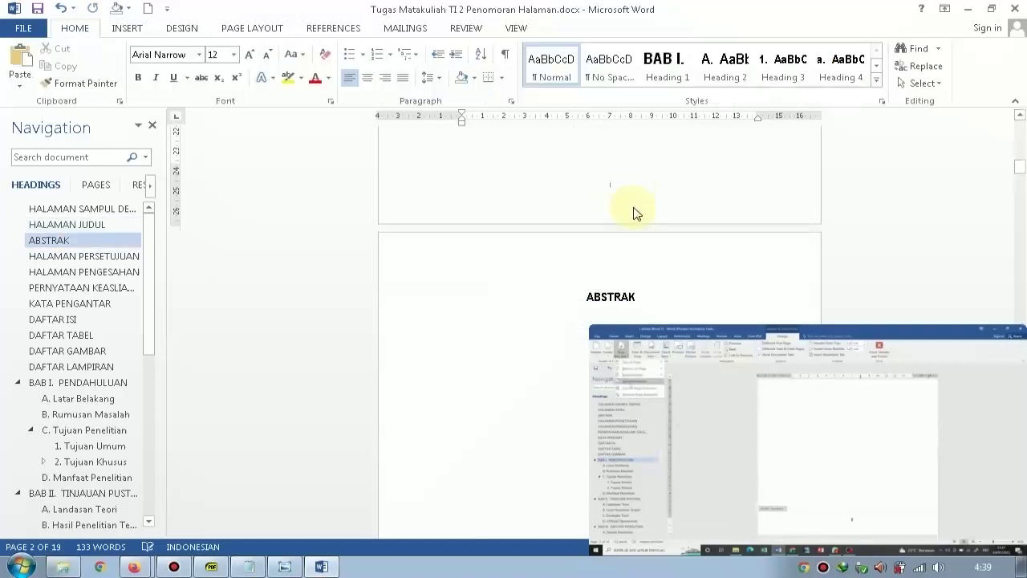
scroll(633, 212, "down", 10)
scroll(630, 208, "up", 2)
scroll(630, 205, "down", 10)
scroll(630, 205, "down", 10)
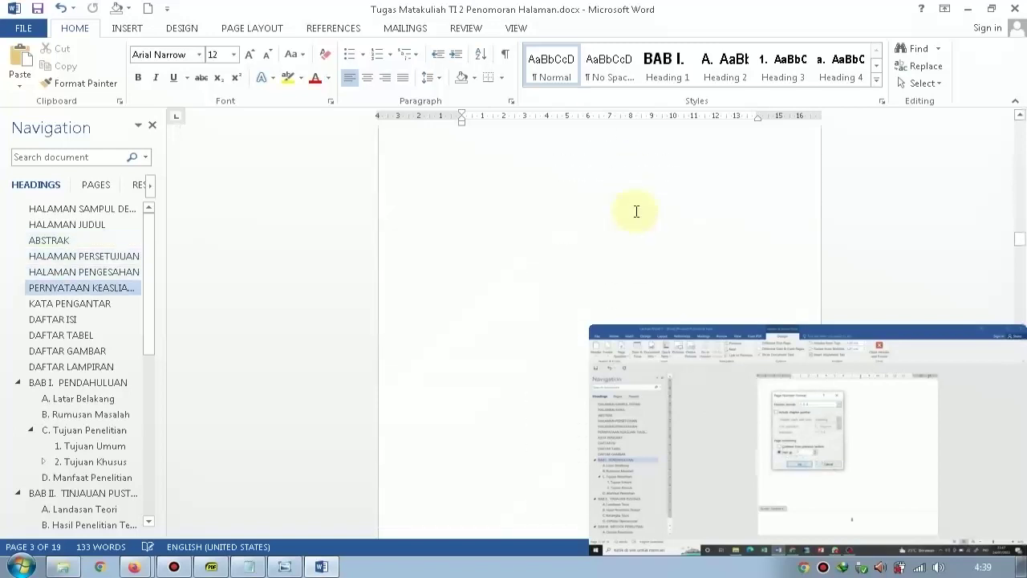
scroll(636, 211, "down", 12)
scroll(638, 213, "down", 12)
scroll(638, 215, "down", 12)
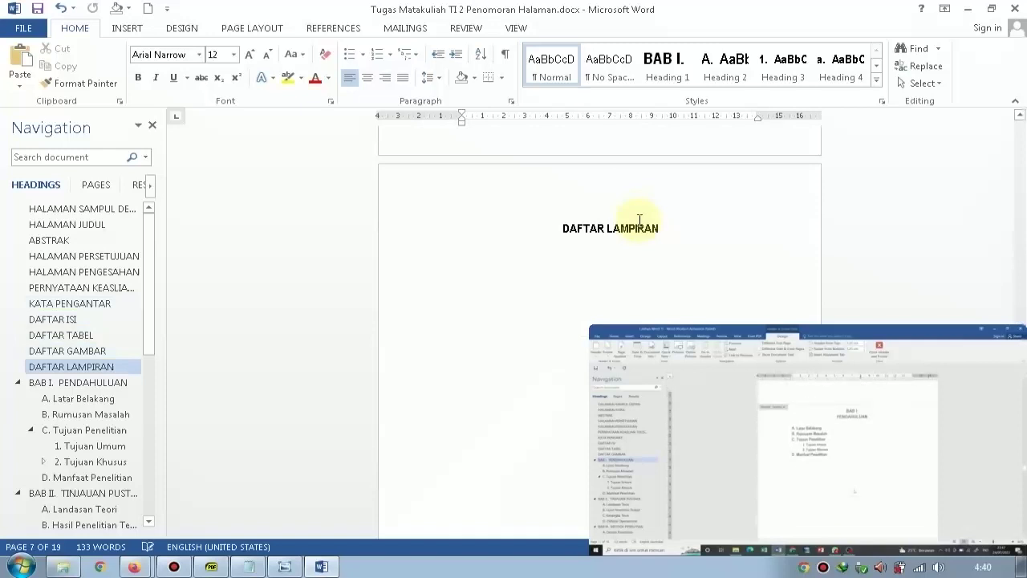
scroll(640, 219, "down", 10)
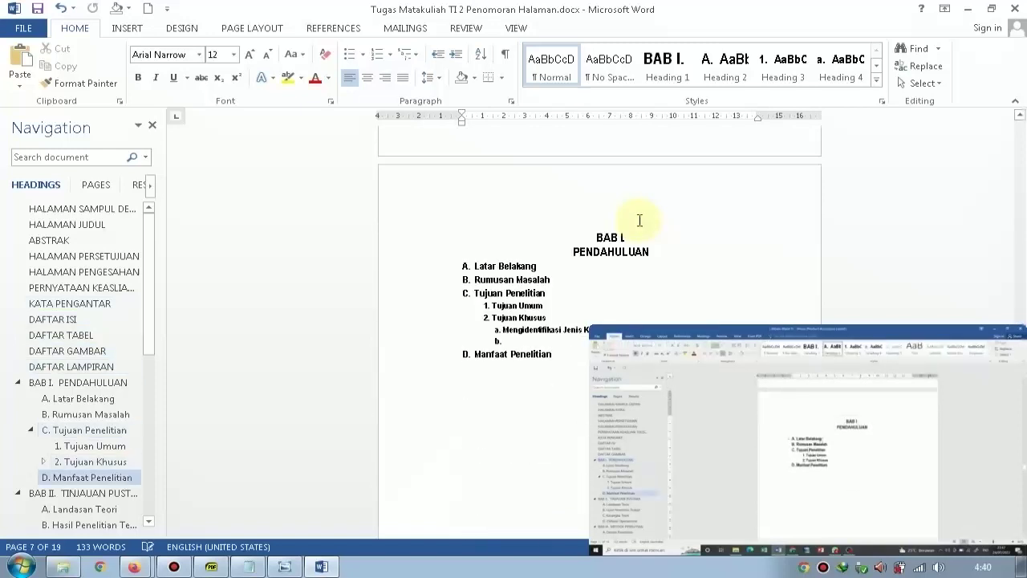
scroll(640, 218, "down", 4)
scroll(640, 215, "down", 10)
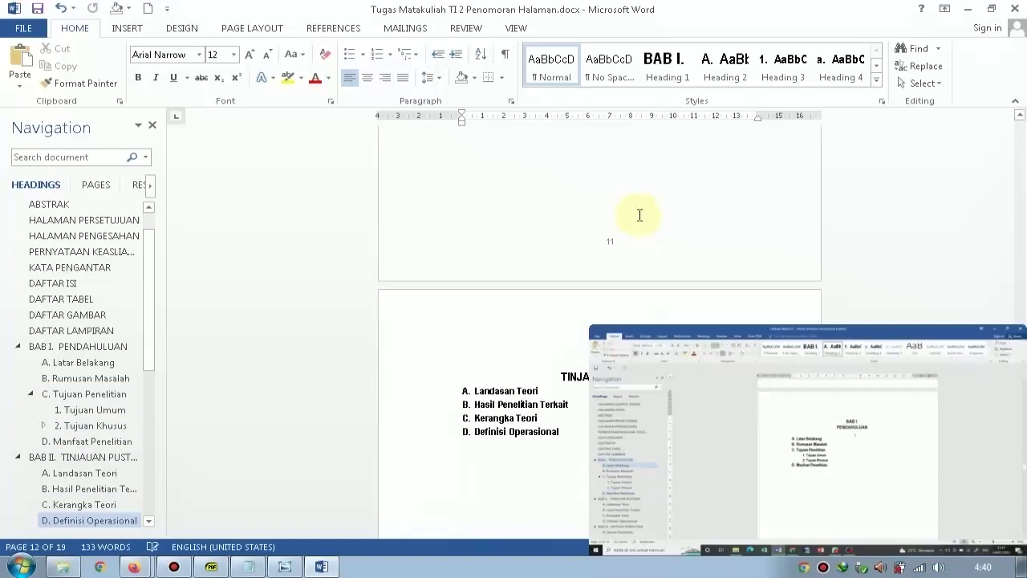
scroll(636, 245, "up", 5)
scroll(594, 185, "up", 6)
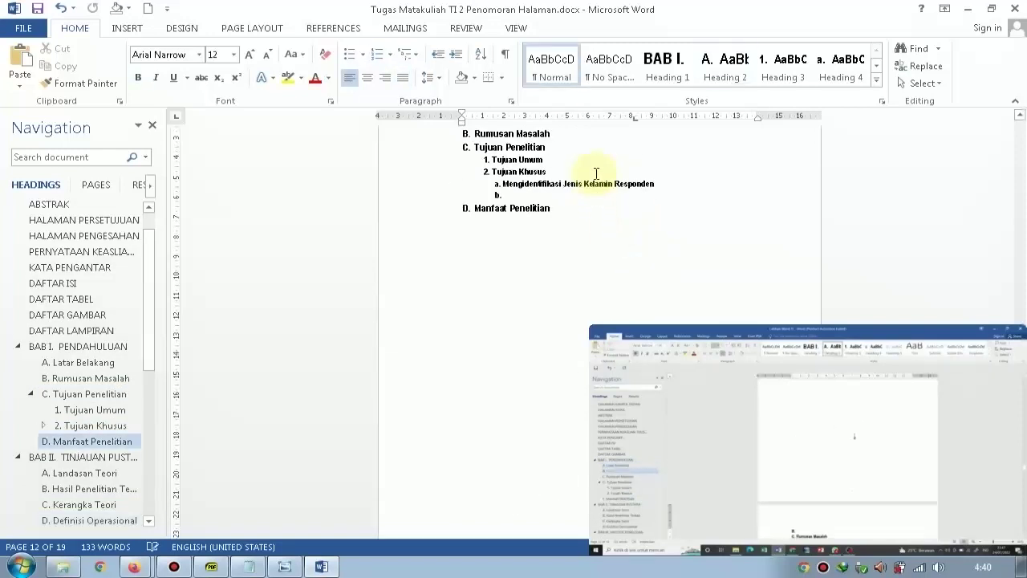
scroll(601, 233, "down", 8)
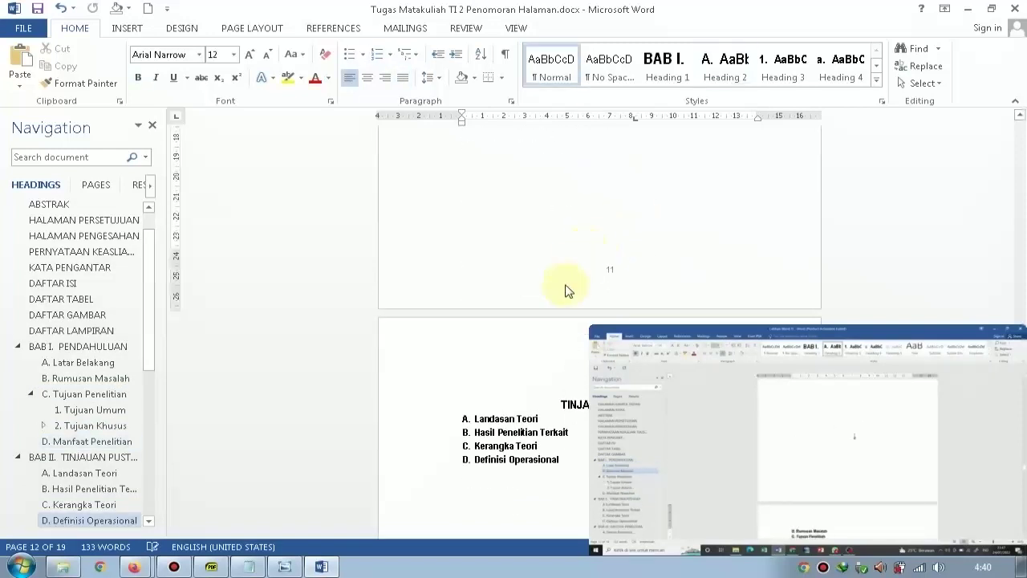
Unlink the BAB I section's footer from the previous section and insert the Plain Number 2 page number at the page bottom.
double_click(484, 374)
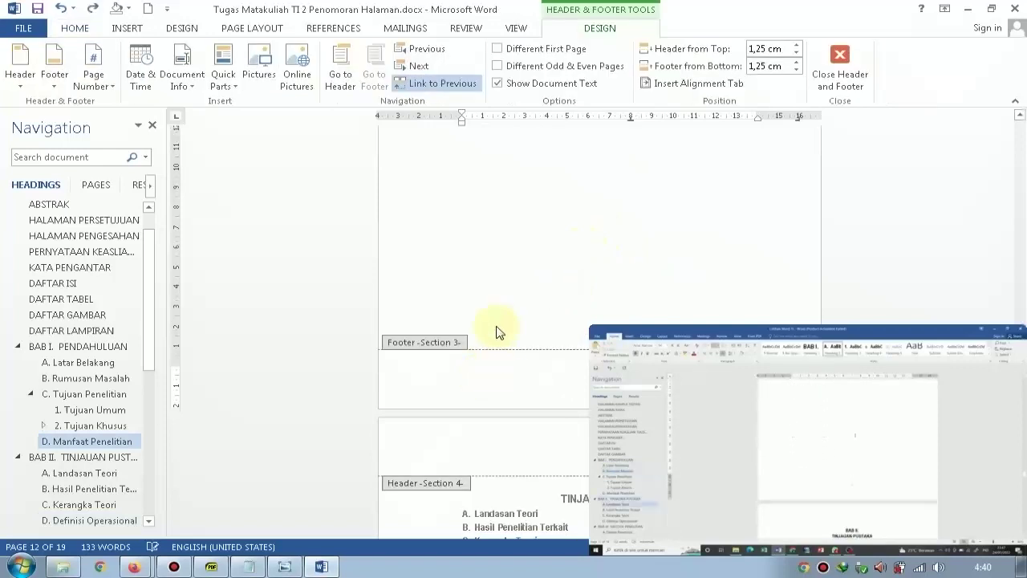
scroll(534, 243, "down", 3)
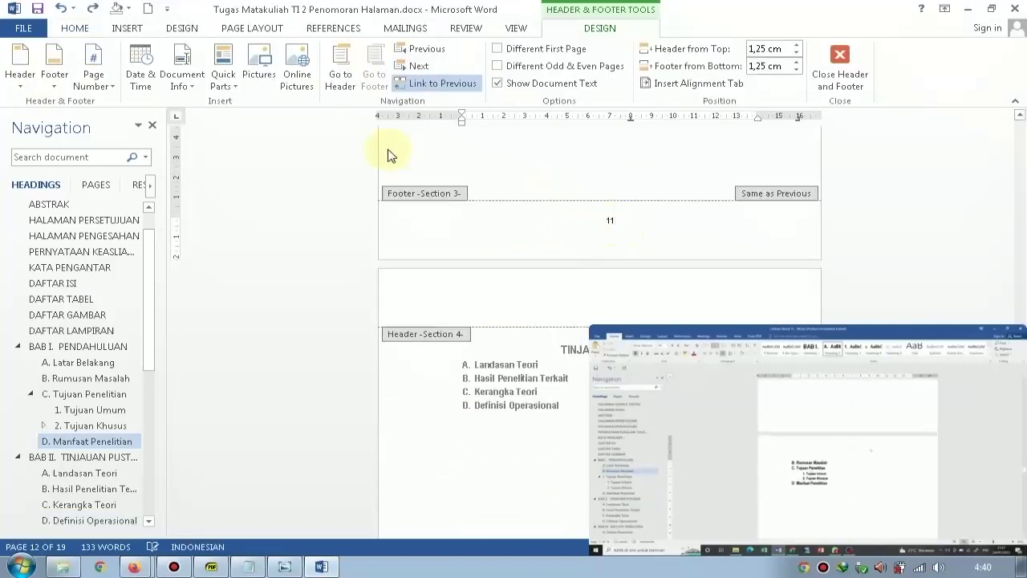
left_click(431, 86)
scroll(570, 186, "down", 5)
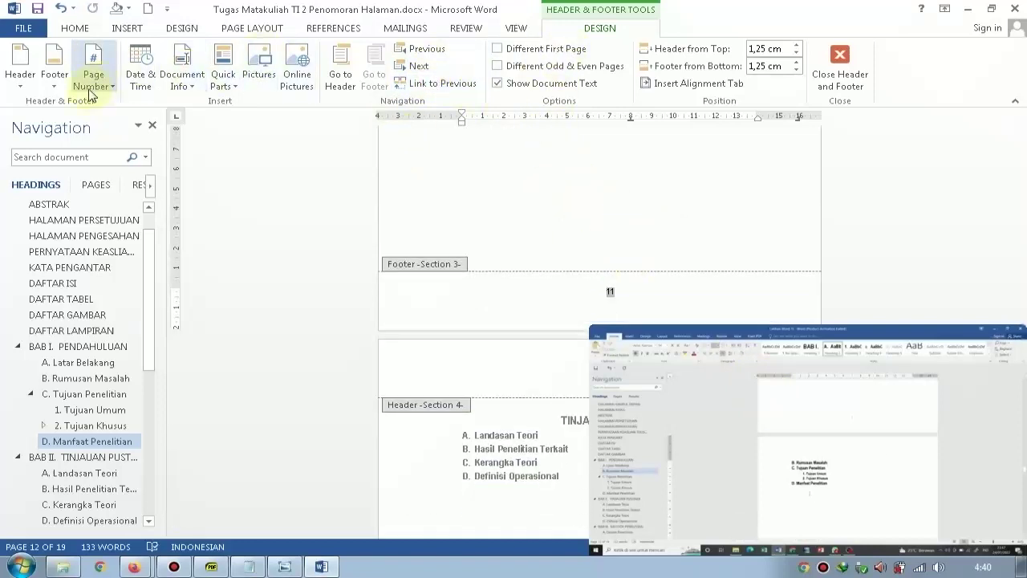
left_click(93, 78)
mouse_move(124, 128)
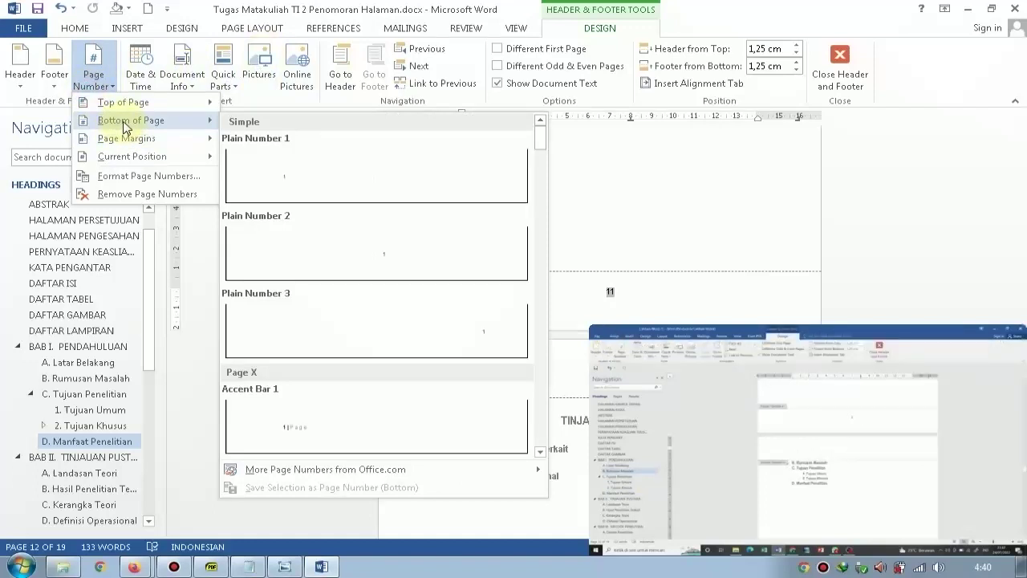
left_click(303, 239)
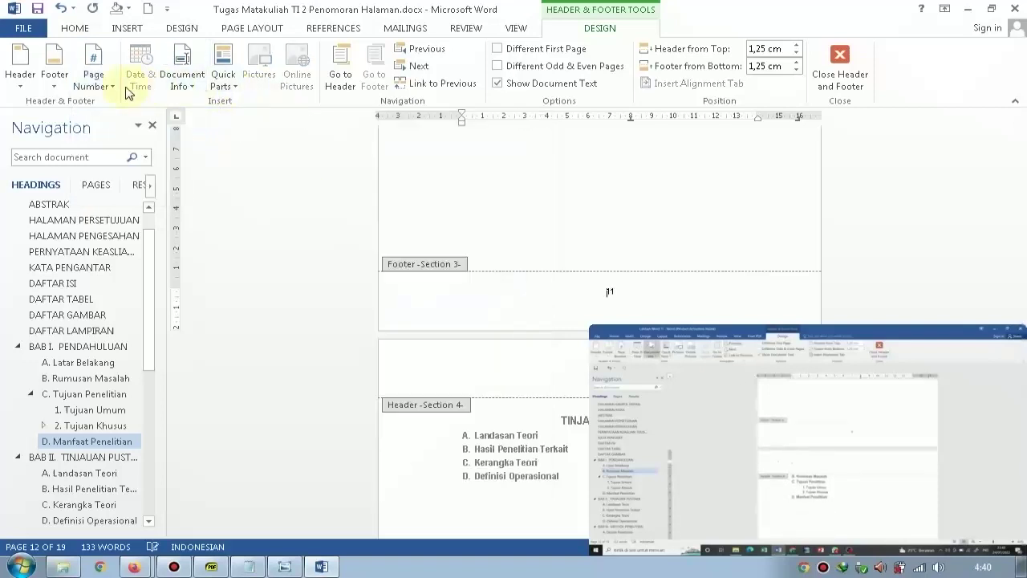
Start the BAB I section's page numbering at 1, return to the body text and check the number in its footer.
left_click(96, 84)
left_click(121, 175)
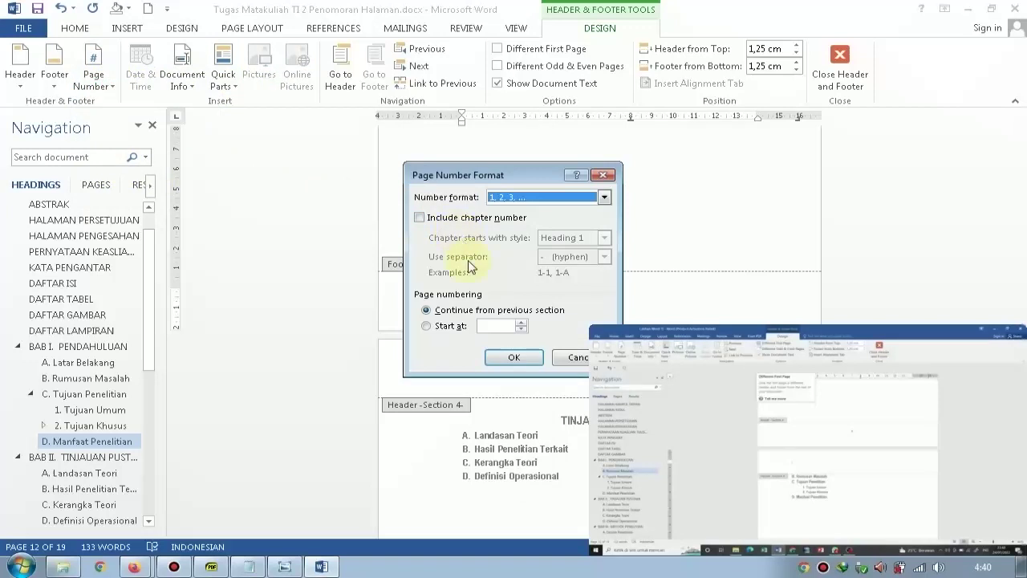
left_click(455, 327)
left_click(509, 357)
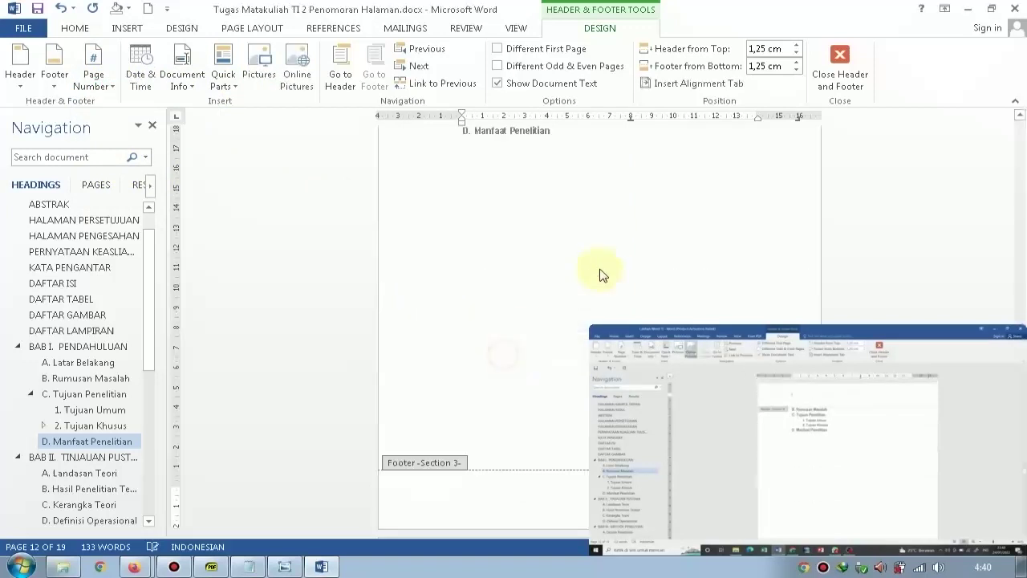
double_click(623, 237)
scroll(623, 233, "down", 2)
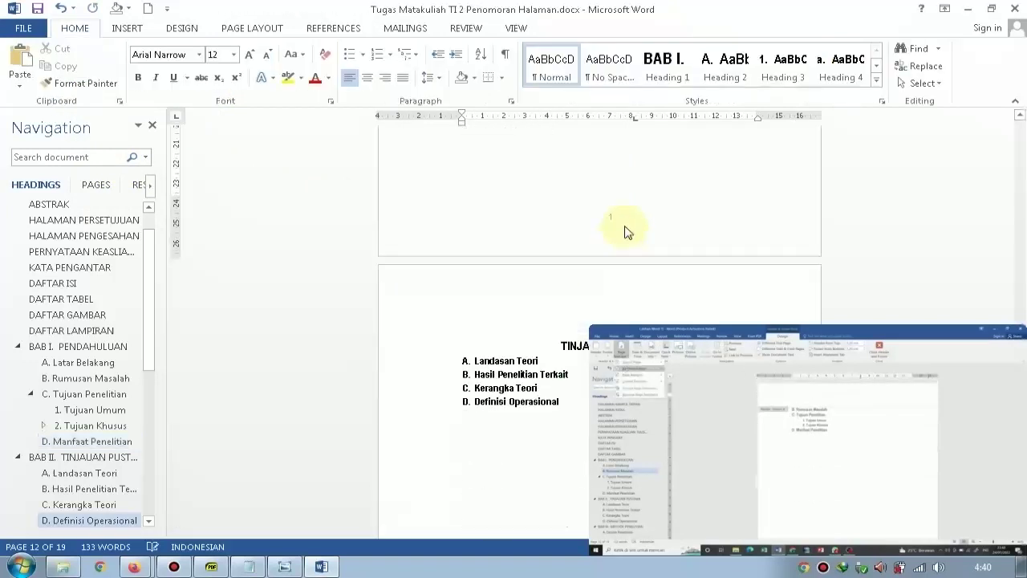
scroll(624, 229, "up", 3)
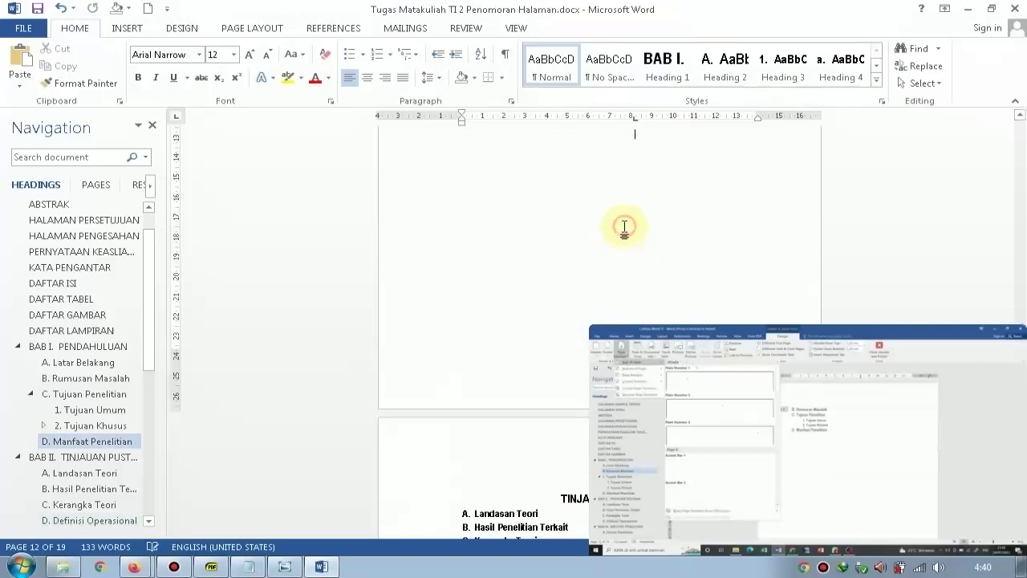
scroll(625, 232, "down", 3)
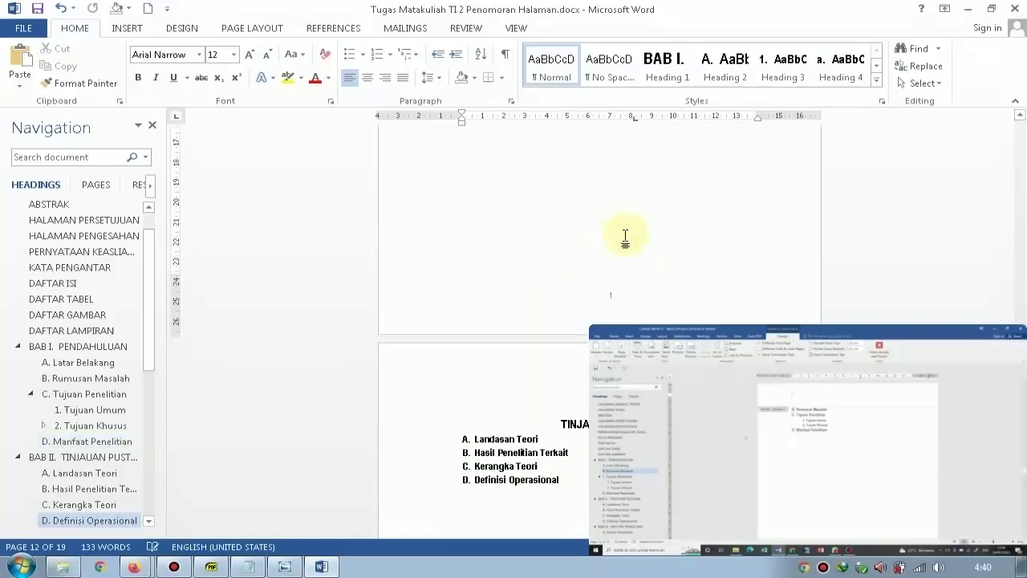
Open the BAB II section's footer and turn on a different first page for that section.
double_click(617, 254)
scroll(620, 237, "down", 6)
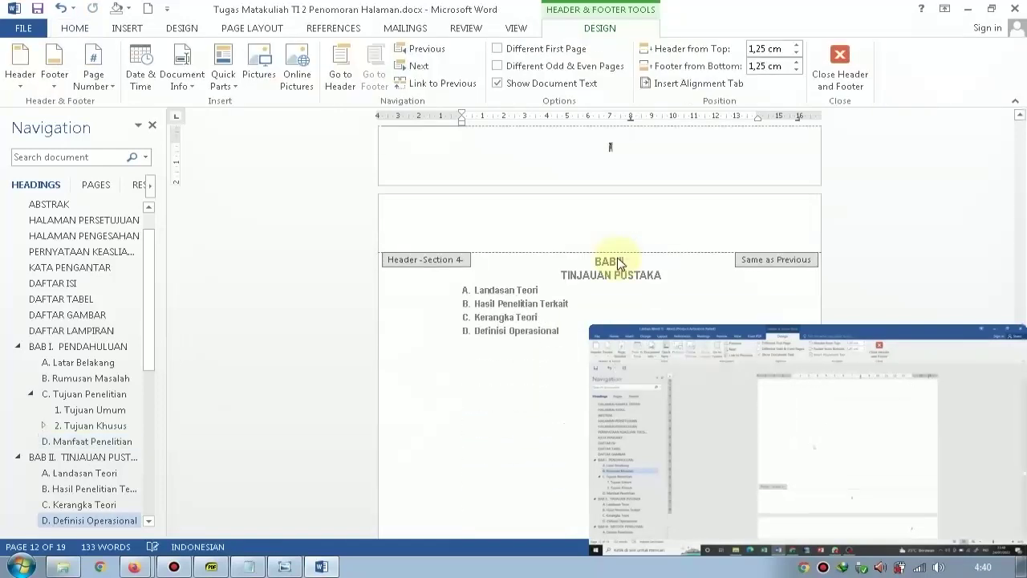
scroll(620, 233, "down", 5)
left_click(608, 271)
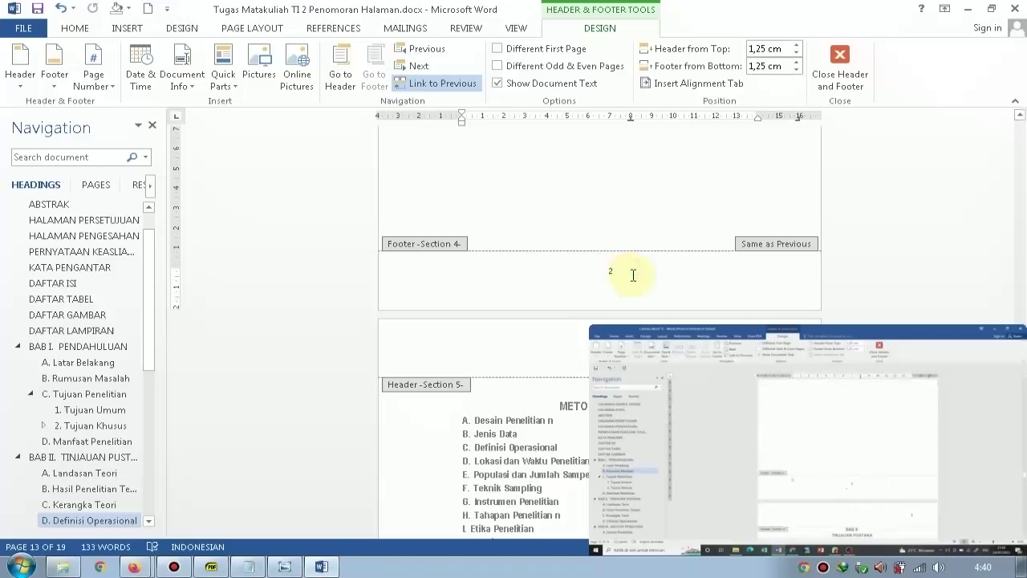
left_click(95, 83)
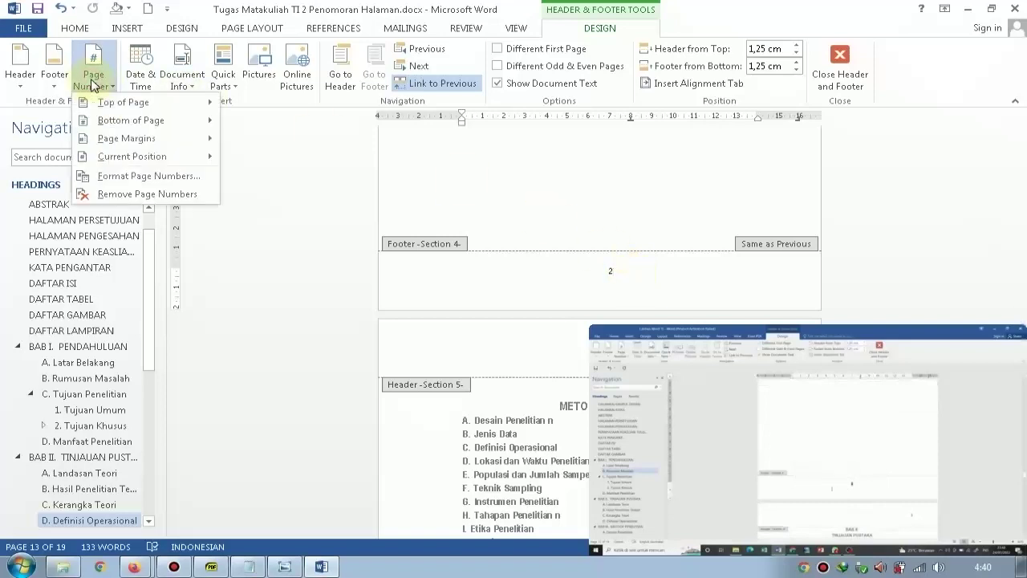
left_click(518, 49)
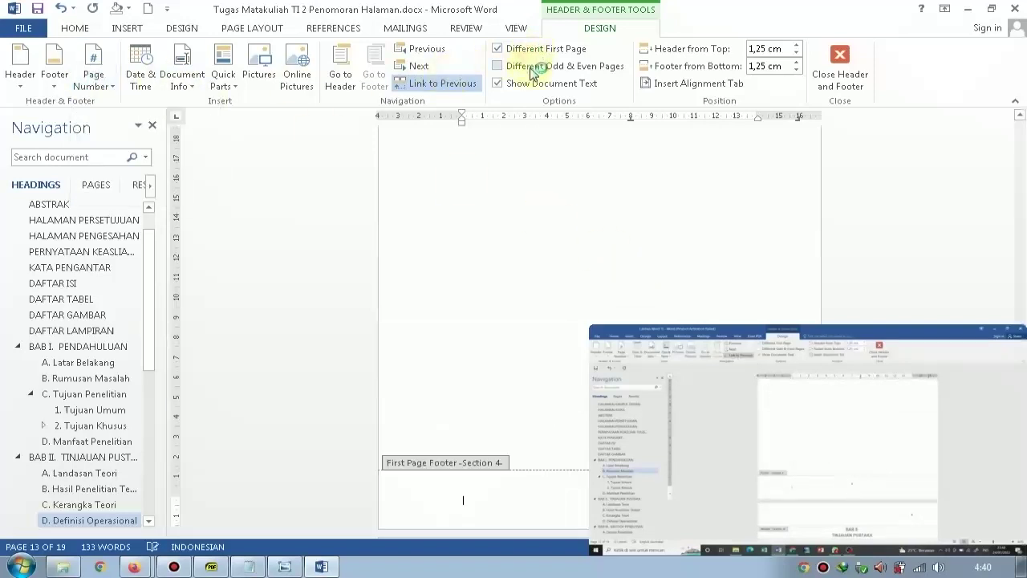
Unlink the BAB II section's first-page header from the previous section and return to the body text.
scroll(660, 216, "up", 5)
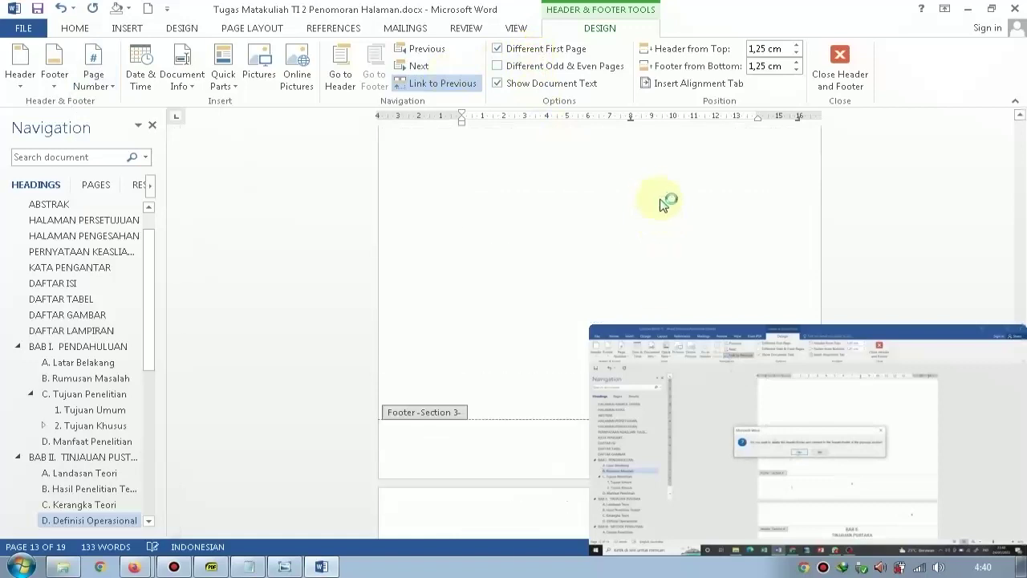
scroll(665, 201, "down", 6)
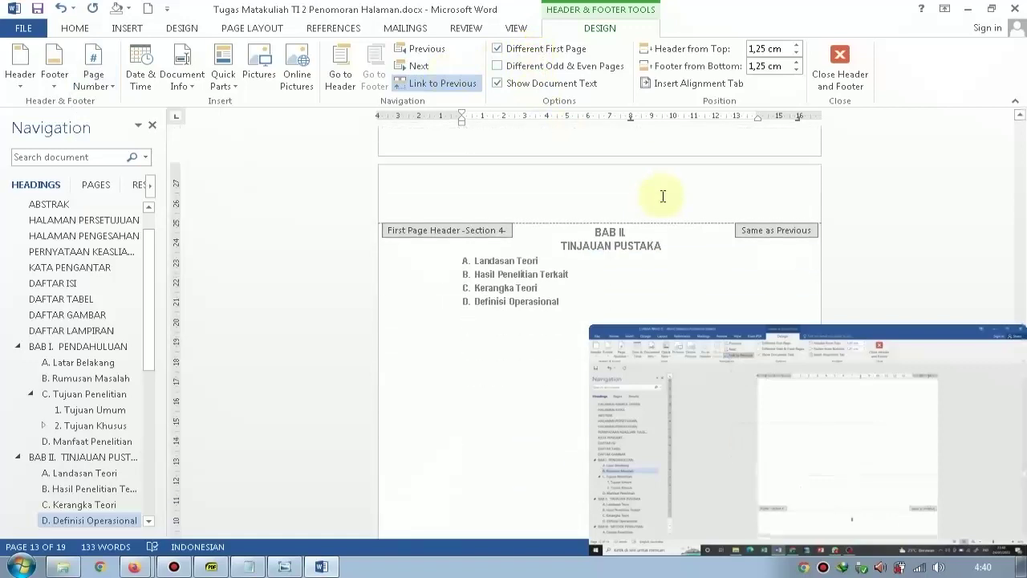
left_click(93, 68)
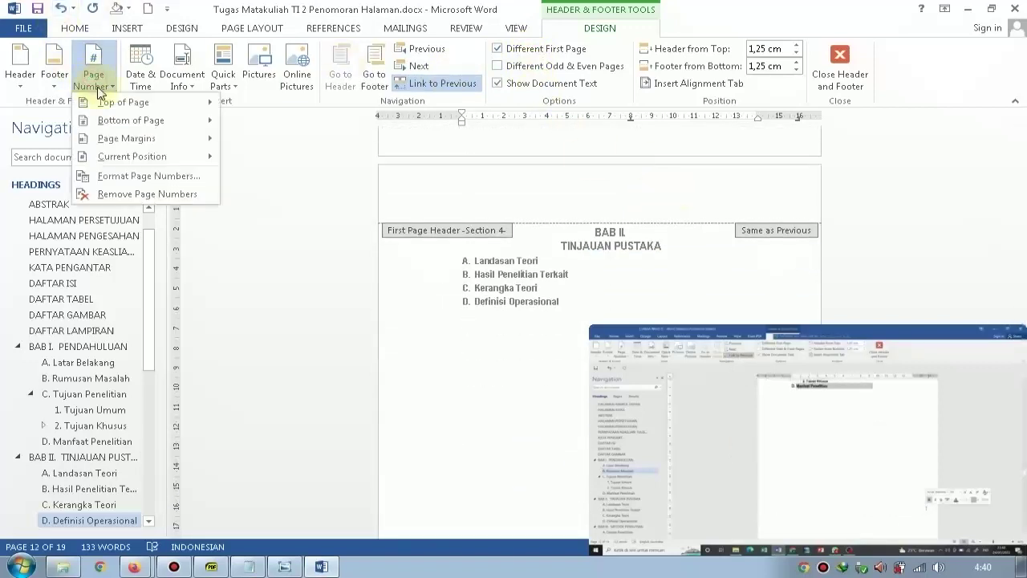
mouse_move(112, 102)
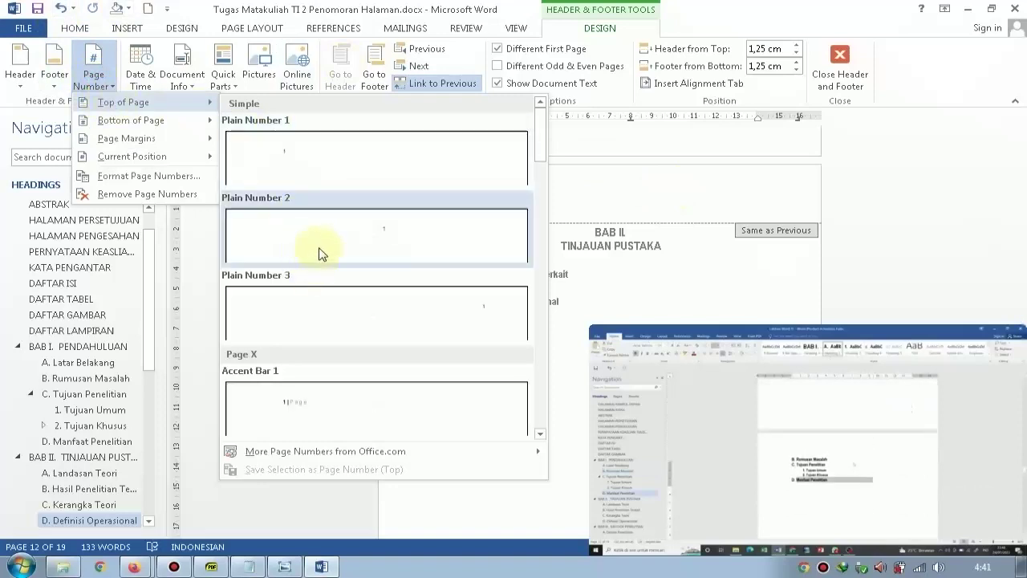
left_click(423, 85)
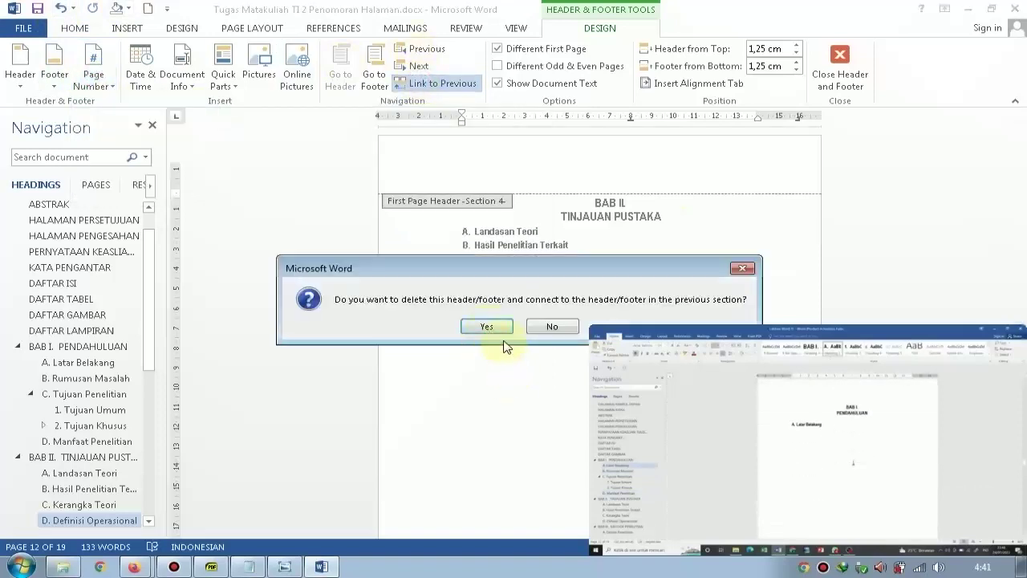
left_click(487, 328)
left_click(437, 83)
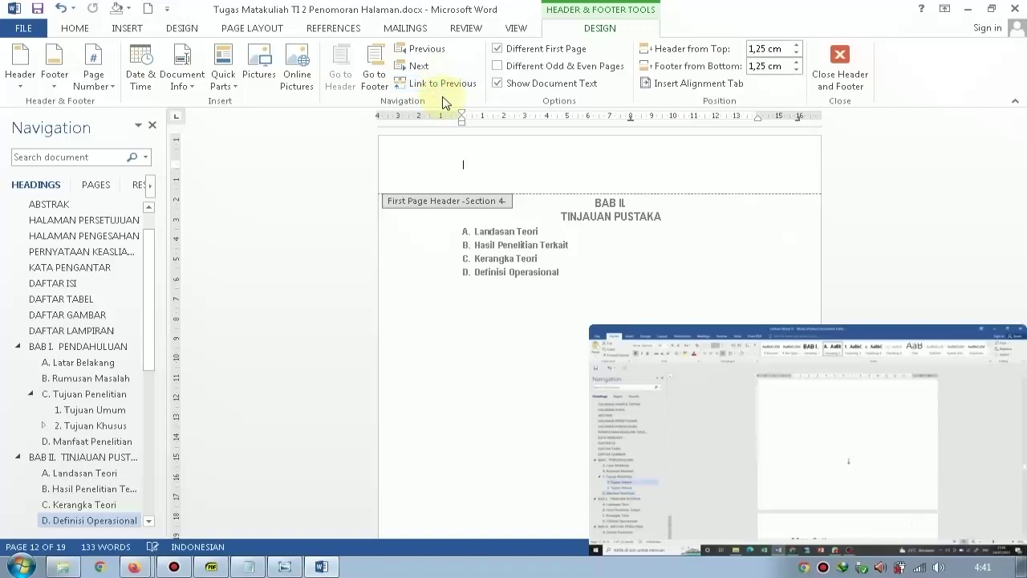
left_click(95, 79)
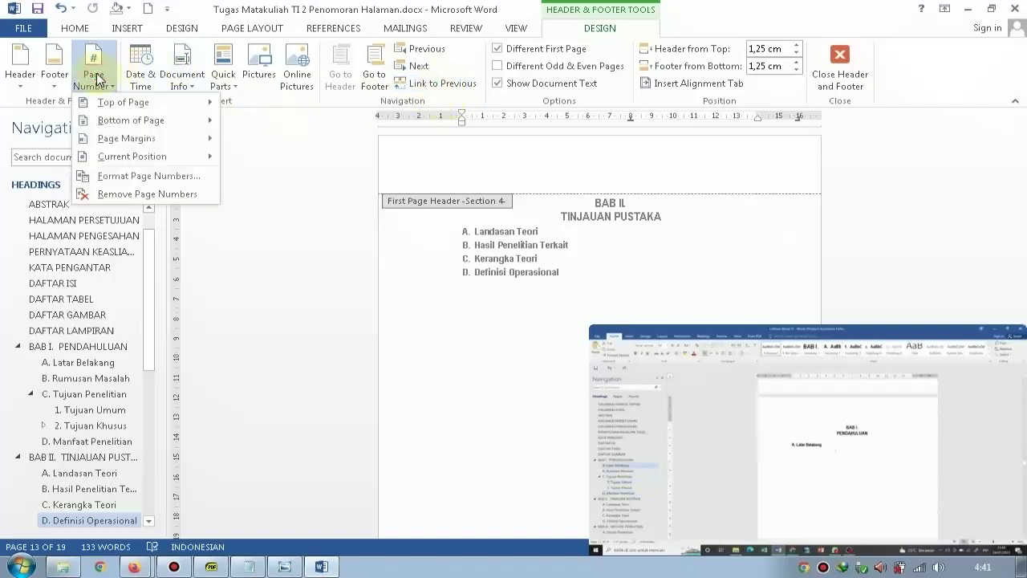
left_click(489, 248)
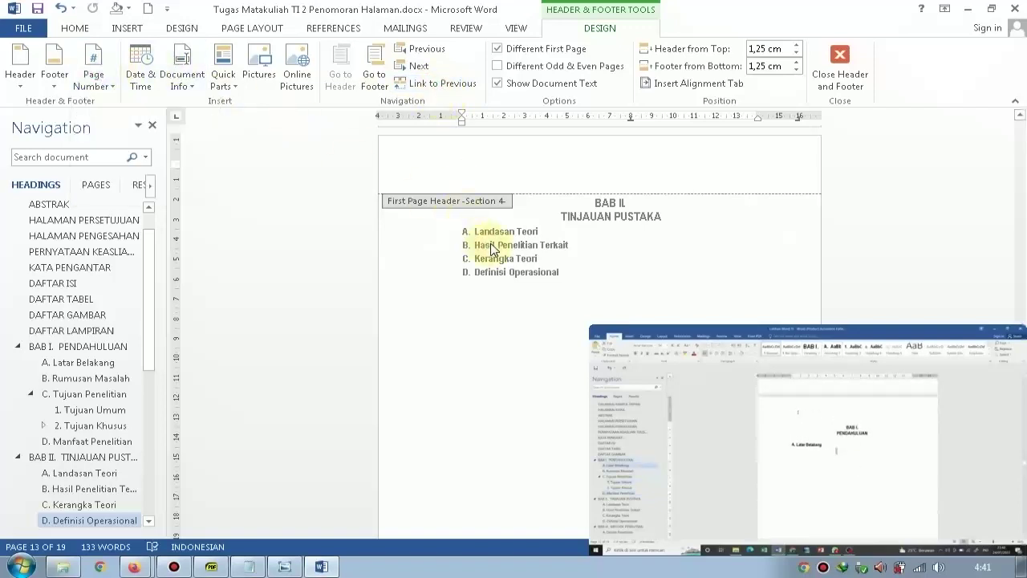
scroll(505, 248, "up", 3)
scroll(543, 169, "up", 3)
double_click(543, 165)
Insert a page break below the BAB I text to add a second chapter page, and check its footer.
scroll(566, 221, "down", 2)
scroll(566, 216, "up", 6)
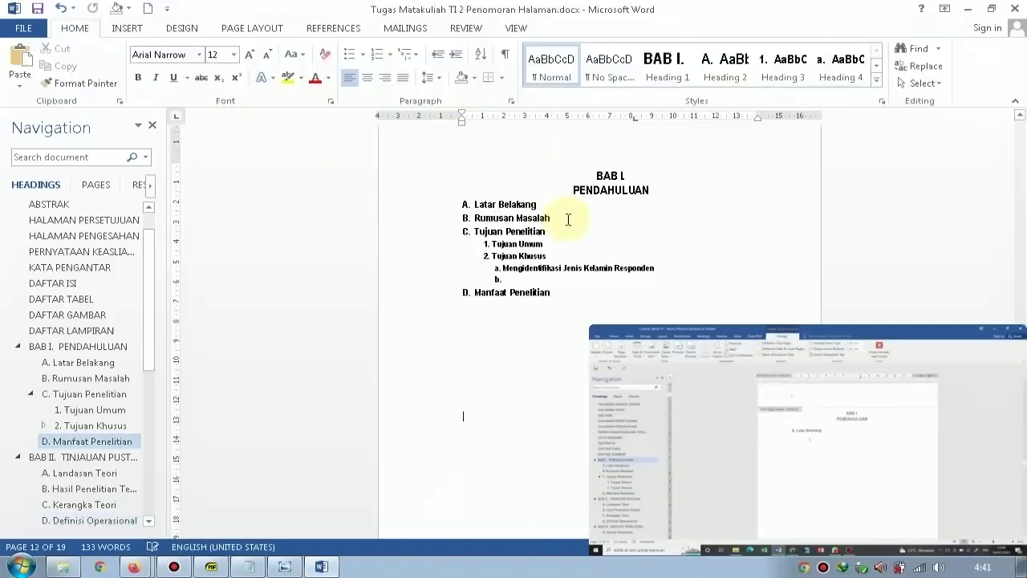
scroll(568, 219, "down", 6)
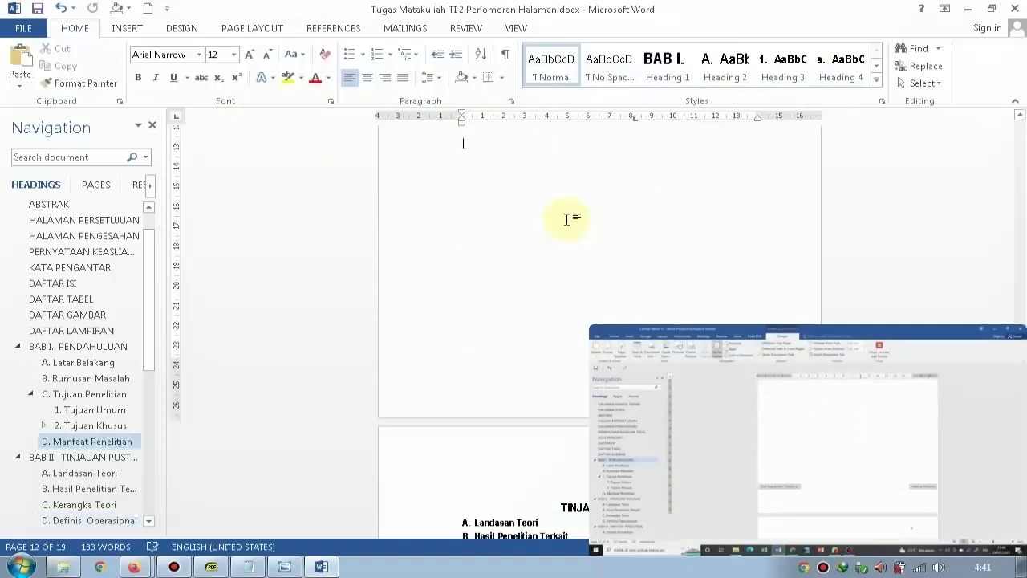
scroll(566, 218, "down", 2)
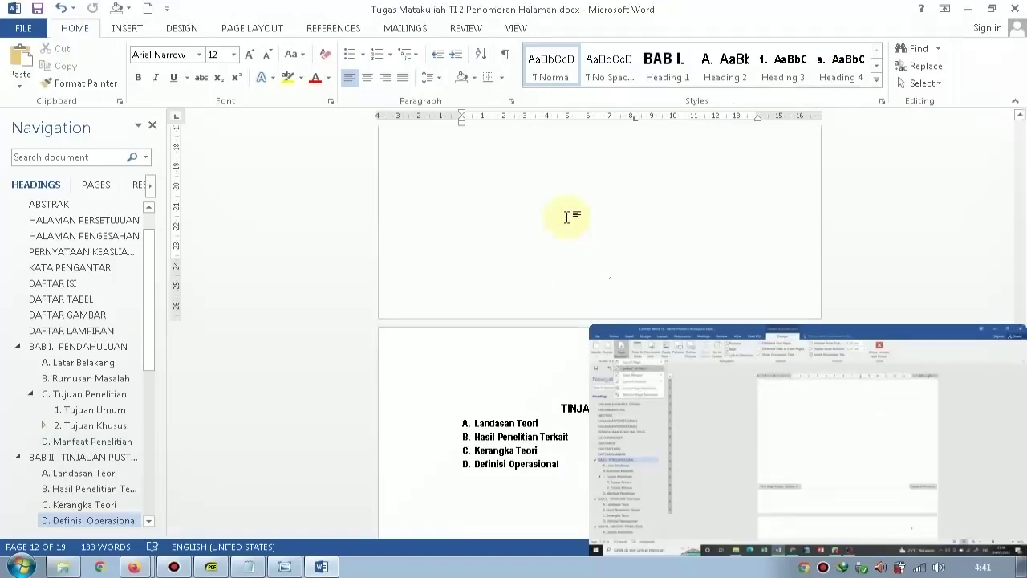
scroll(567, 217, "up", 2)
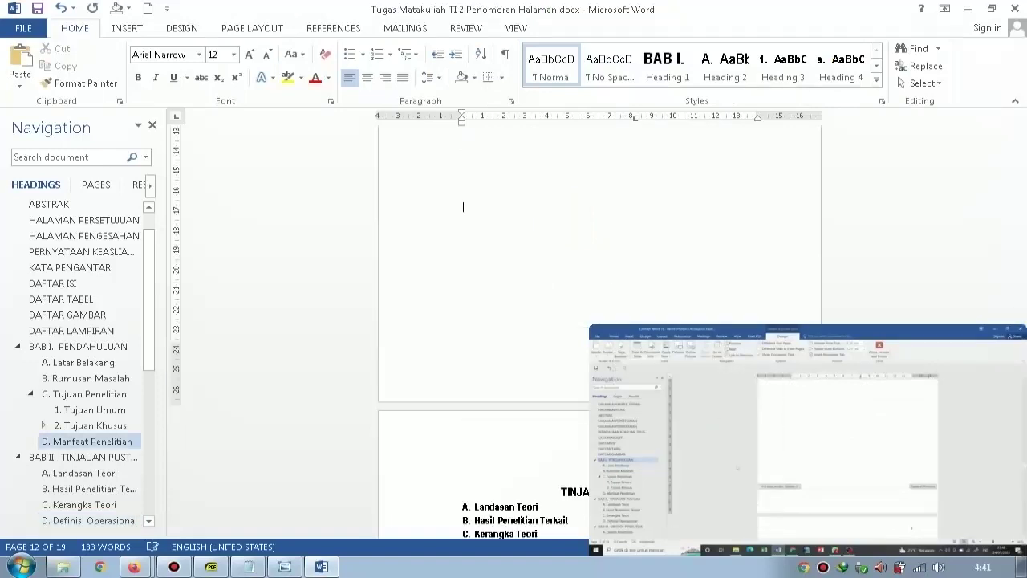
key("ctrl+Return")
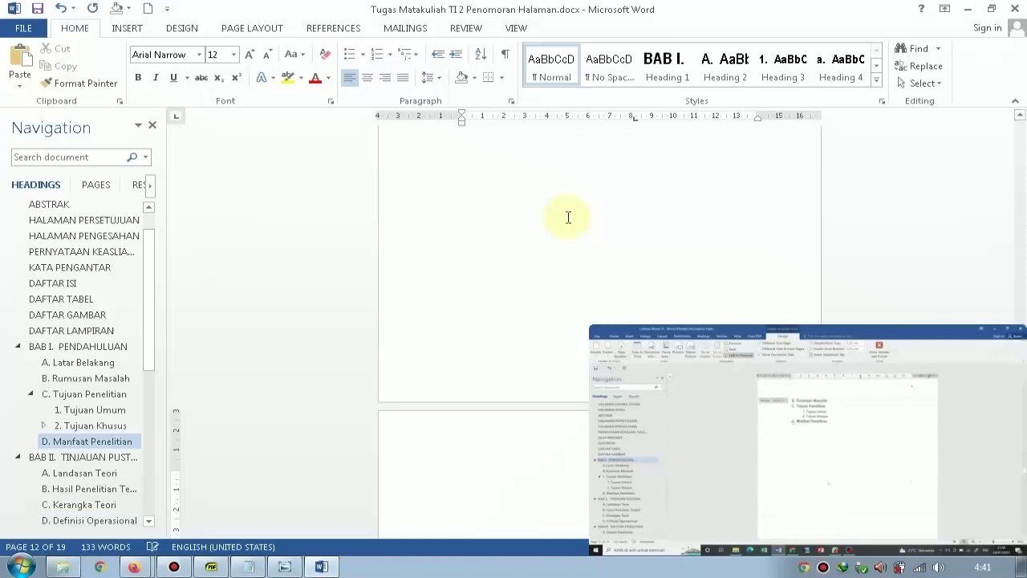
scroll(567, 222, "down", 10)
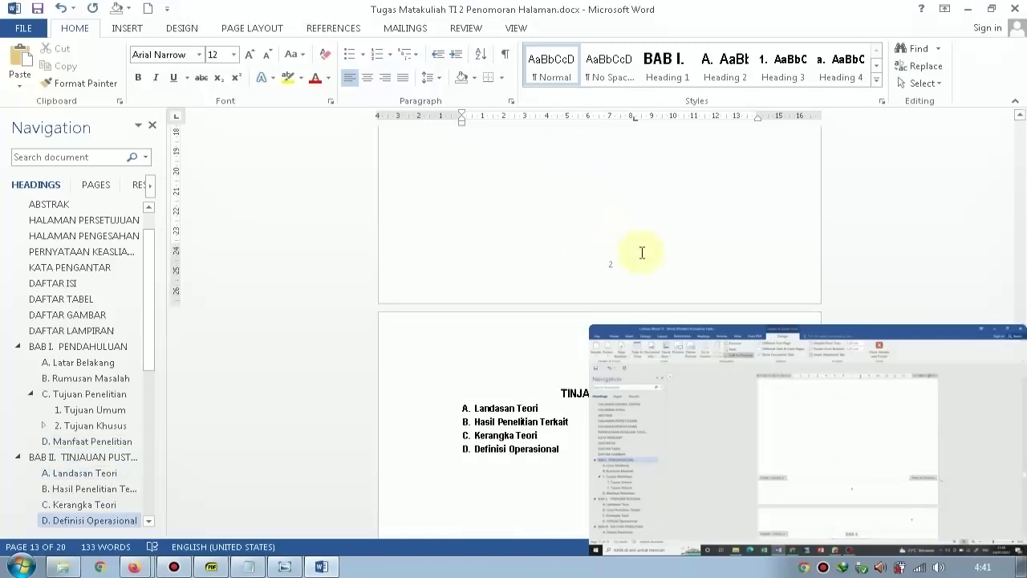
scroll(653, 283, "up", 5)
scroll(504, 313, "down", 4)
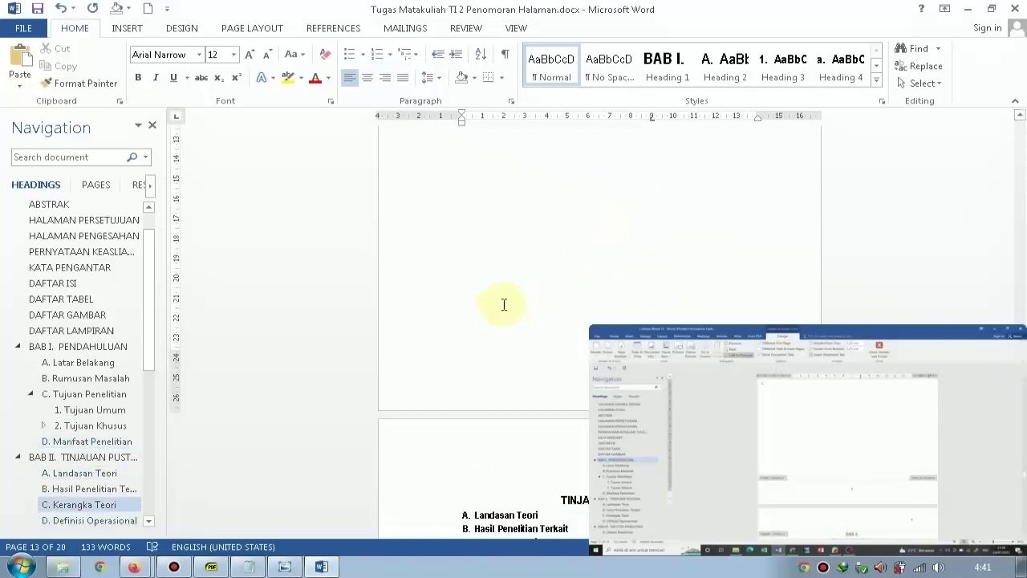
scroll(488, 339, "up", 3)
scroll(449, 442, "up", 2)
Open the footer on BAB I's second page and turn on a different first page for that section.
left_click(458, 431)
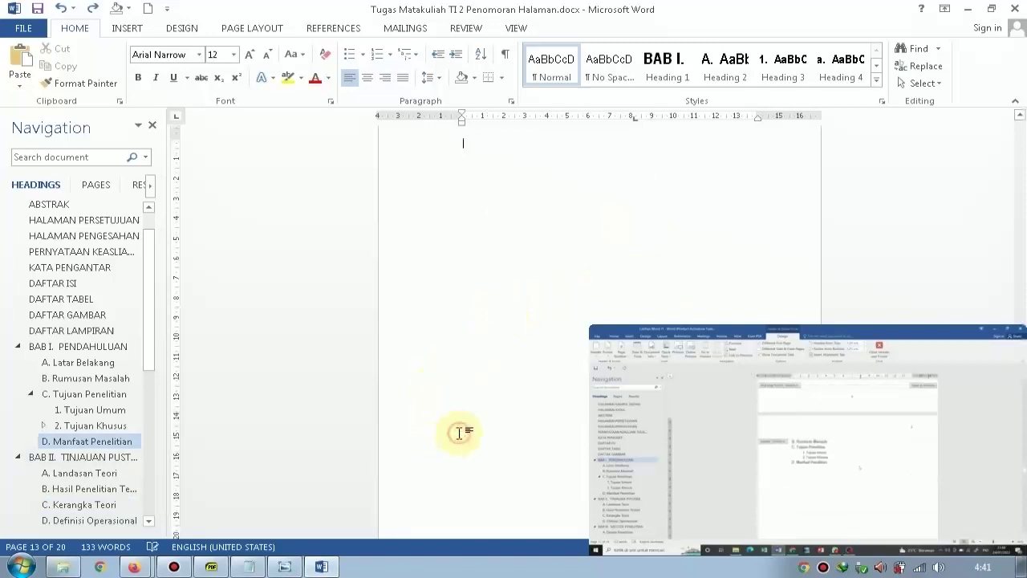
double_click(468, 518)
scroll(489, 337, "up", 3)
double_click(490, 309)
scroll(514, 310, "up", 3)
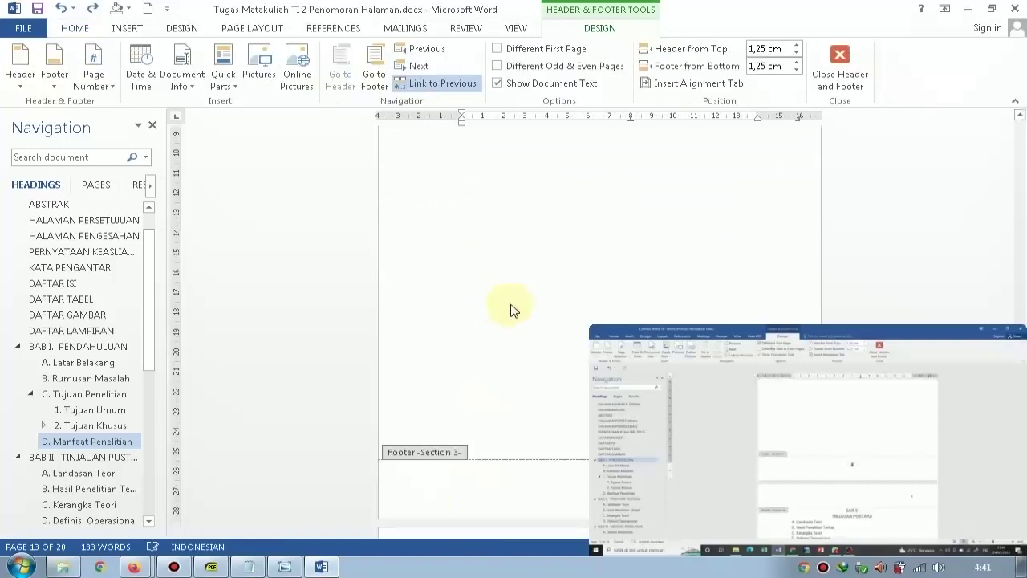
scroll(519, 329, "down", 2)
left_click(513, 333)
scroll(551, 315, "down", 2)
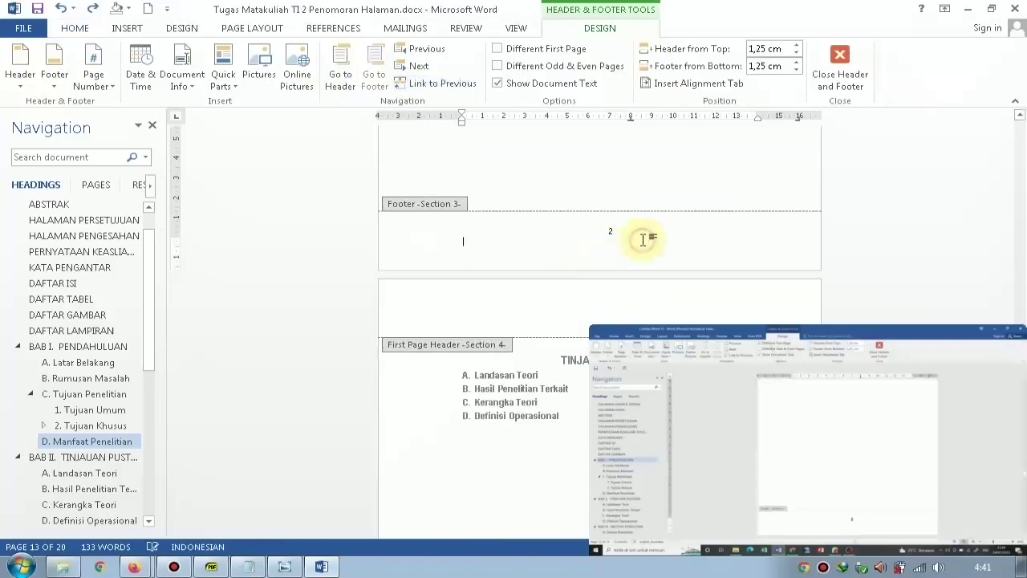
left_click(634, 235)
left_click(552, 51)
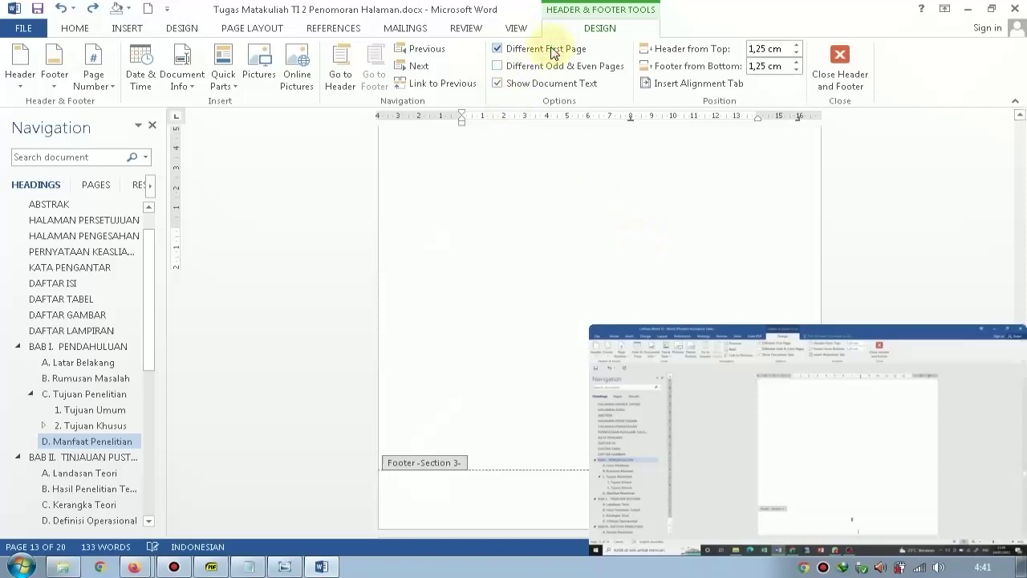
Insert the Plain Number 3 page number at the top of BAB I's second page and return to the body text.
left_click(94, 64)
mouse_move(102, 110)
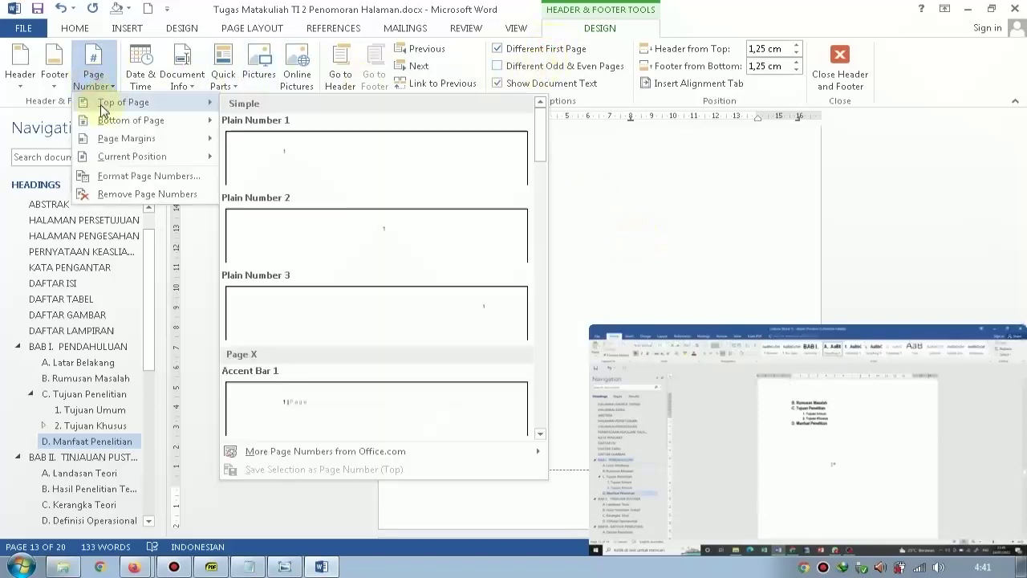
left_click(328, 323)
scroll(615, 240, "up", 2)
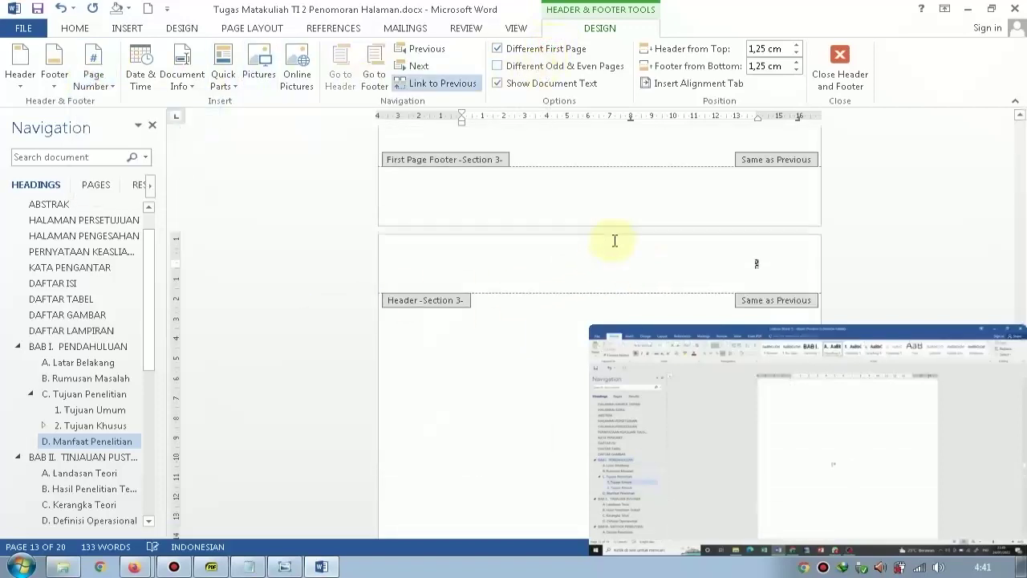
scroll(609, 256, "down", 1)
double_click(578, 284)
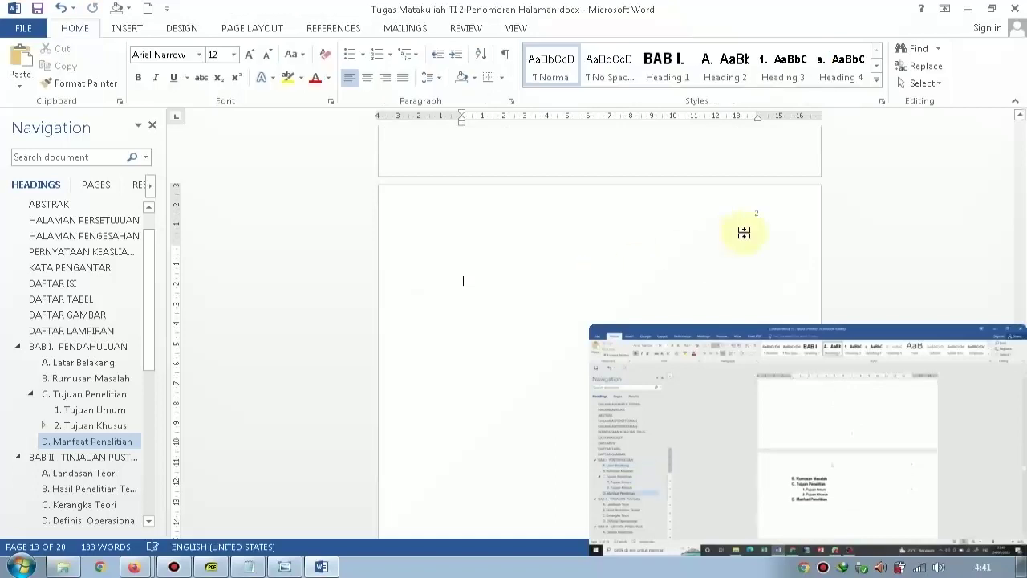
Insert the Plain Number 2 page number at the bottom of BAB I's first page and return to the body text.
scroll(745, 232, "up", 5)
scroll(748, 225, "down", 8)
scroll(747, 219, "up", 4)
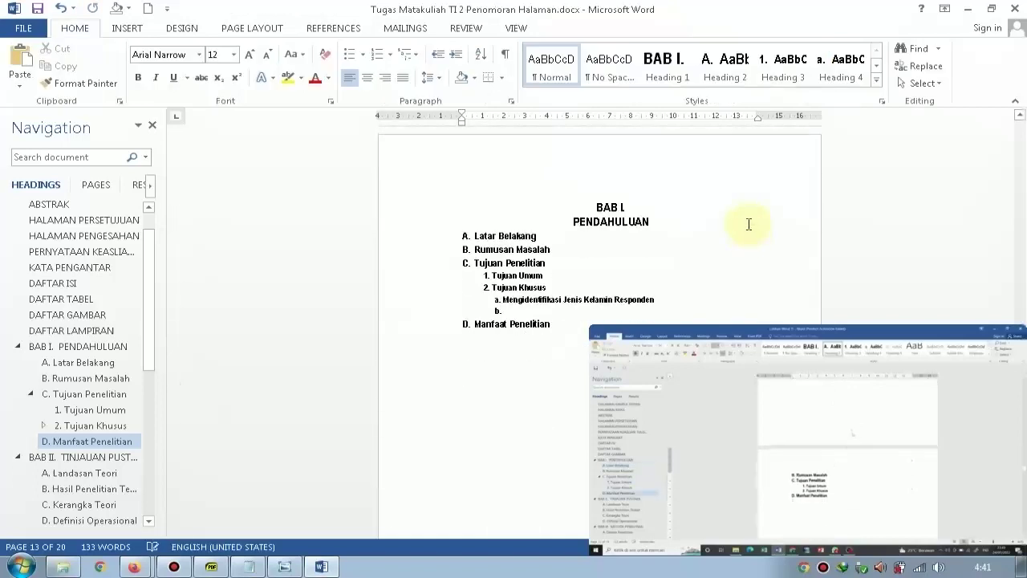
scroll(722, 220, "down", 11)
scroll(651, 230, "up", 1)
scroll(651, 231, "up", 10)
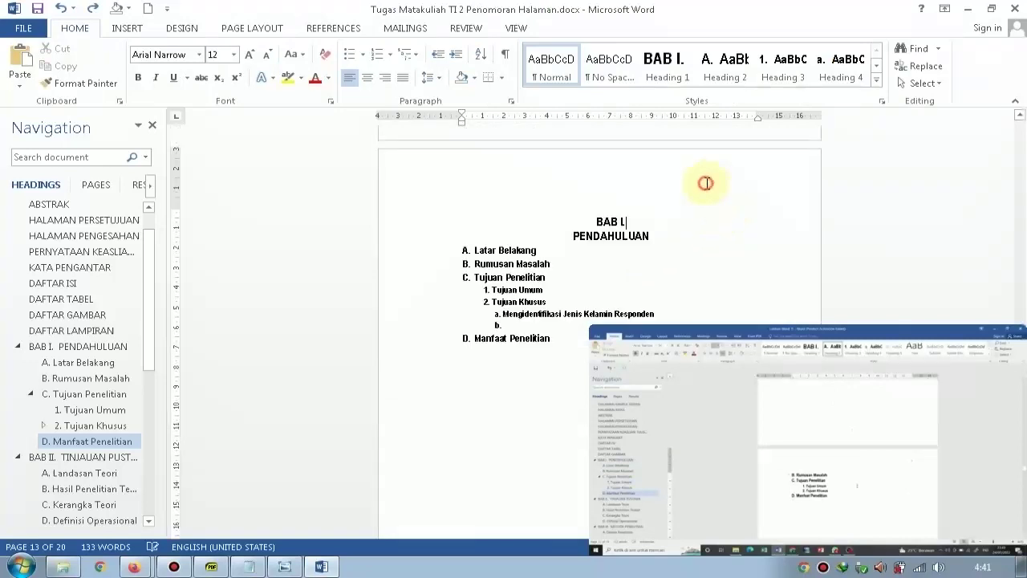
double_click(705, 183)
scroll(706, 201, "down", 10)
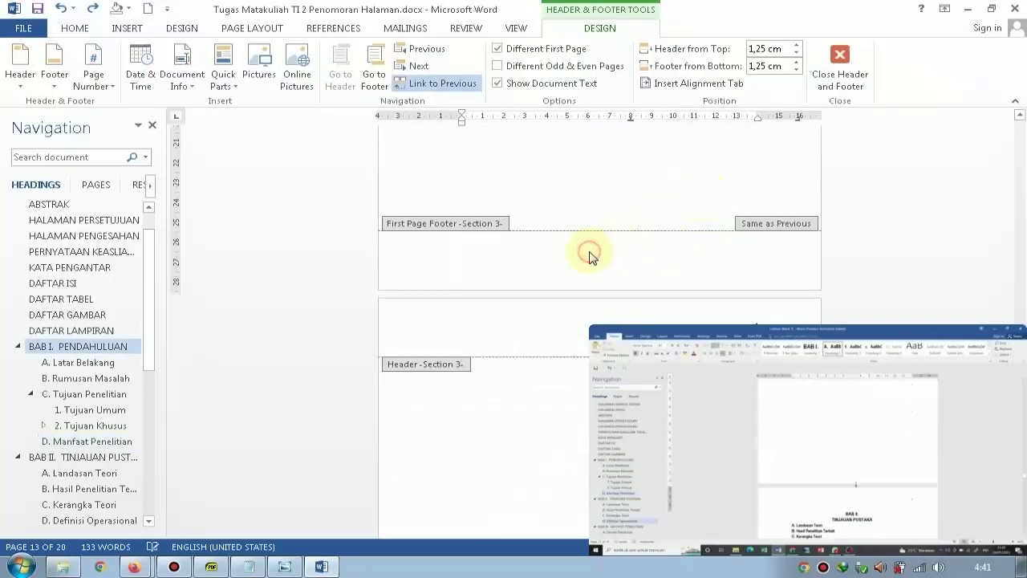
left_click(590, 256)
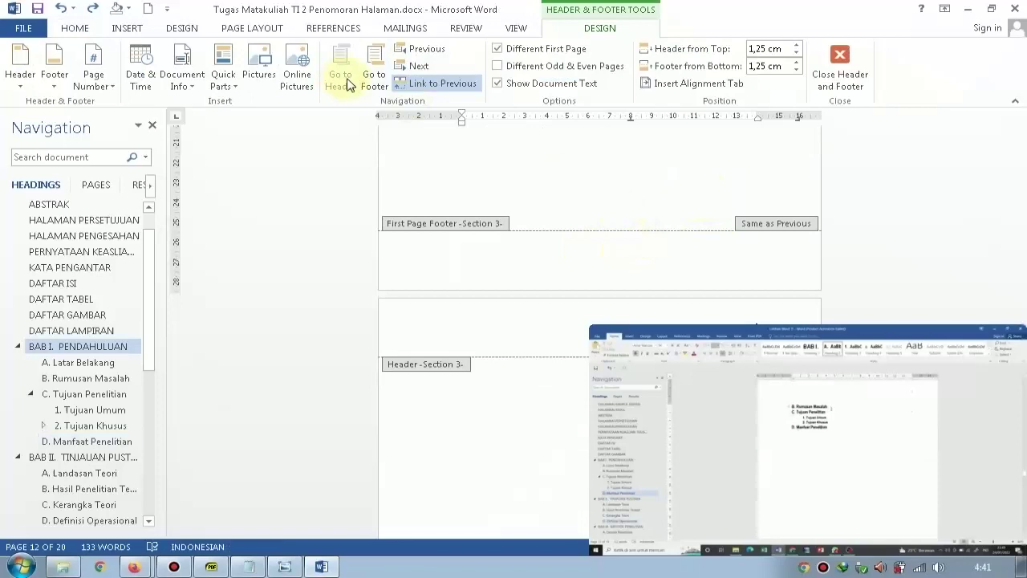
left_click(93, 73)
mouse_move(130, 120)
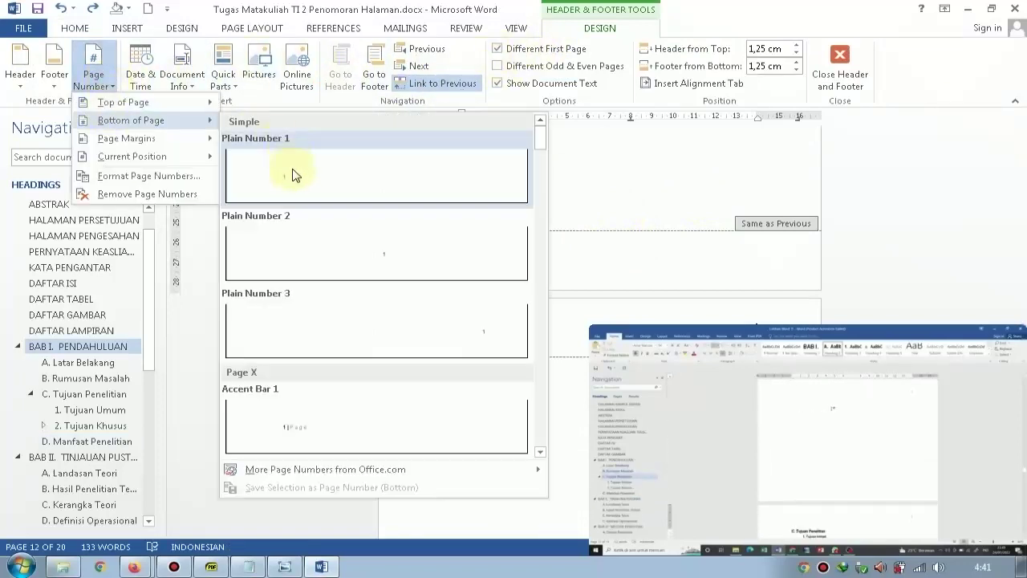
left_click(310, 224)
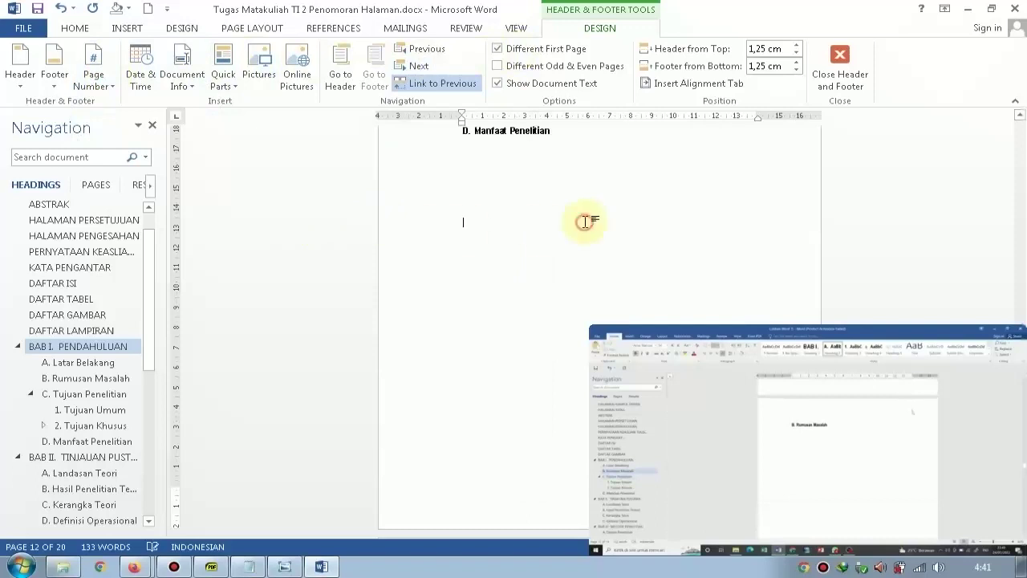
double_click(590, 221)
Delete the page number from the footer of BAB I's second page, return to the body text and check both pages.
scroll(618, 228, "down", 3)
scroll(634, 216, "down", 5)
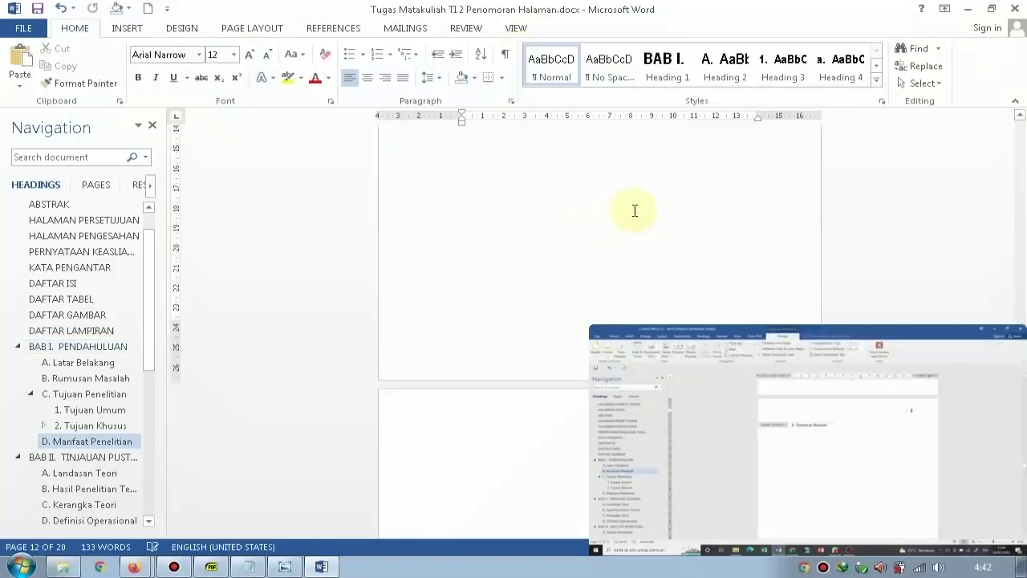
scroll(775, 232, "up", 2)
scroll(771, 239, "down", 1)
scroll(769, 231, "down", 5)
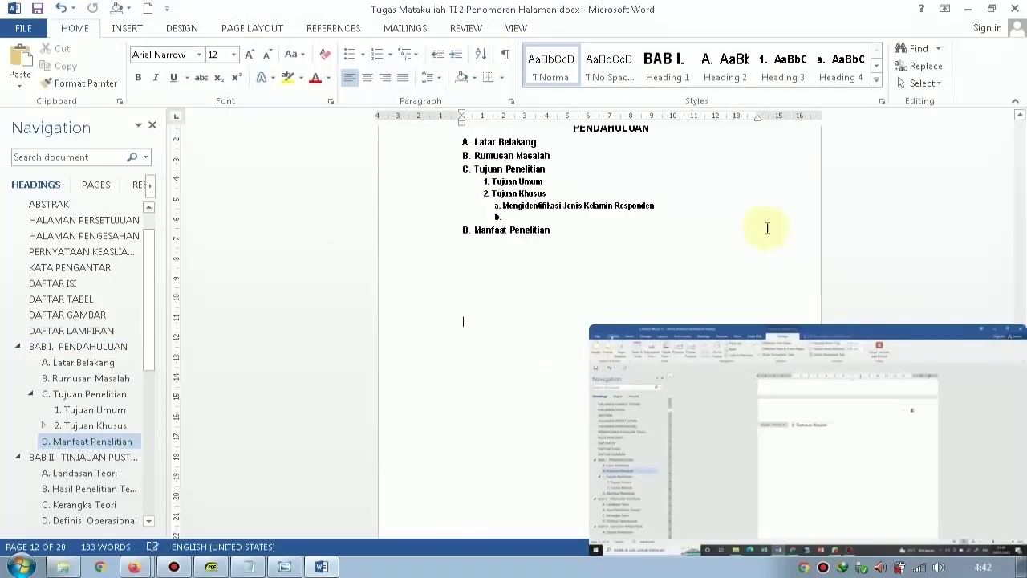
scroll(750, 226, "down", 3)
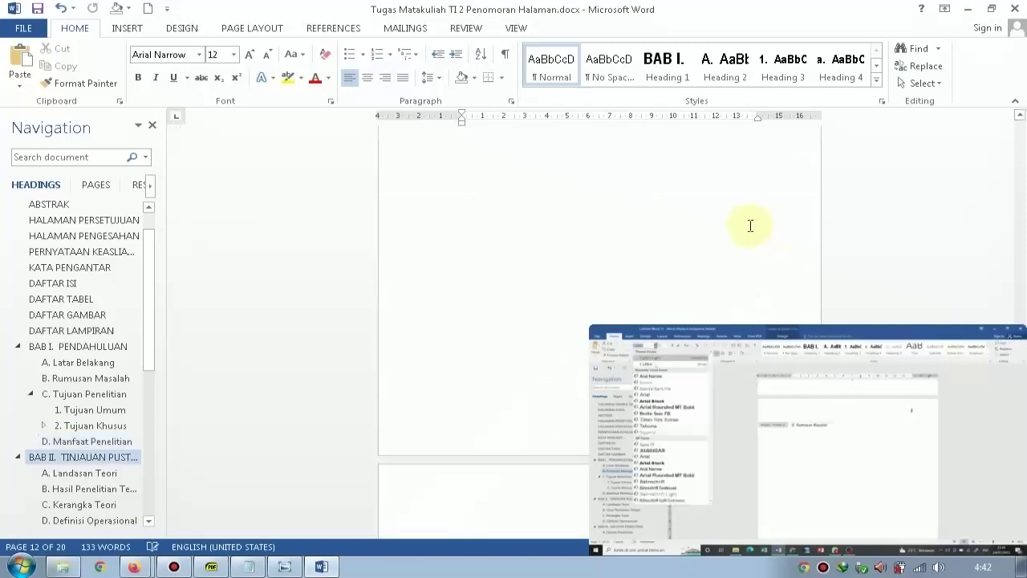
double_click(668, 238)
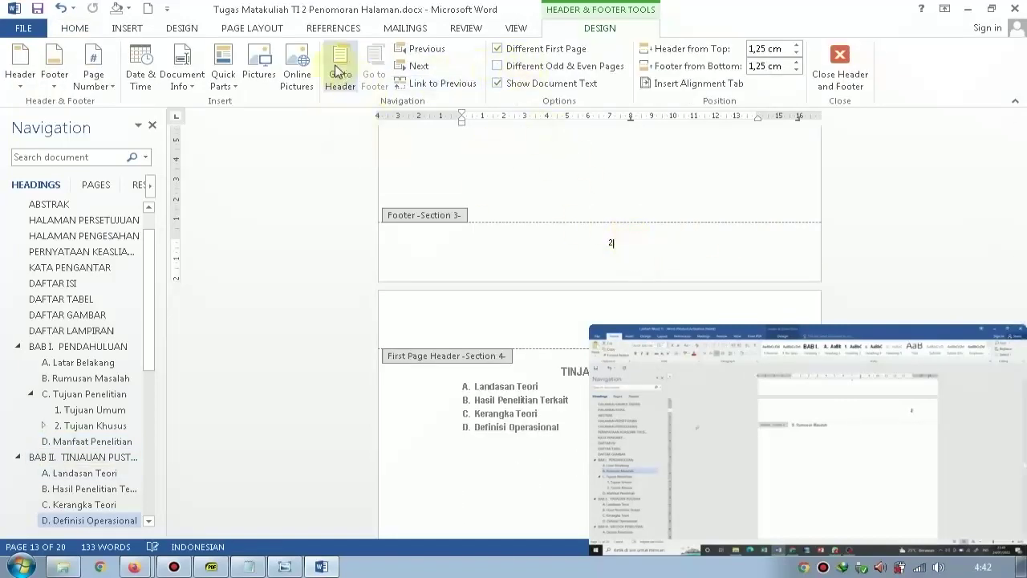
key("BackSpace")
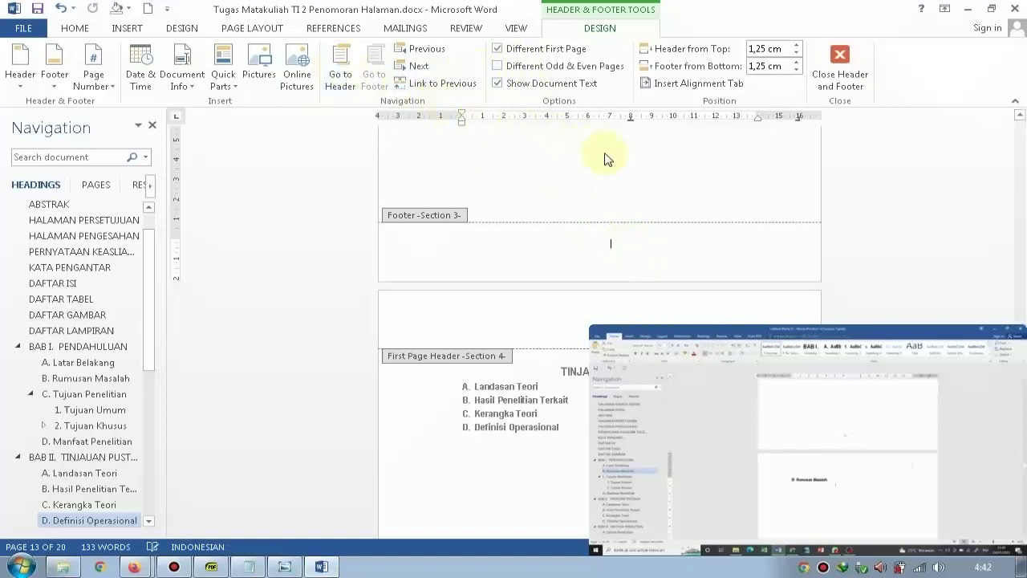
double_click(608, 160)
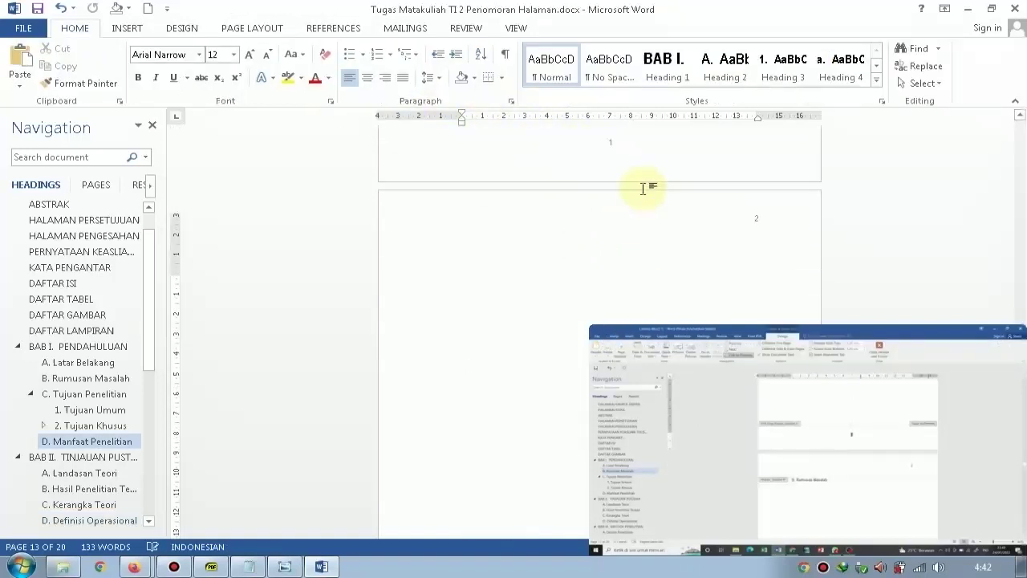
scroll(642, 189, "up", 10)
scroll(645, 181, "down", 2)
scroll(645, 181, "down", 8)
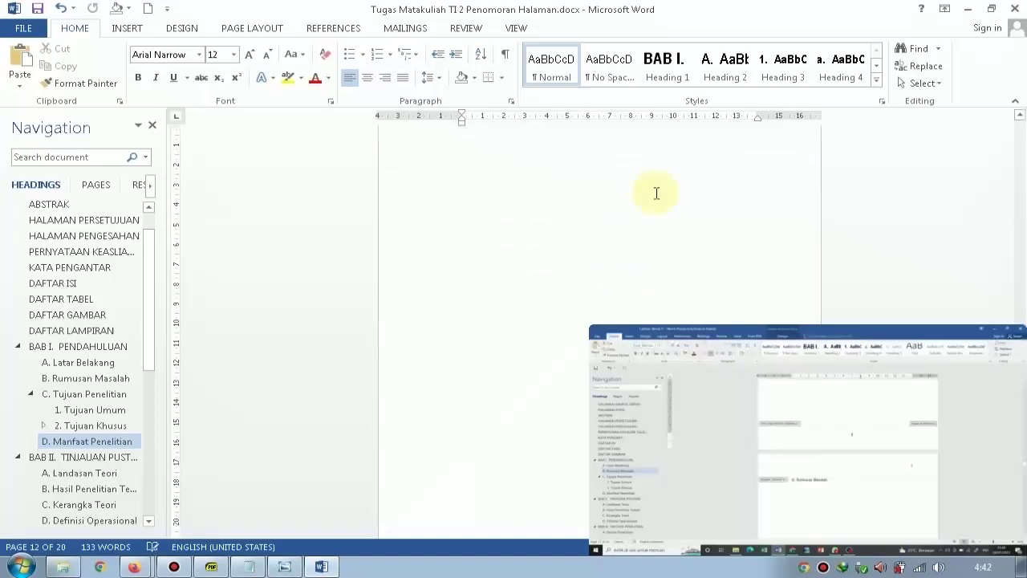
Insert a page break at the end of BAB I to add another page before BAB II.
scroll(660, 194, "down", 3)
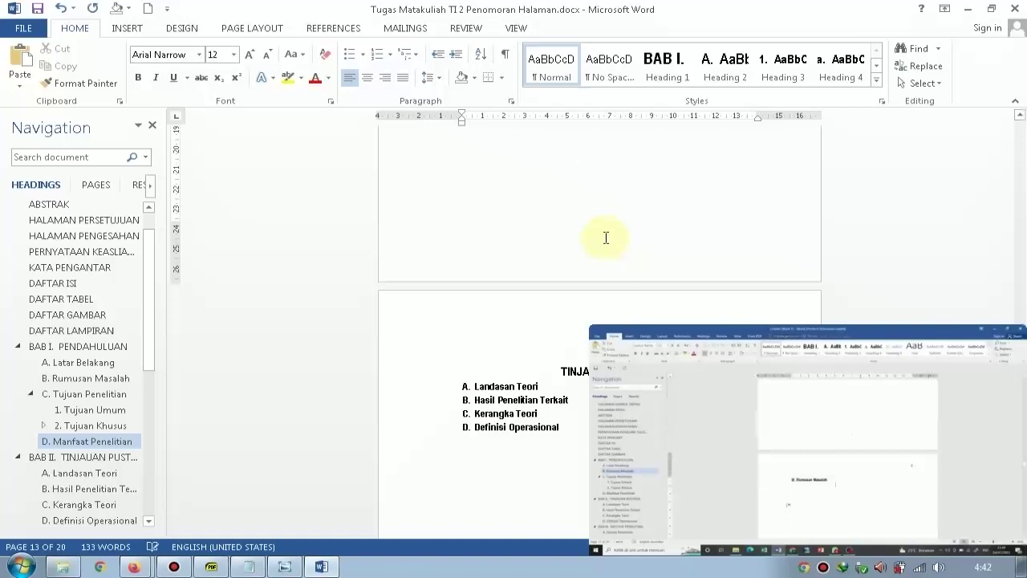
key("ctrl+Return")
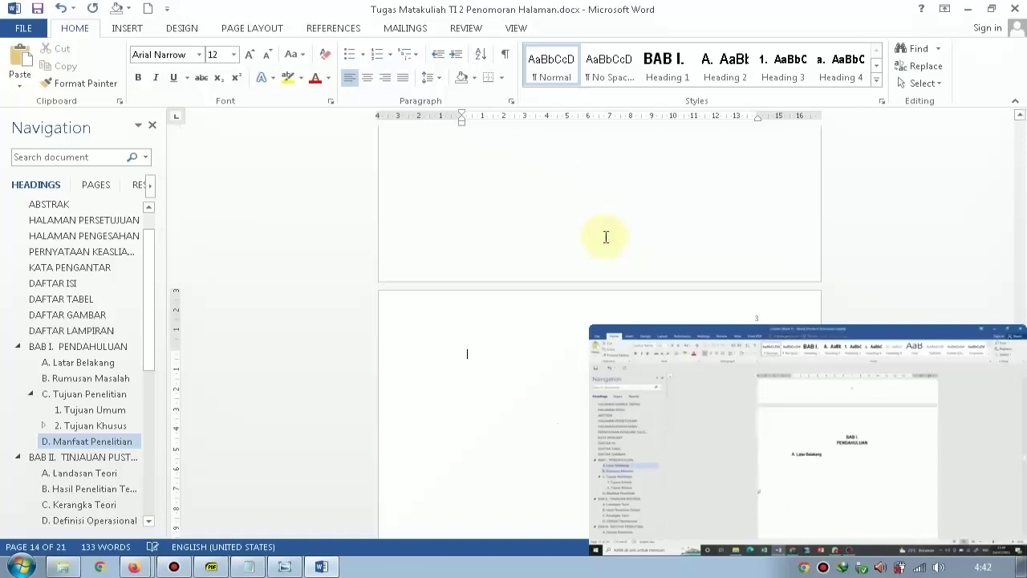
scroll(605, 237, "down", 15)
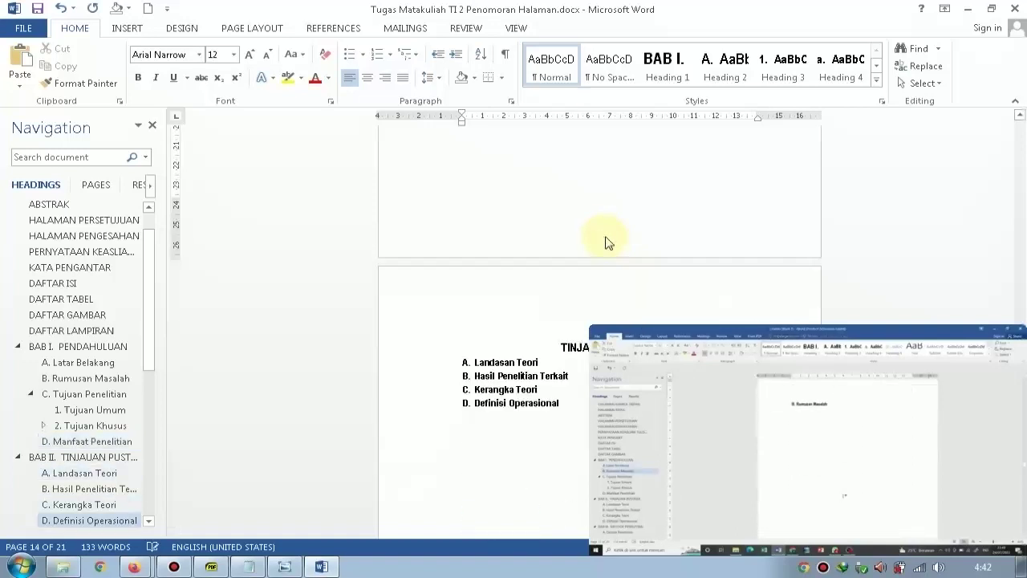
Check the page numbers on the BAB II, BAB III and BAB IV pages.
left_click(607, 237)
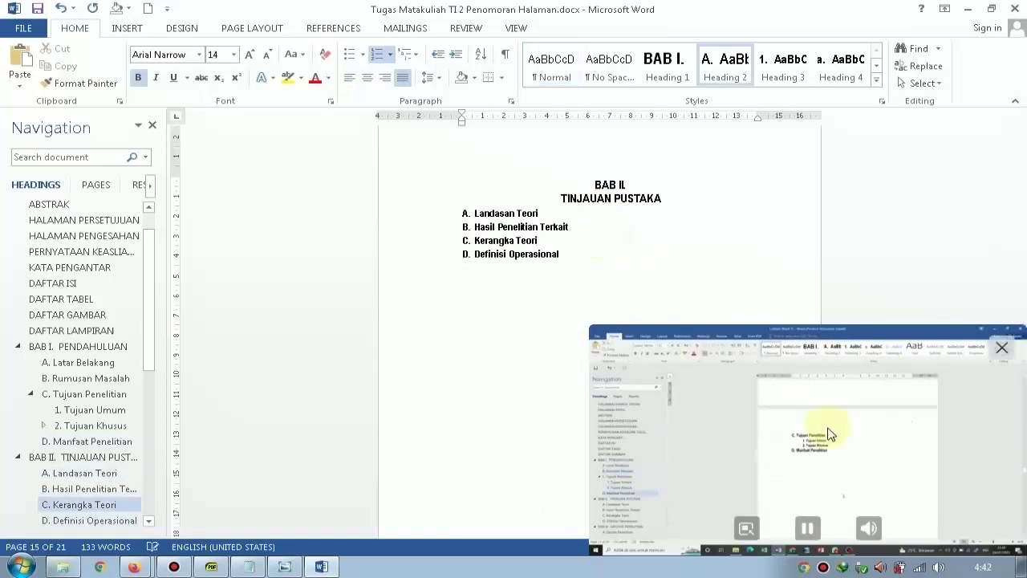
scroll(596, 211, "down", 5)
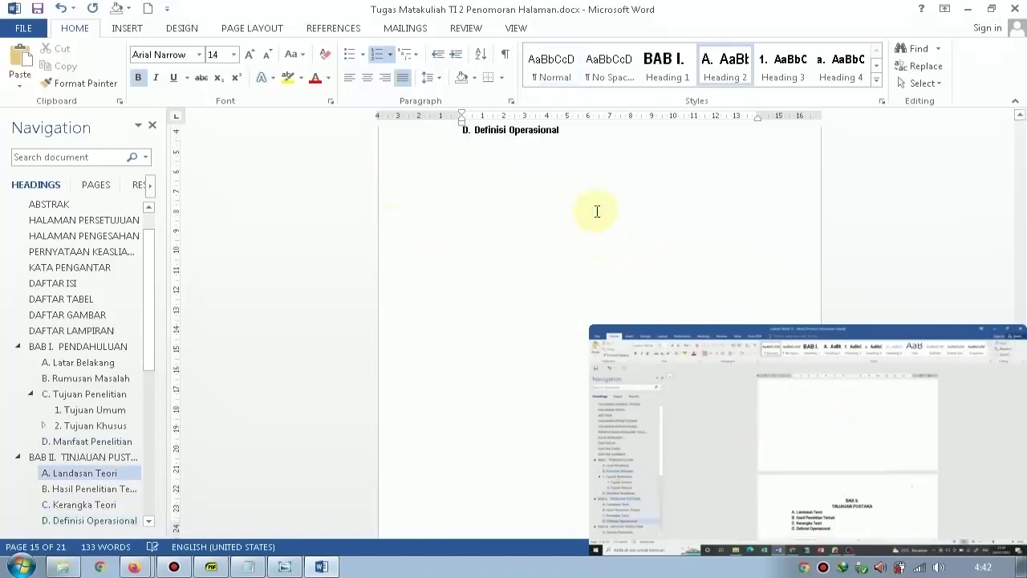
scroll(602, 221, "down", 12)
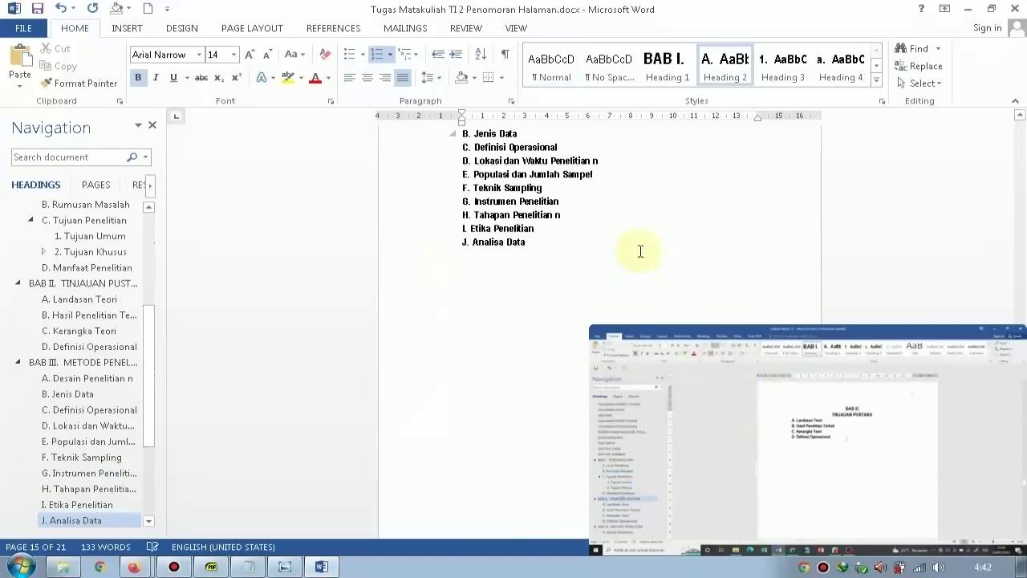
scroll(641, 245, "down", 6)
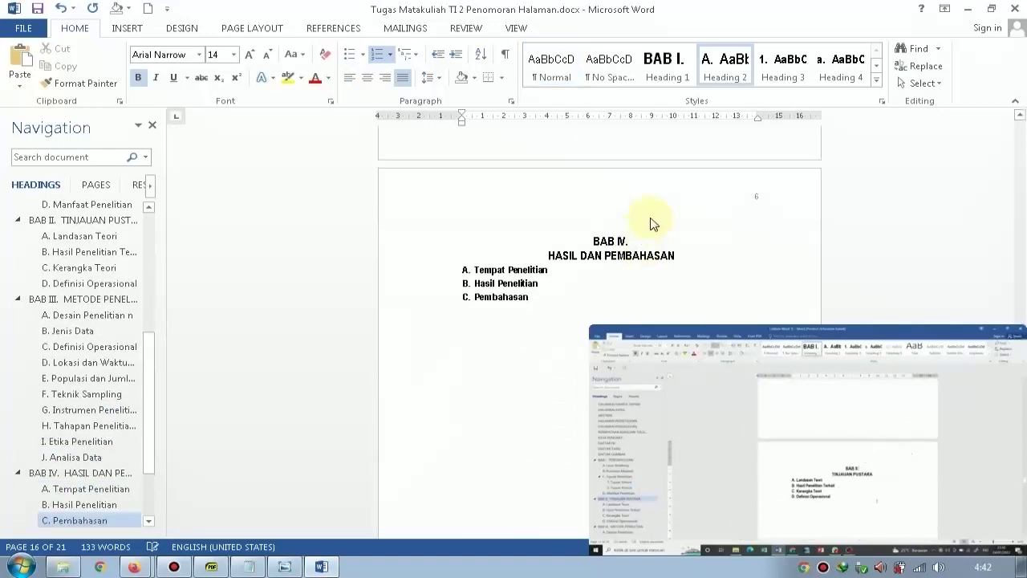
scroll(654, 224, "up", 10)
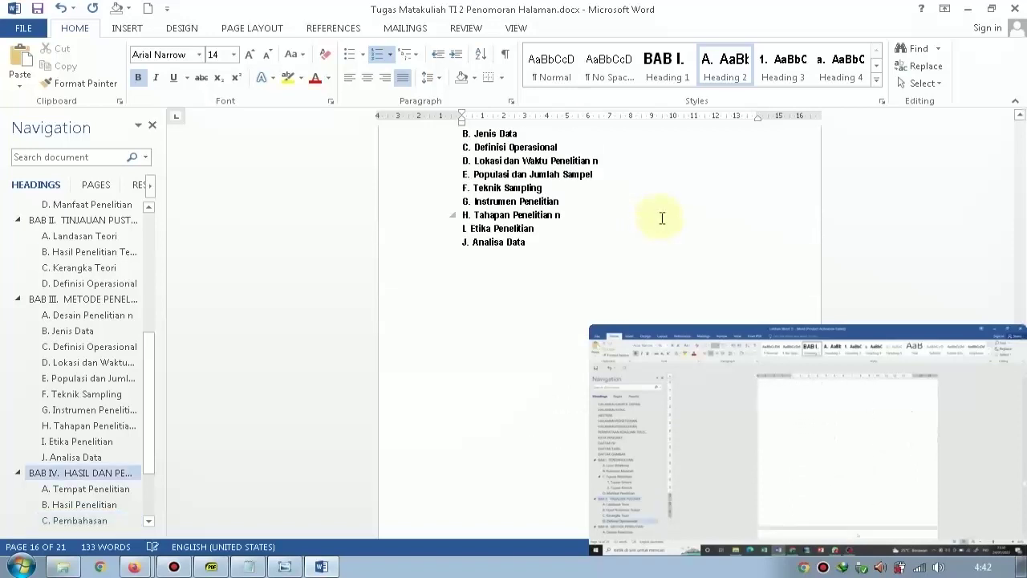
scroll(726, 237, "down", 8)
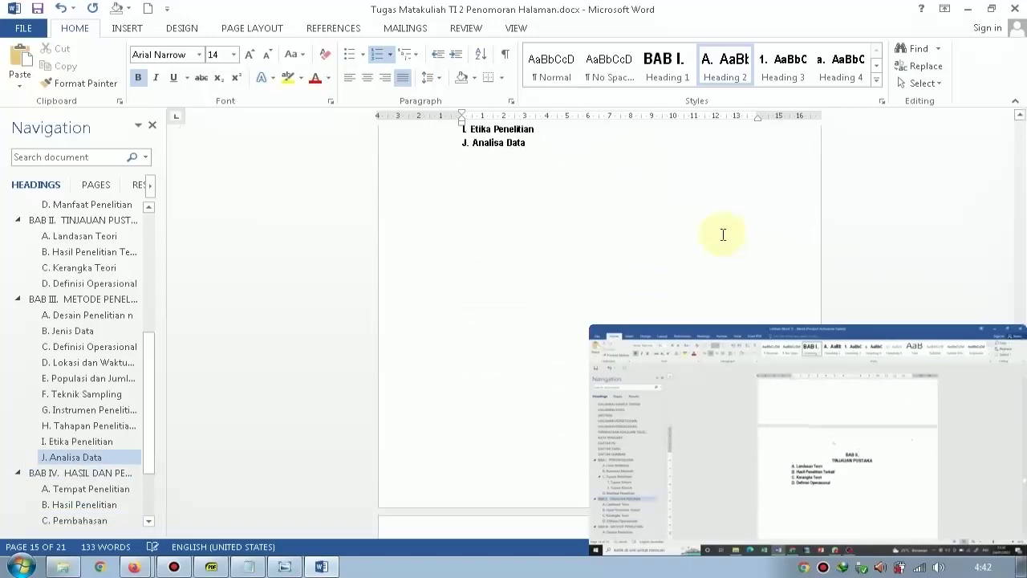
double_click(661, 259)
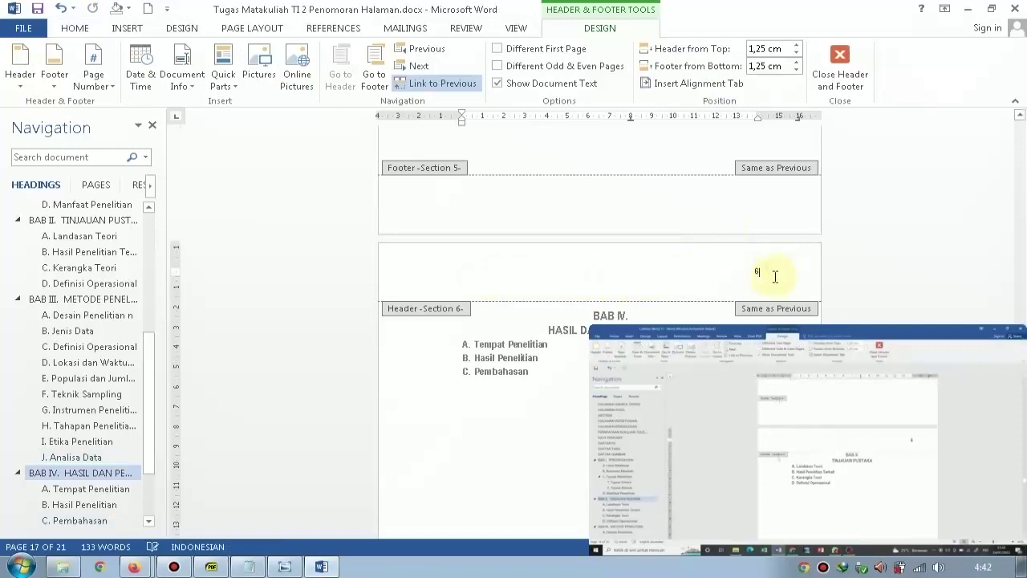
left_click(548, 318)
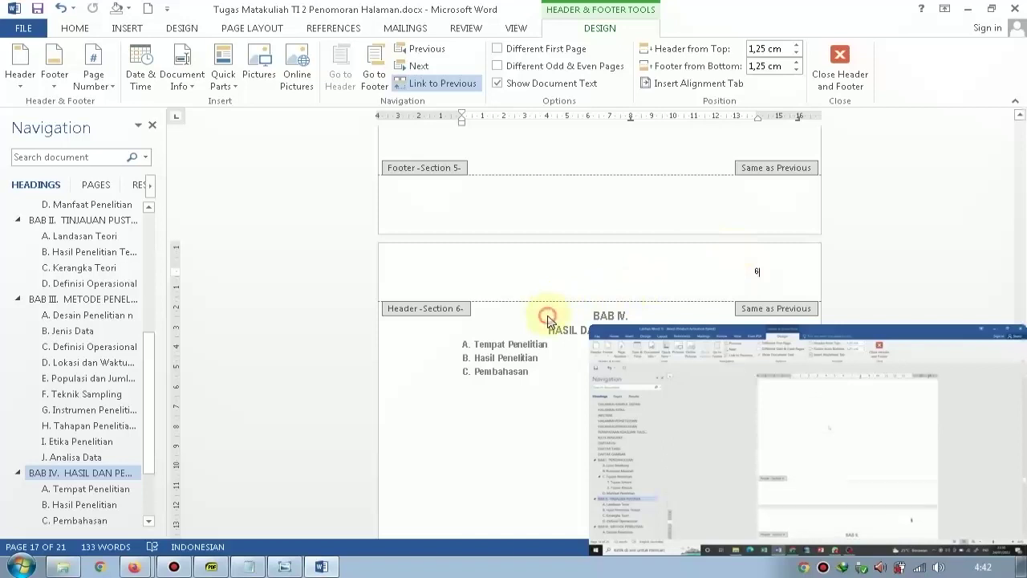
scroll(549, 321, "up", 10)
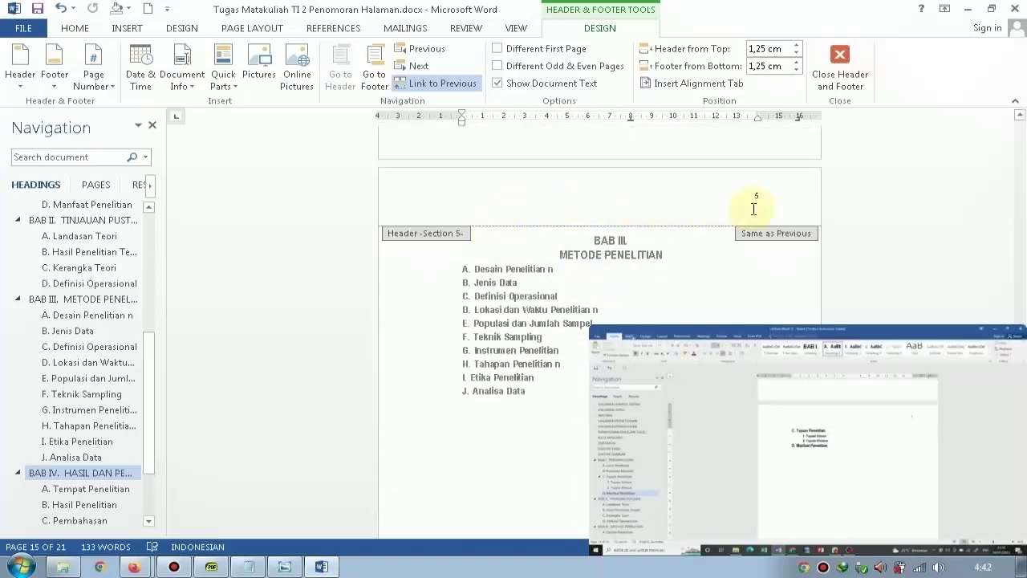
scroll(701, 202, "up", 3)
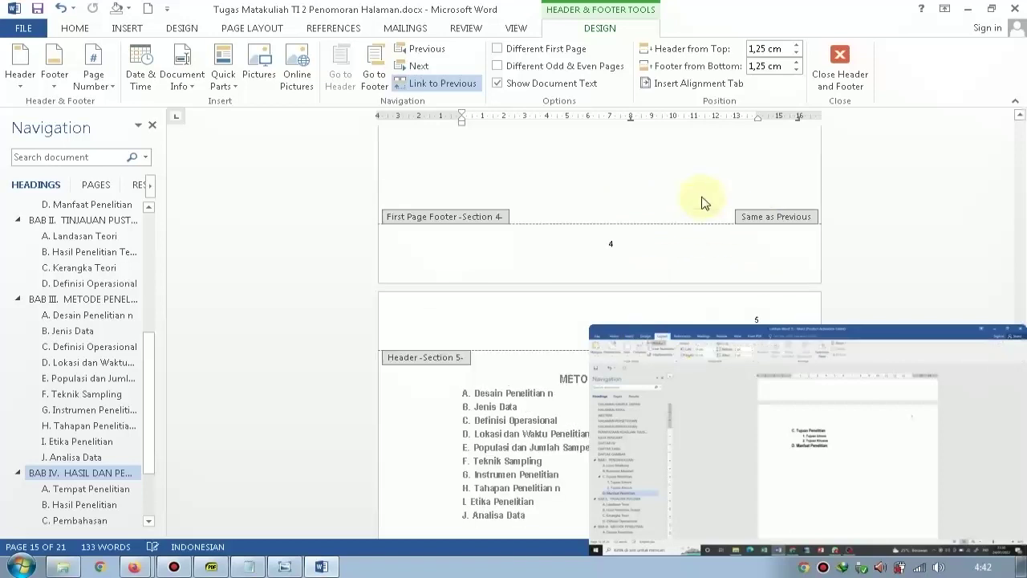
scroll(667, 230, "down", 12)
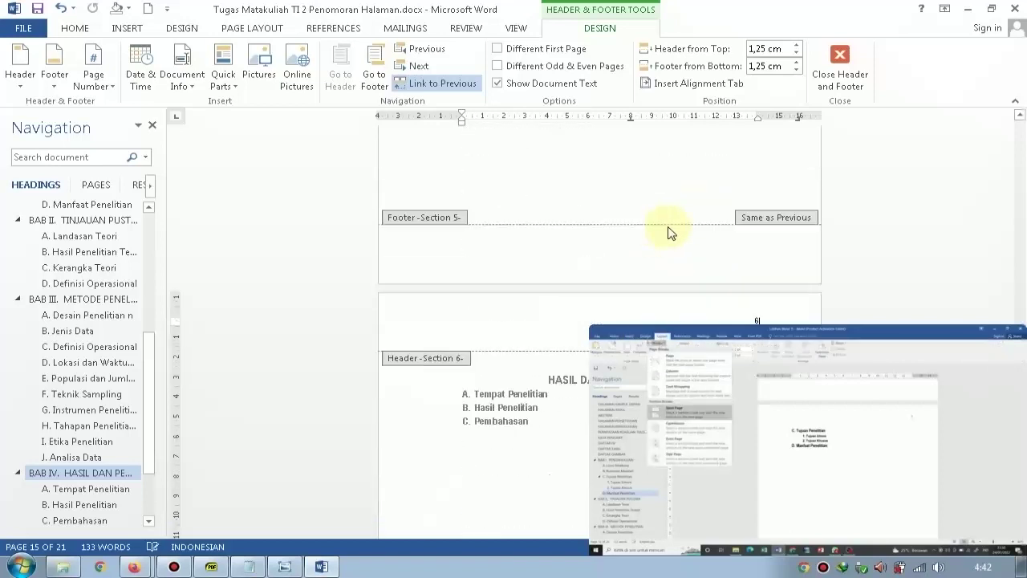
left_click(689, 246)
scroll(686, 209, "up", 2)
double_click(683, 202)
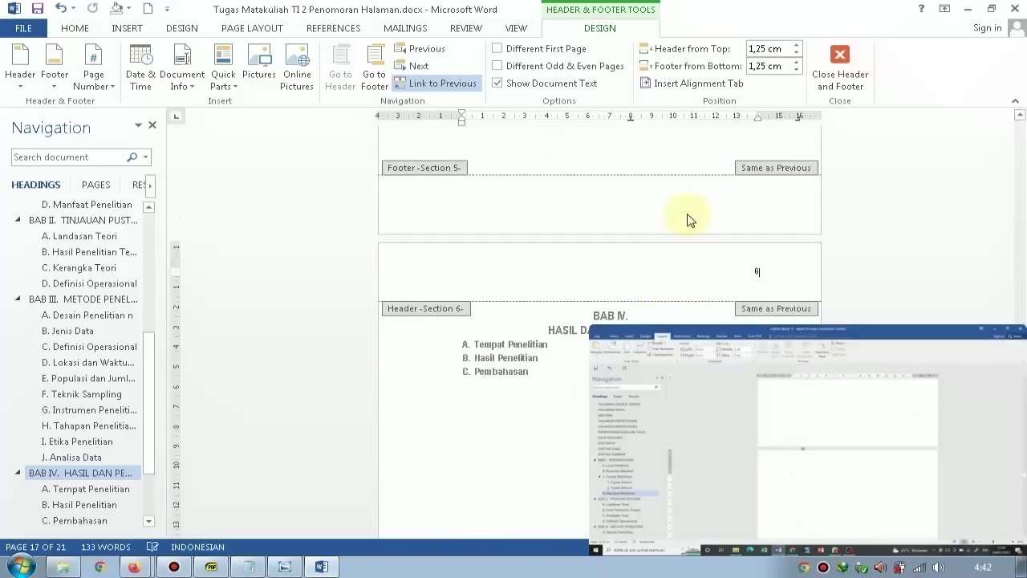
Open the BAB III page header, unlink it from the previous section and turn on a different first page.
scroll(671, 206, "up", 3)
scroll(675, 205, "up", 3)
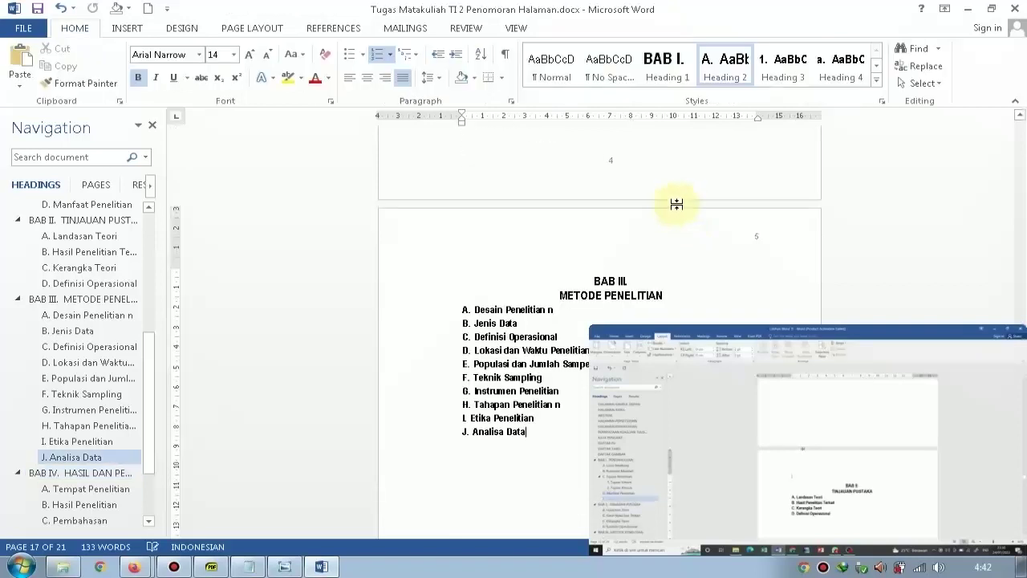
scroll(680, 221, "down", 1)
double_click(688, 209)
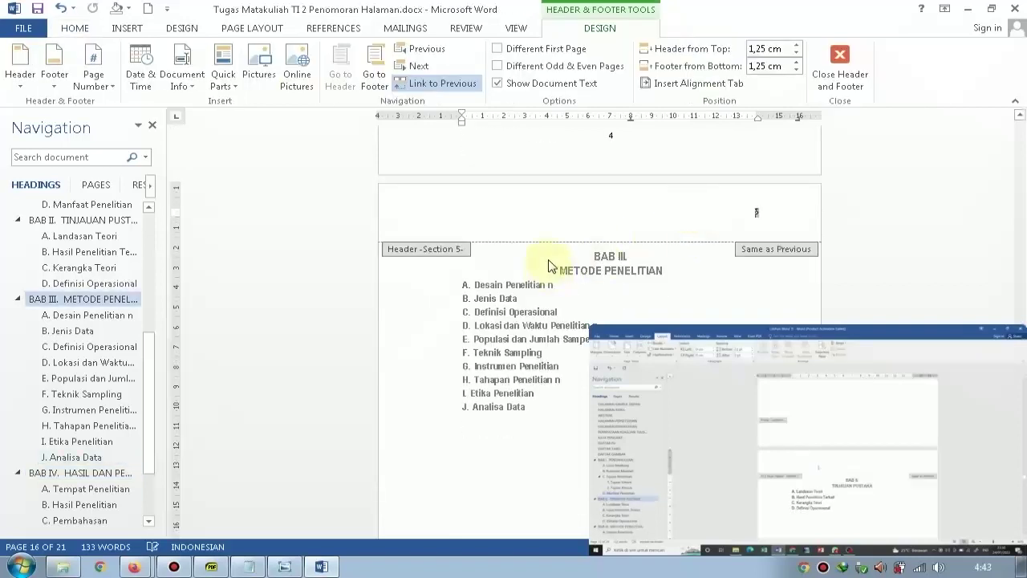
left_click(409, 83)
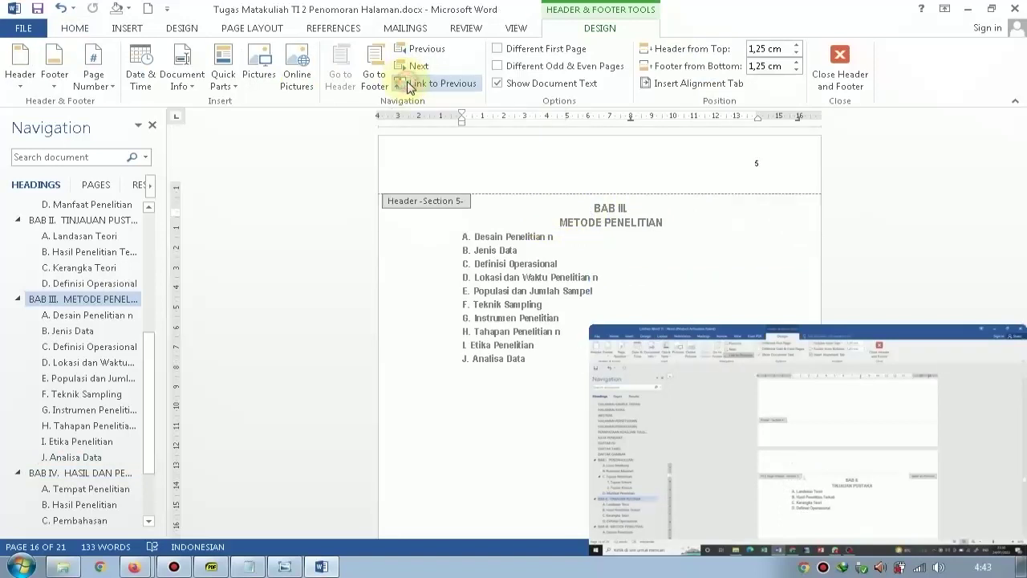
left_click(567, 50)
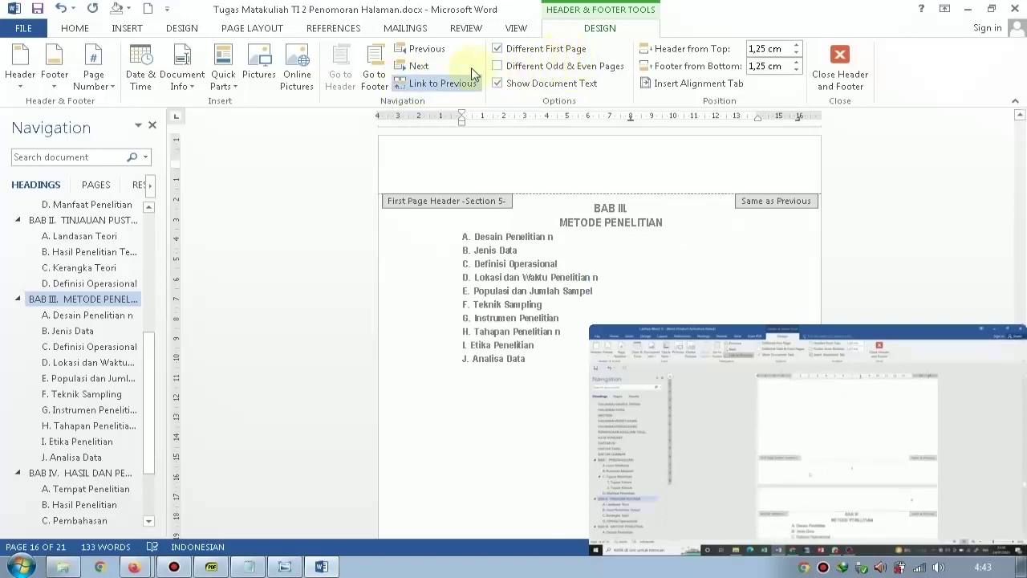
Insert the Plain Number 2 page number at the bottom of BAB III's first page and return to the body text.
left_click(93, 73)
mouse_move(103, 120)
left_click(326, 218)
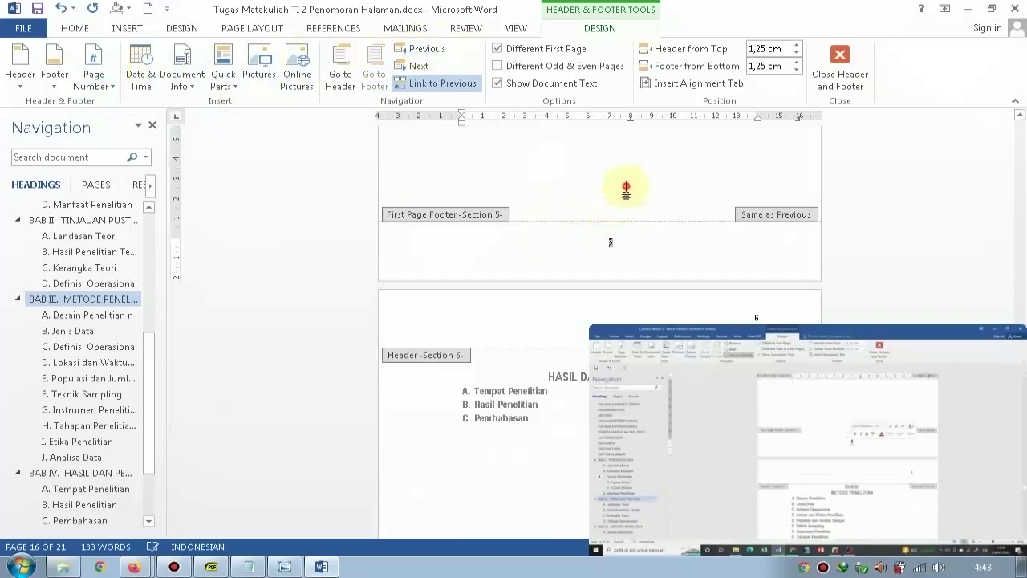
double_click(626, 187)
scroll(634, 193, "down", 10)
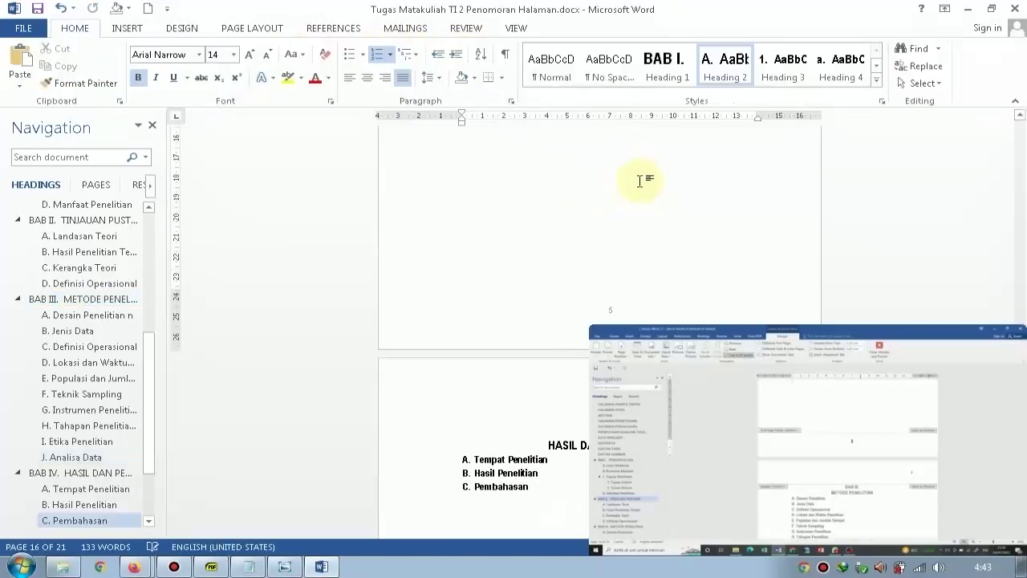
scroll(634, 185, "up", 5)
left_click(562, 193)
scroll(573, 201, "up", 3)
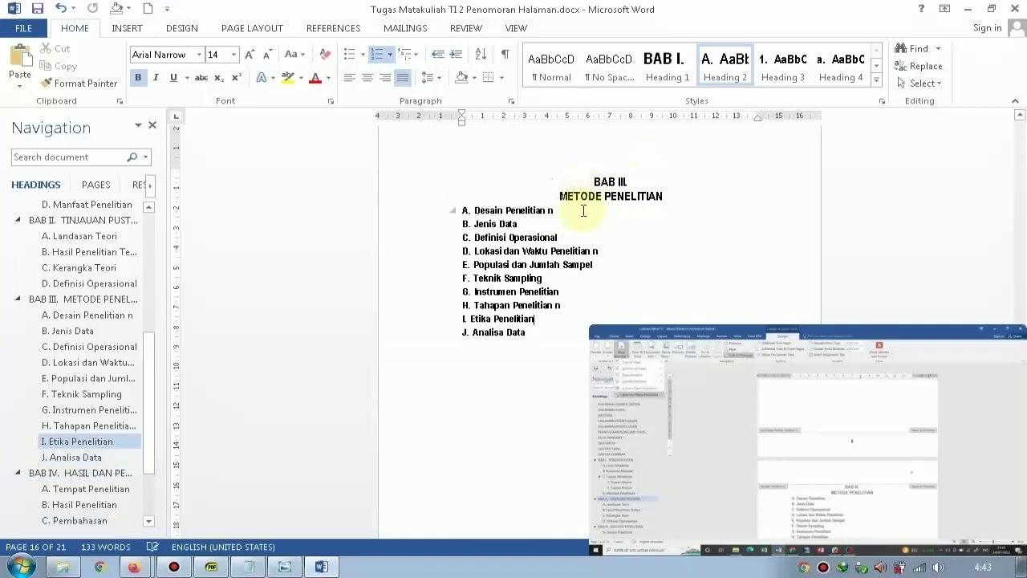
Insert page breaks after "A. Desain Penelitian" and after "B. Jenis Data" in BAB III.
left_click(584, 210)
key("Return")
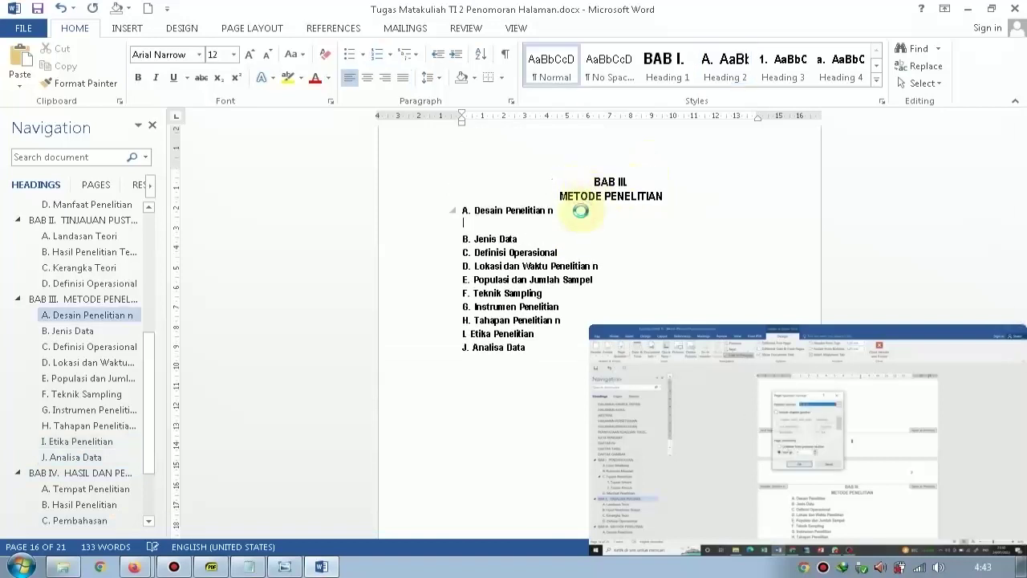
key("ctrl+Return")
scroll(584, 218, "down", 8)
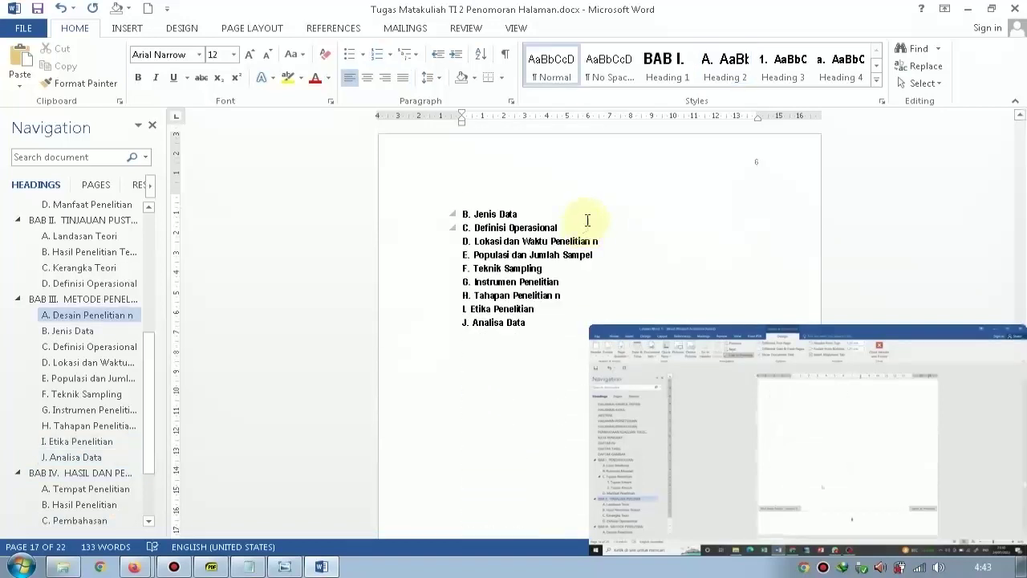
scroll(593, 219, "down", 10)
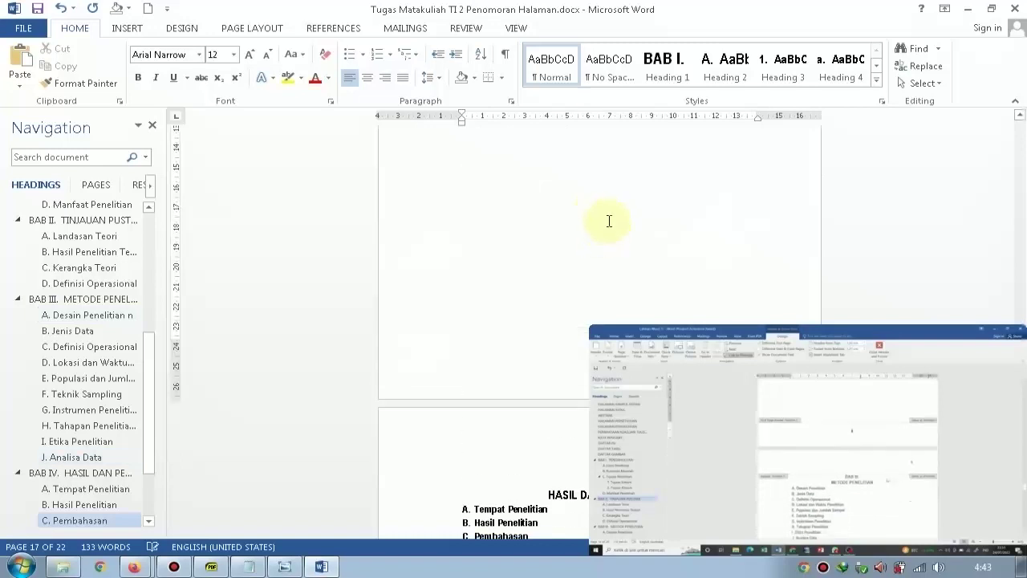
scroll(609, 221, "up", 10)
left_click(527, 212)
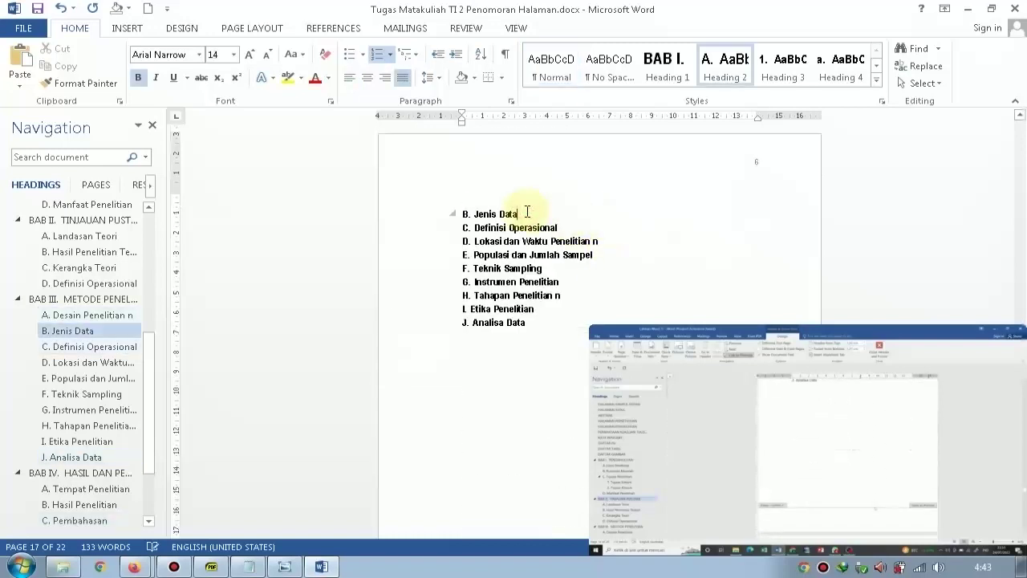
key("ctrl+Return")
Open the BAB IV page header and turn on a different first page for that section.
scroll(562, 225, "down", 15)
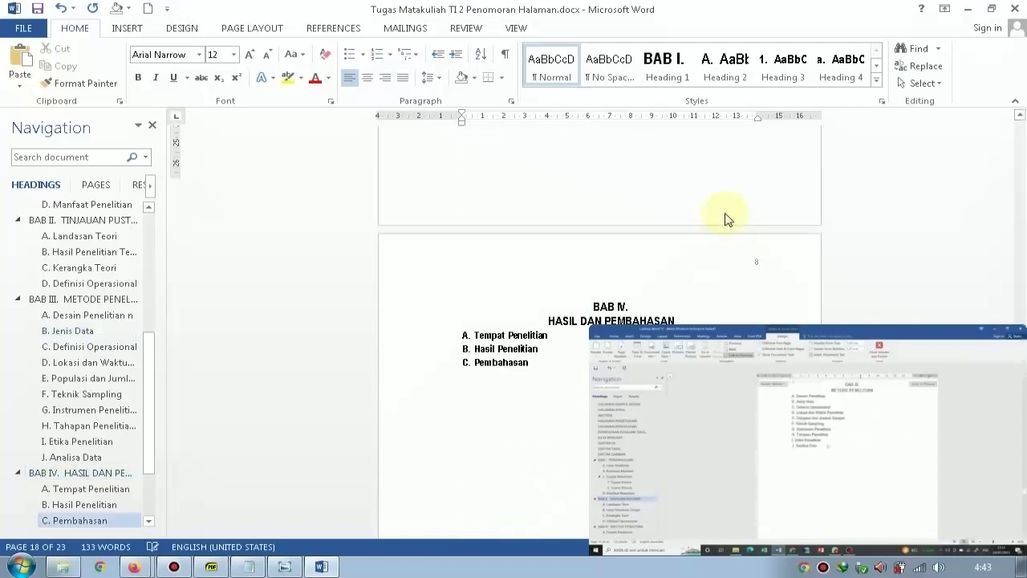
scroll(726, 217, "down", 3)
scroll(722, 213, "up", 2)
double_click(699, 201)
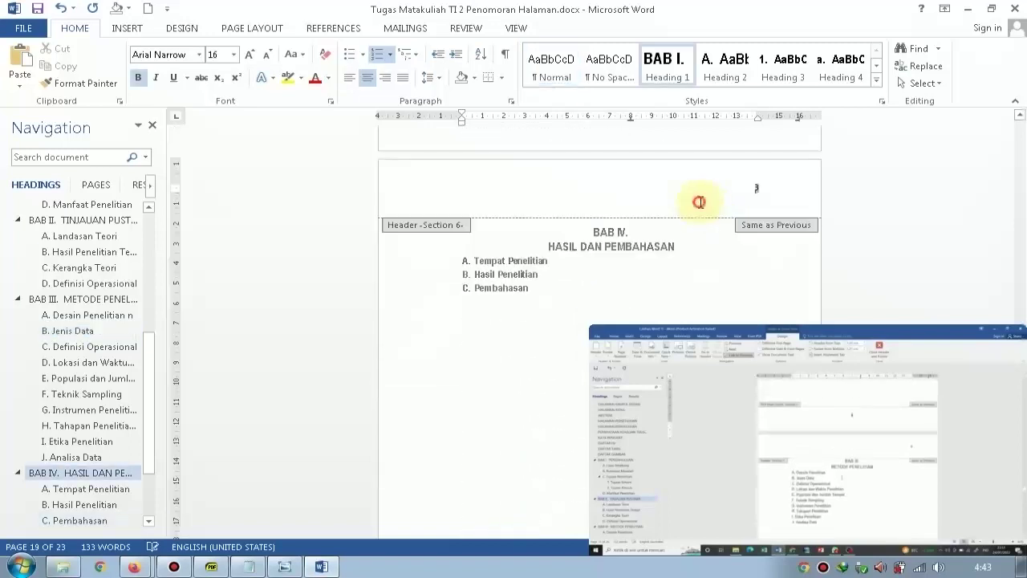
left_click(535, 53)
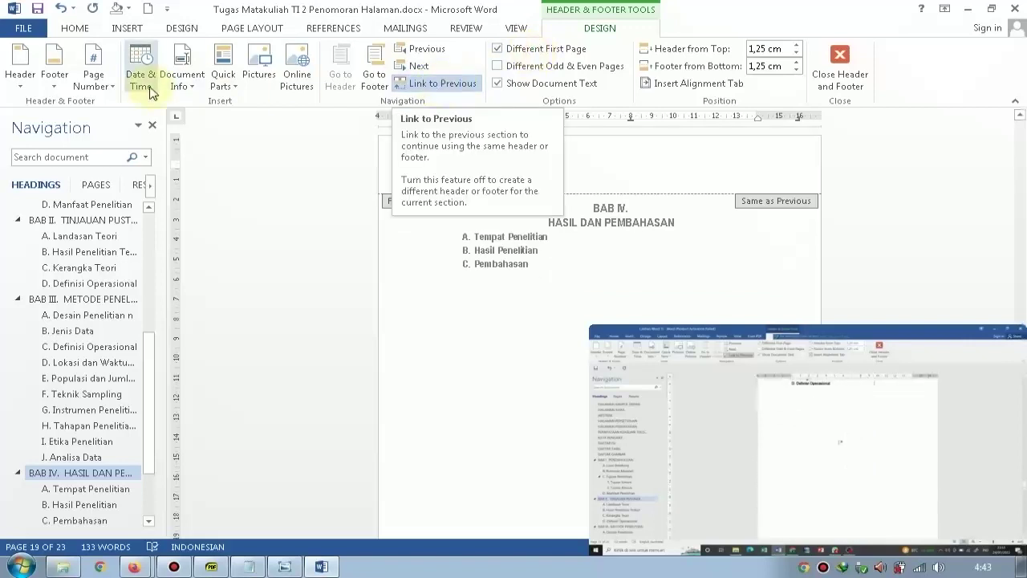
Insert the Plain Number 2 page number at the bottom of BAB IV's first page and return to the body text.
left_click(93, 78)
mouse_move(131, 119)
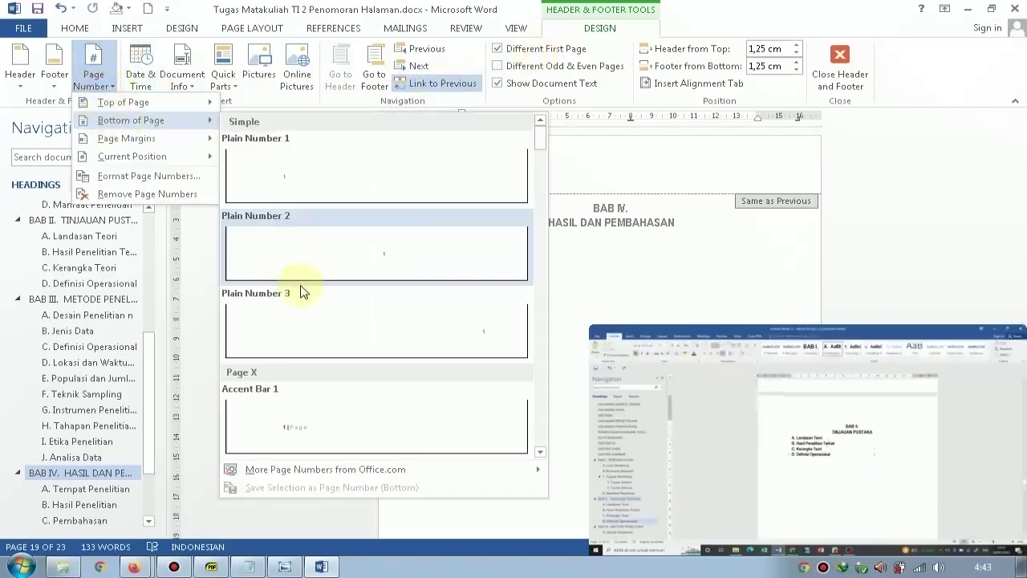
left_click(312, 277)
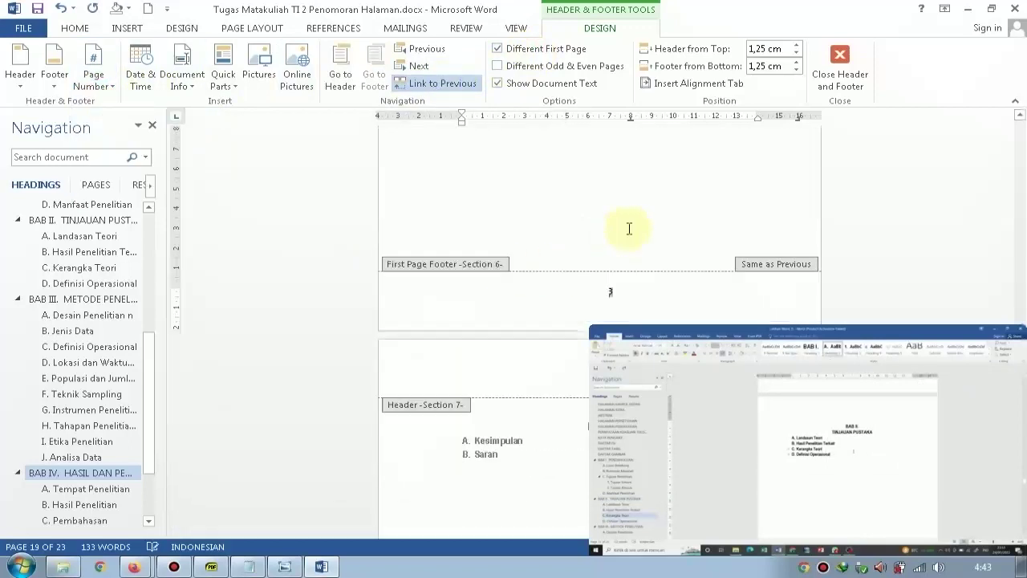
scroll(642, 220, "up", 5)
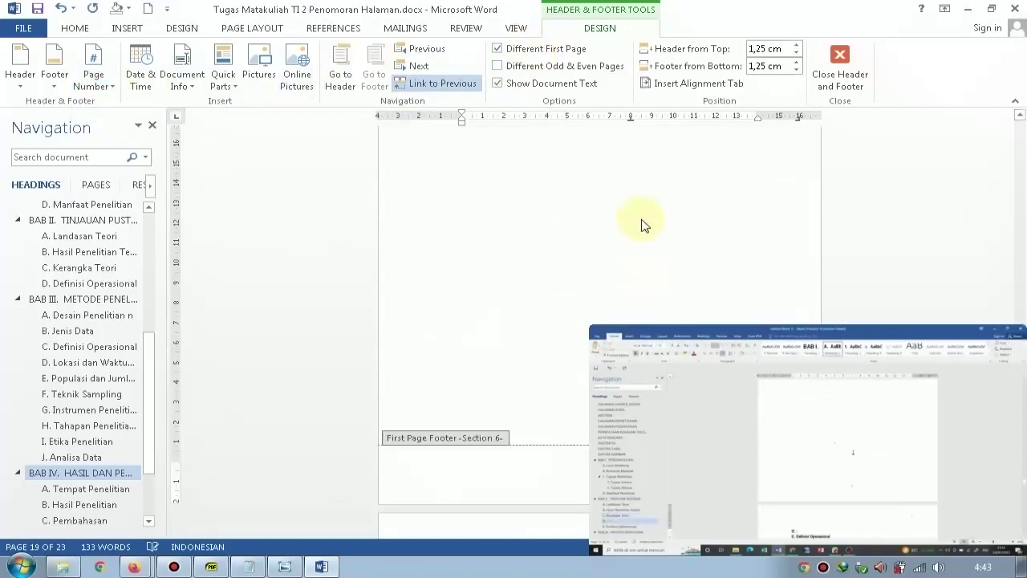
scroll(639, 222, "up", 1)
double_click(559, 291)
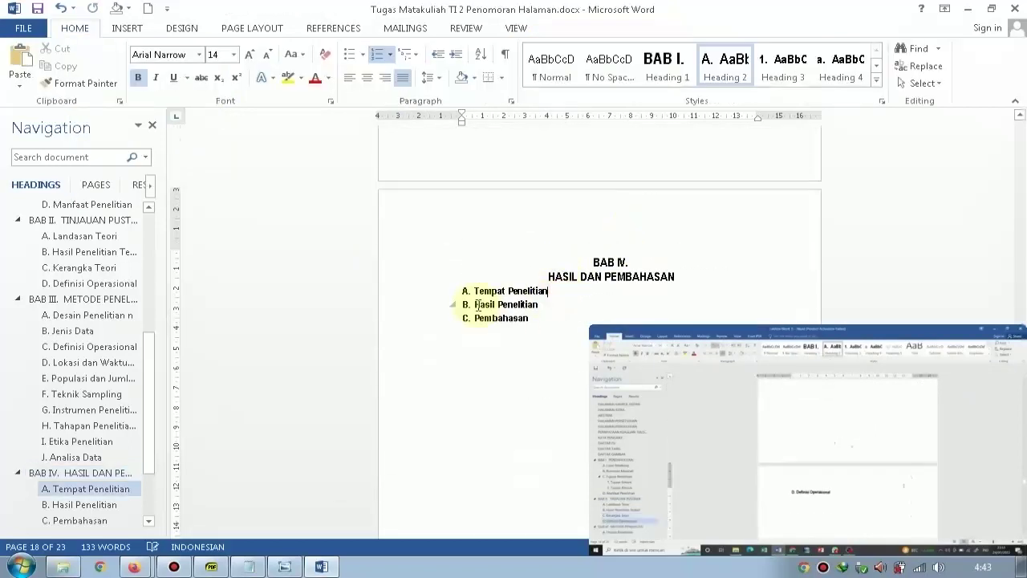
Insert a new line and a page break after "A. Tempat Penelitian" in BAB IV, and check the following page's number.
key("Return")
key("ctrl+Return")
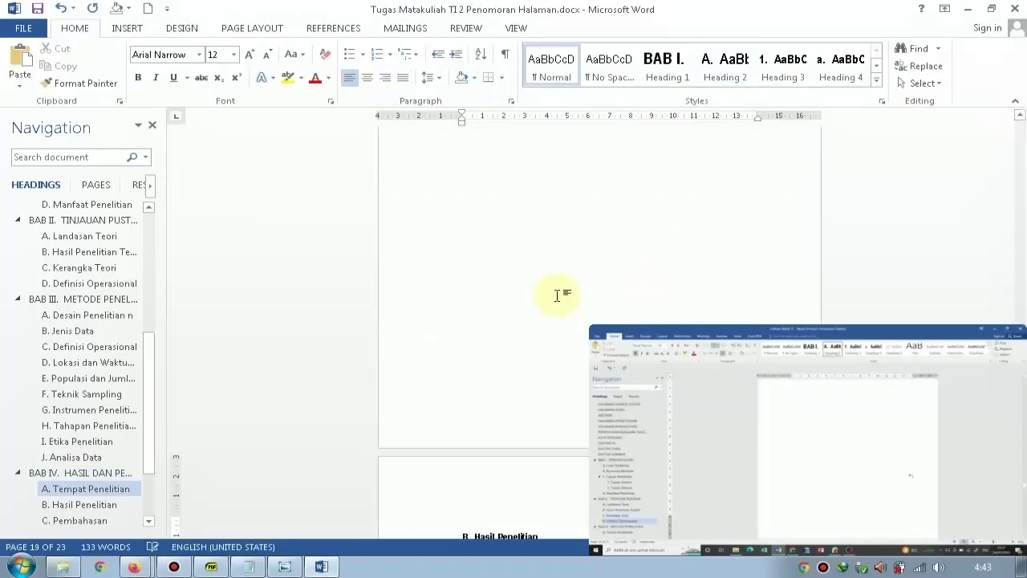
scroll(560, 293, "down", 7)
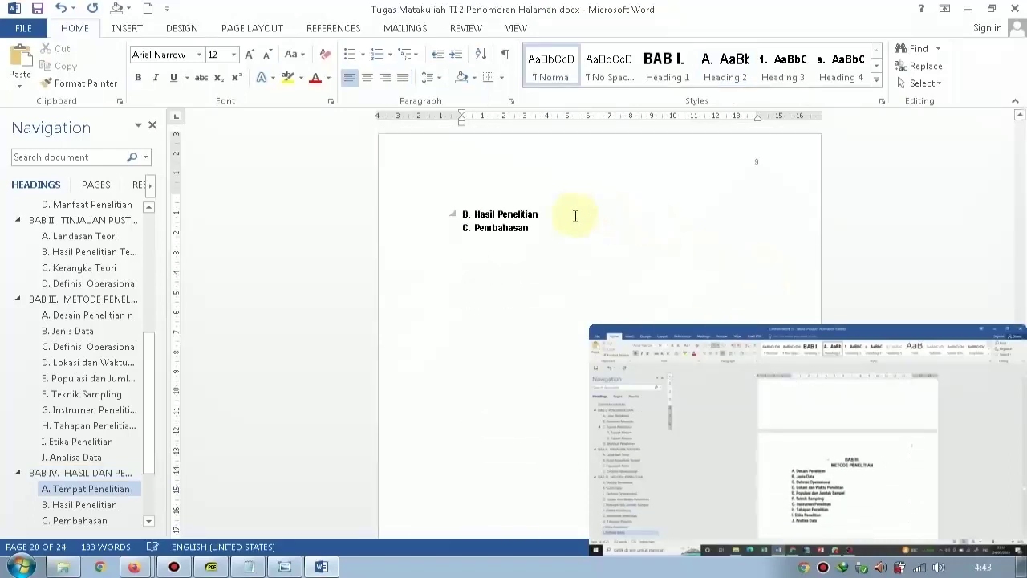
Insert a new line and a page break after "B. Hasil Penelitian" in BAB IV, deleting the empty line above "C. Pembahasan".
left_click(575, 215)
key("Return")
key("ctrl+Return")
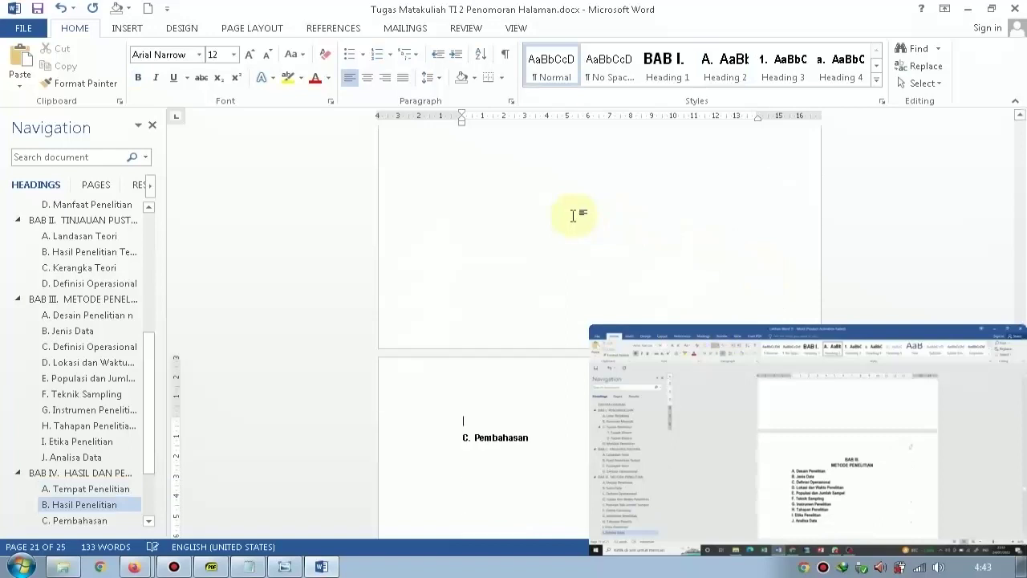
key("Delete")
scroll(574, 216, "up", 10)
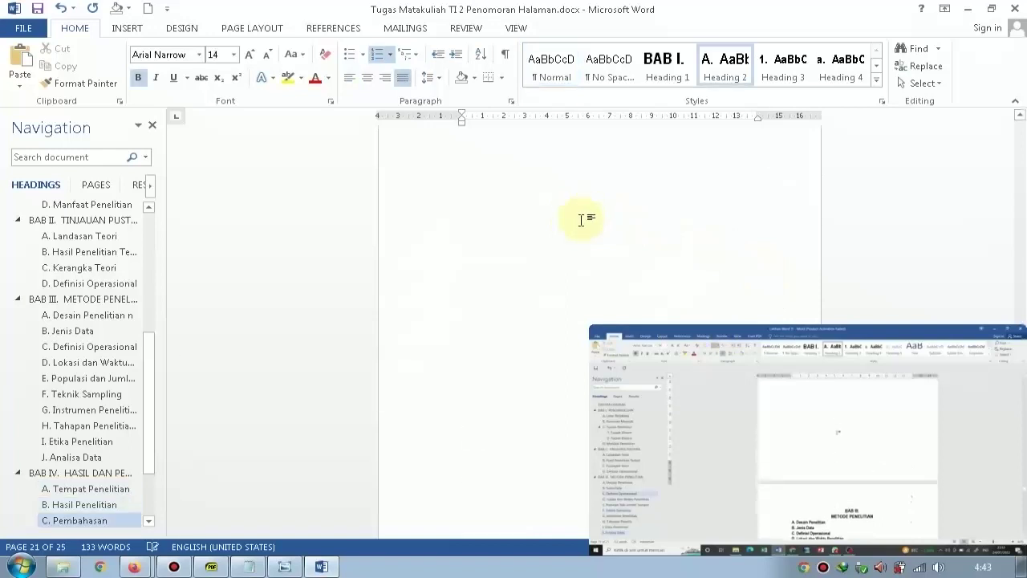
Delete the empty line above "B. Hasil Penelitian" and check the following BAB IV pages.
left_click(514, 281)
key("Delete")
scroll(566, 275, "up", 8)
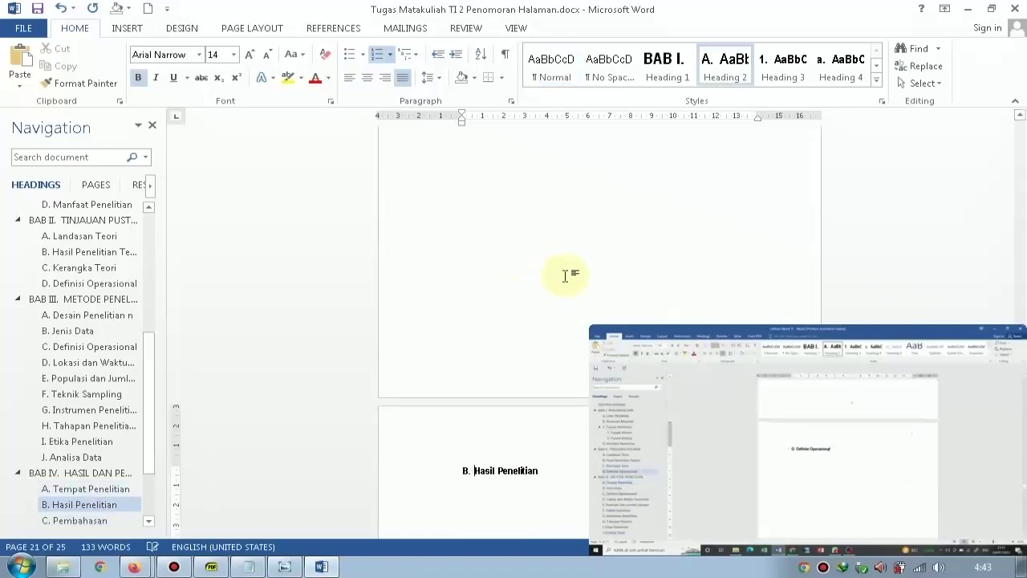
scroll(560, 275, "down", 15)
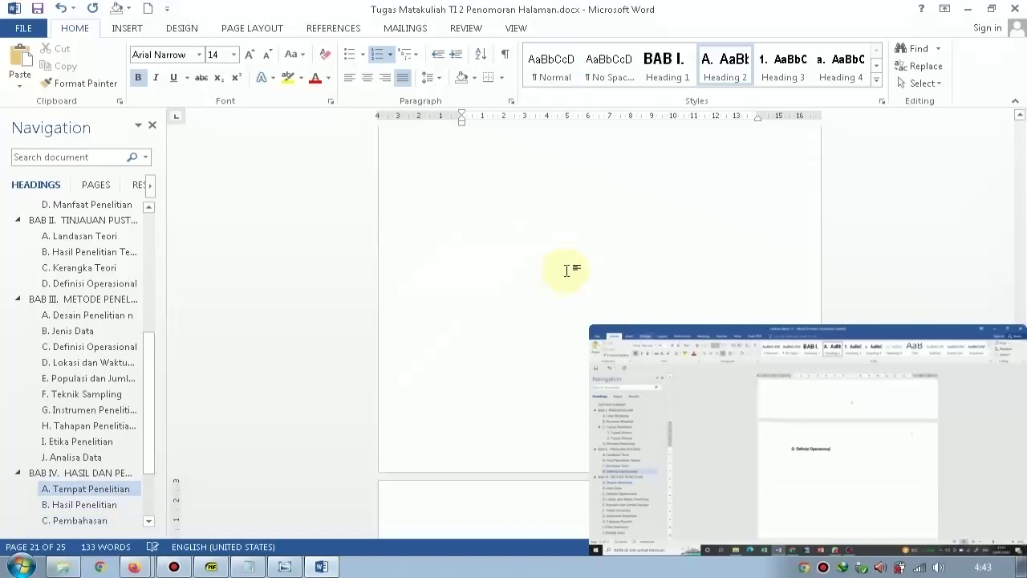
scroll(599, 261, "down", 12)
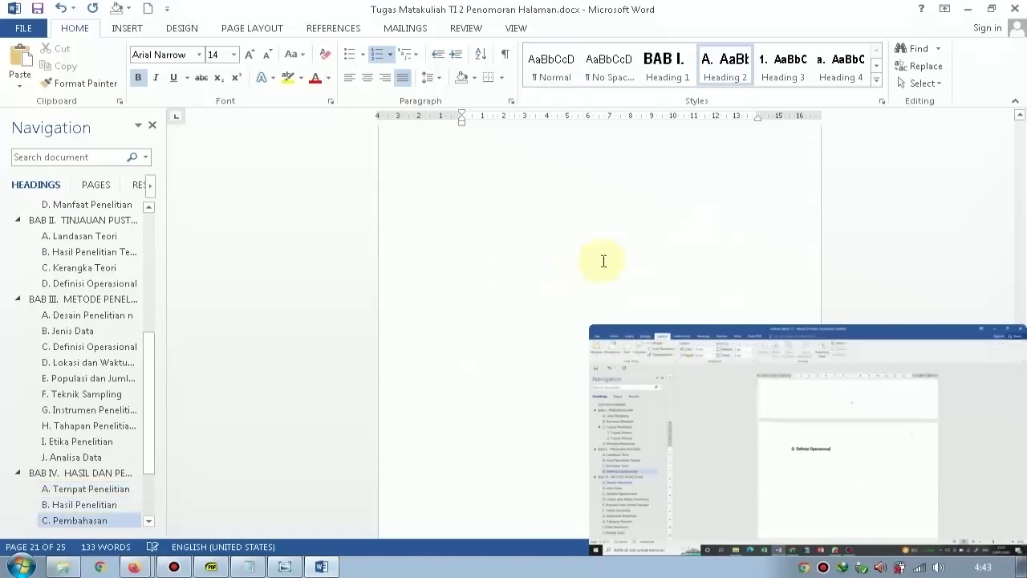
Turn on a different first page for the BAB V section and insert the Plain Number 2 page number at its bottom.
left_click(708, 224)
double_click(708, 224)
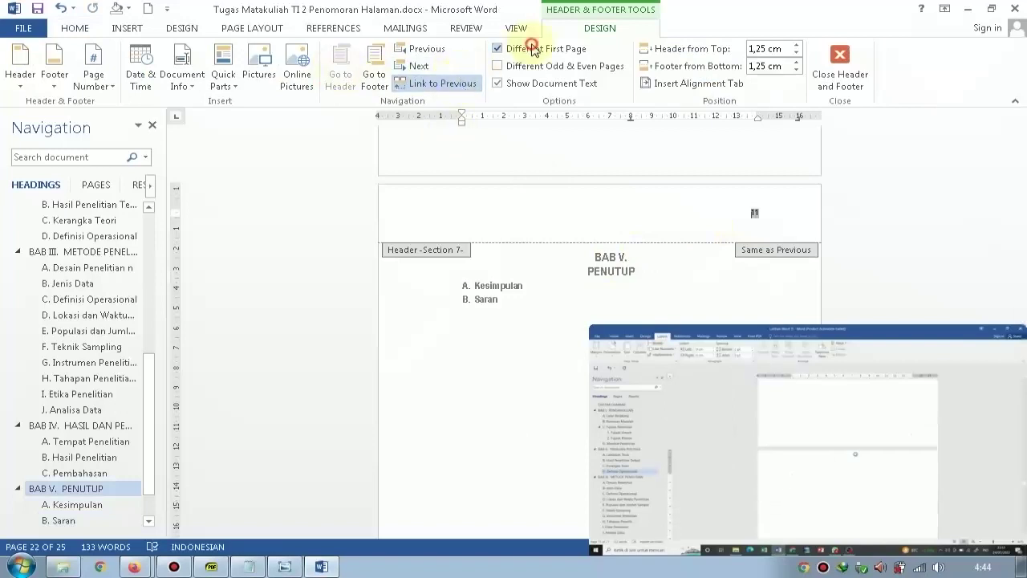
left_click(93, 76)
mouse_move(87, 119)
left_click(298, 223)
double_click(612, 225)
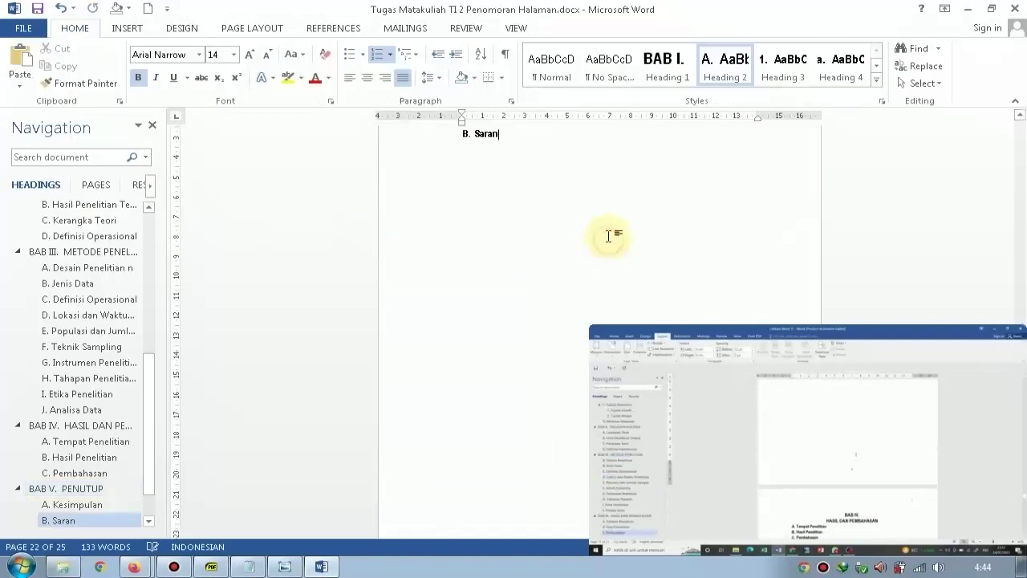
Insert a new line and a page break after "A. Kesimpulan" in BAB V, deleting the empty line above "B. Saran".
scroll(716, 229, "down", 12)
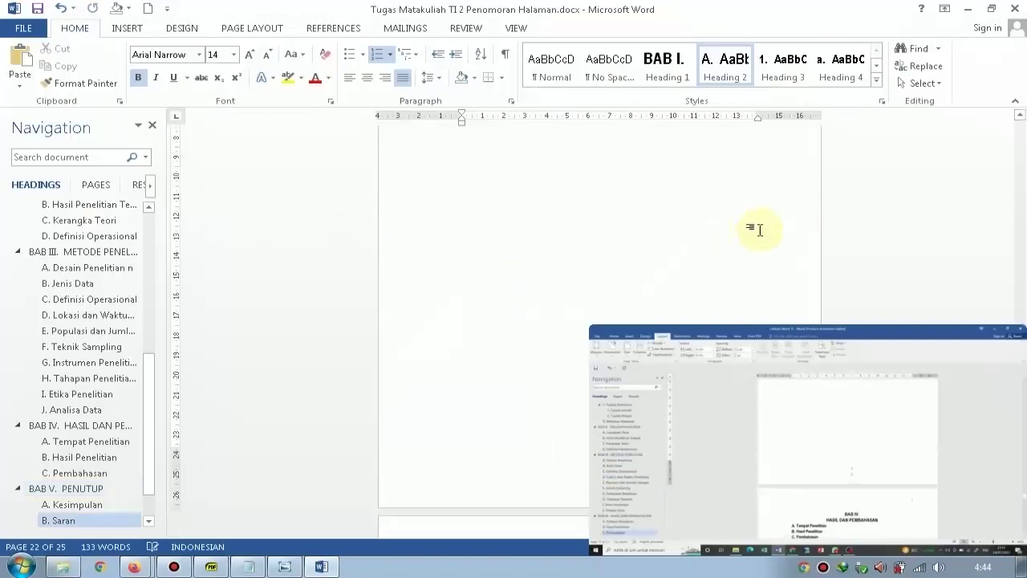
scroll(746, 239, "up", 10)
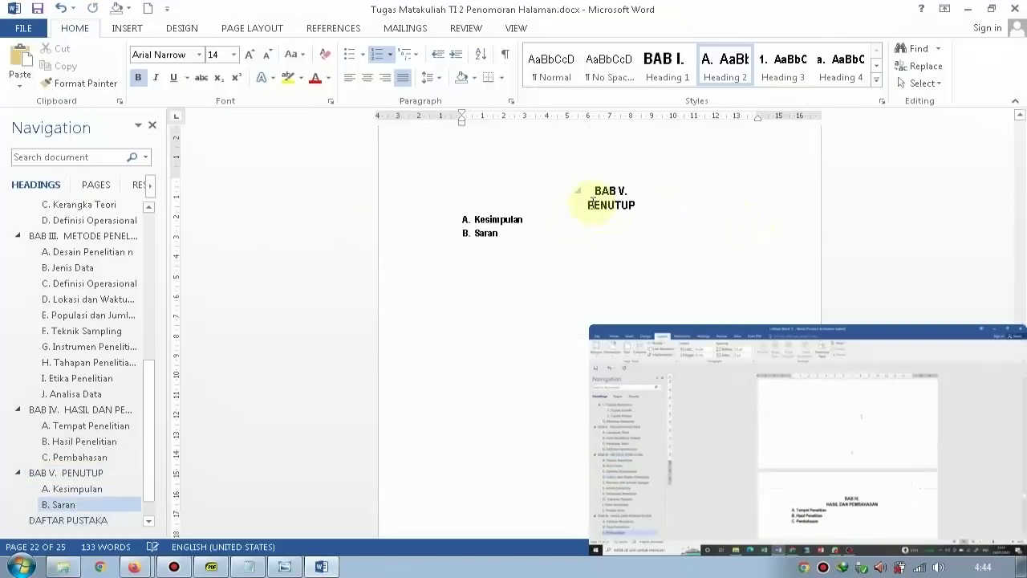
left_click(554, 224)
key("Return")
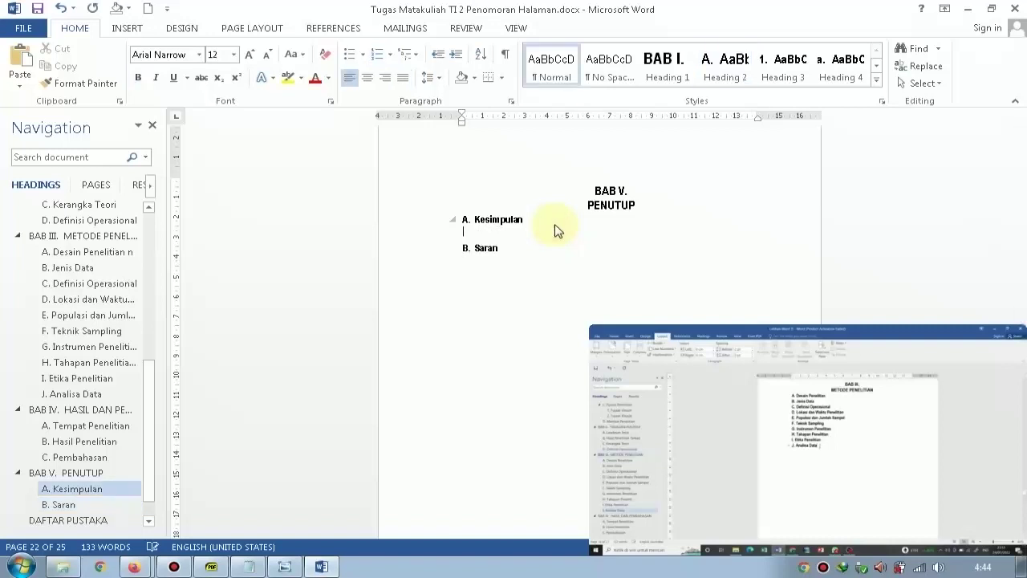
key("ctrl+Return")
key("Delete")
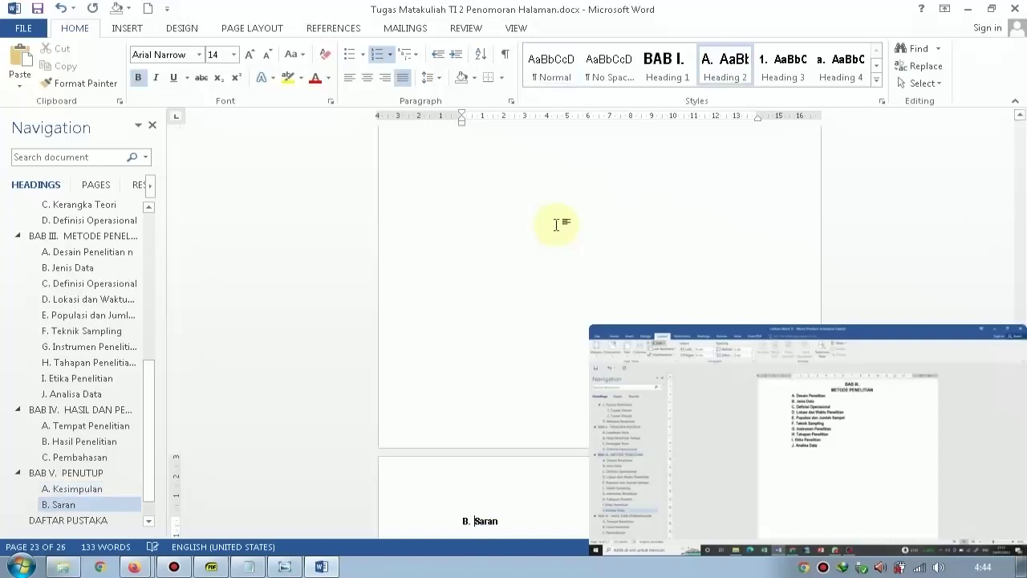
scroll(557, 223, "down", 5)
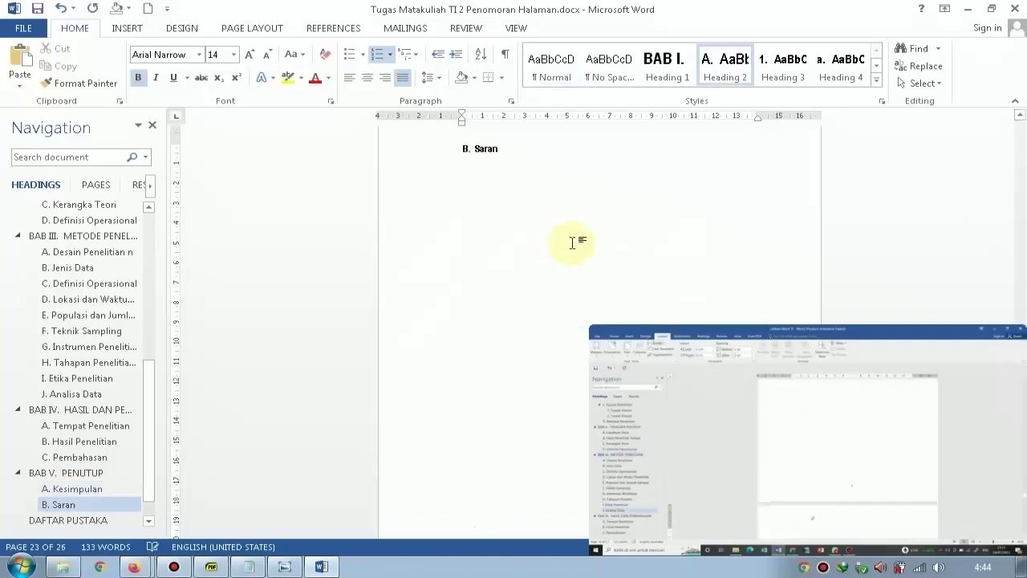
Turn on a different first page for the DAFTAR PUSTAKA section and insert a centred page number at the bottom of its first page.
scroll(615, 213, "down", 8)
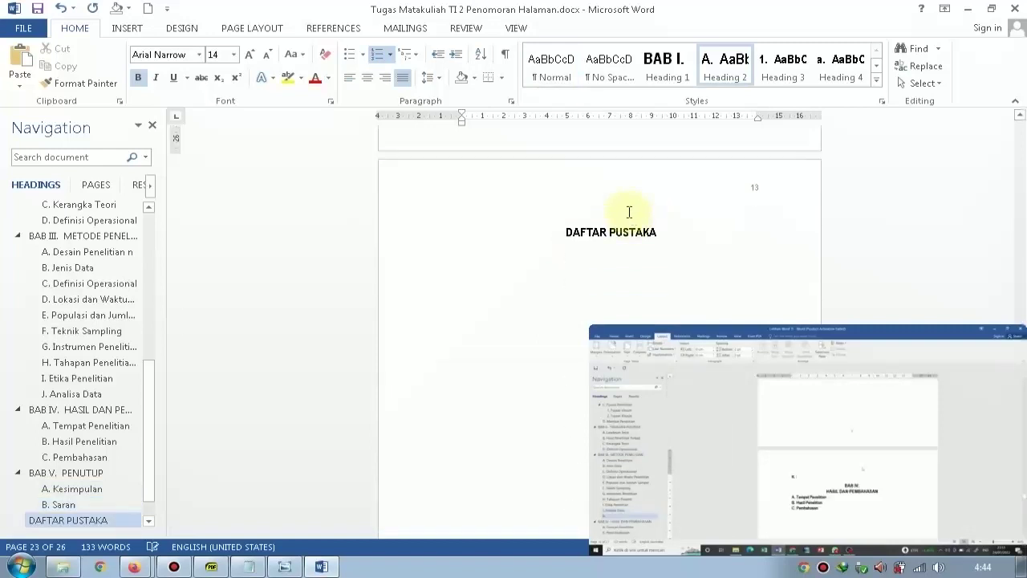
double_click(629, 212)
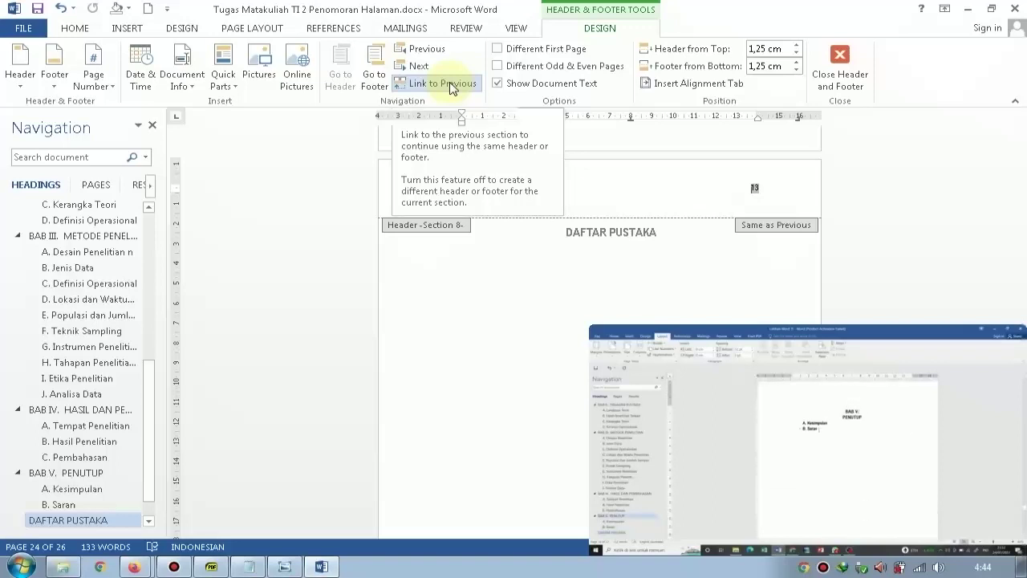
left_click(769, 186)
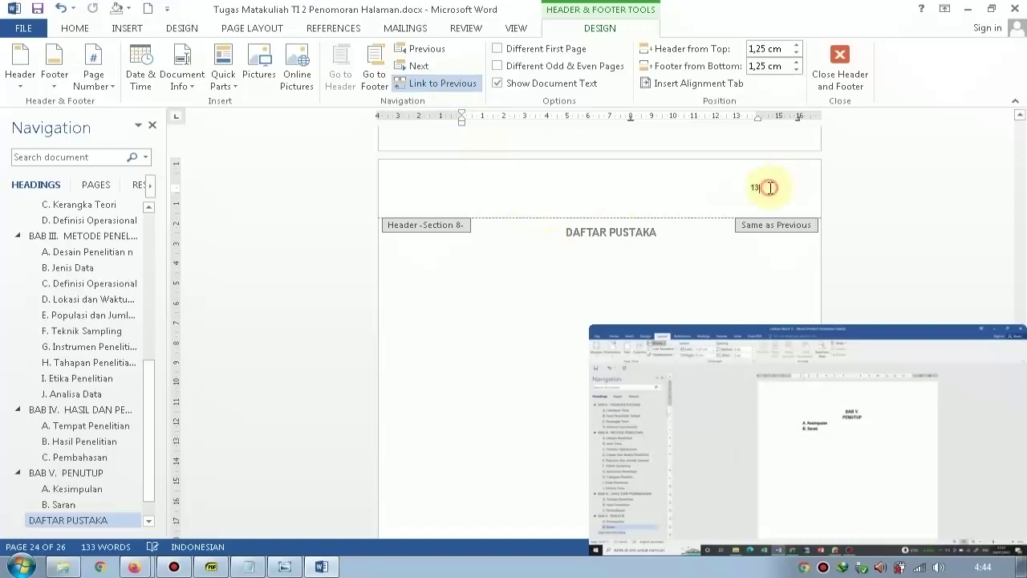
left_click(513, 53)
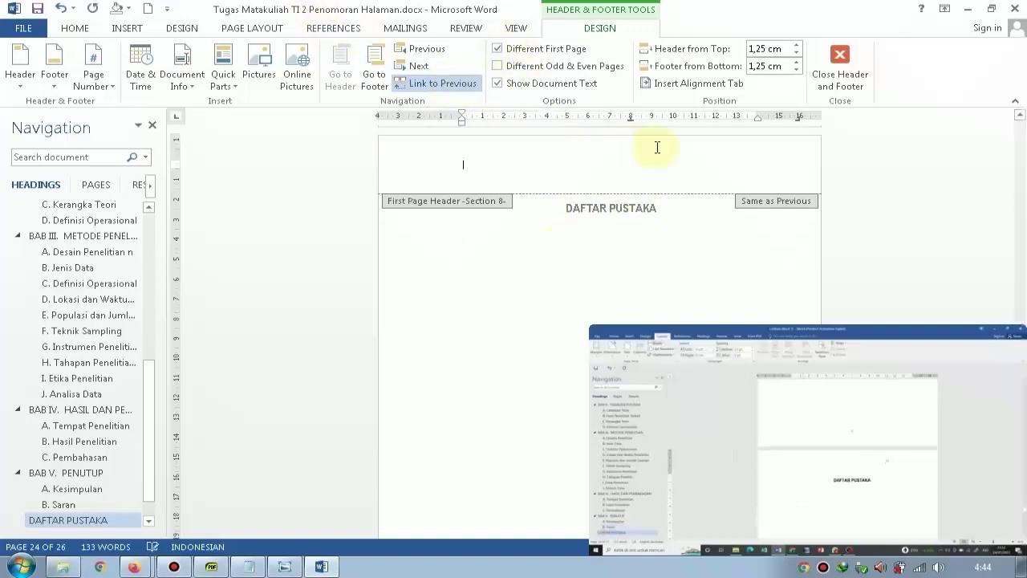
left_click(93, 64)
mouse_move(116, 121)
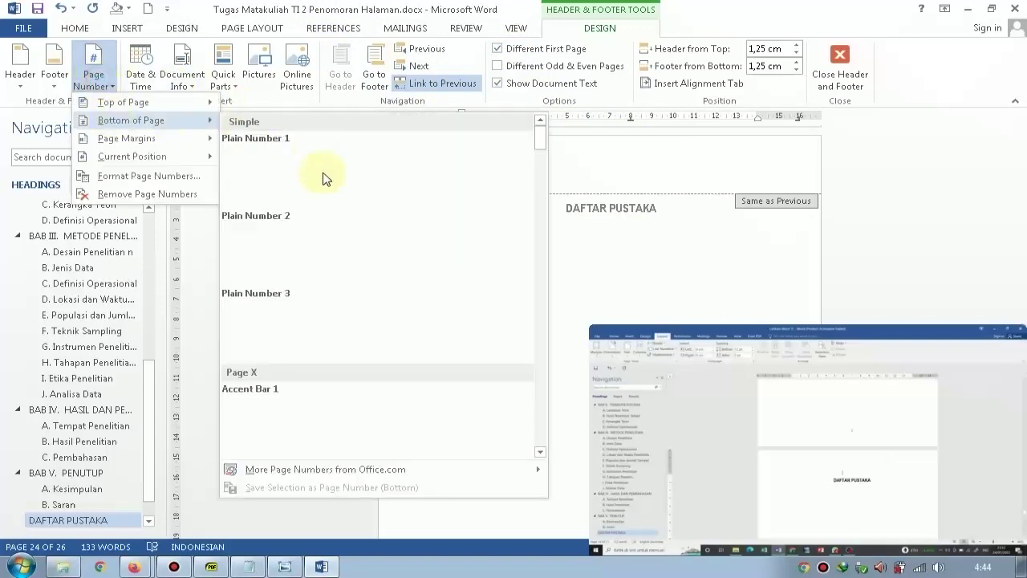
left_click(361, 313)
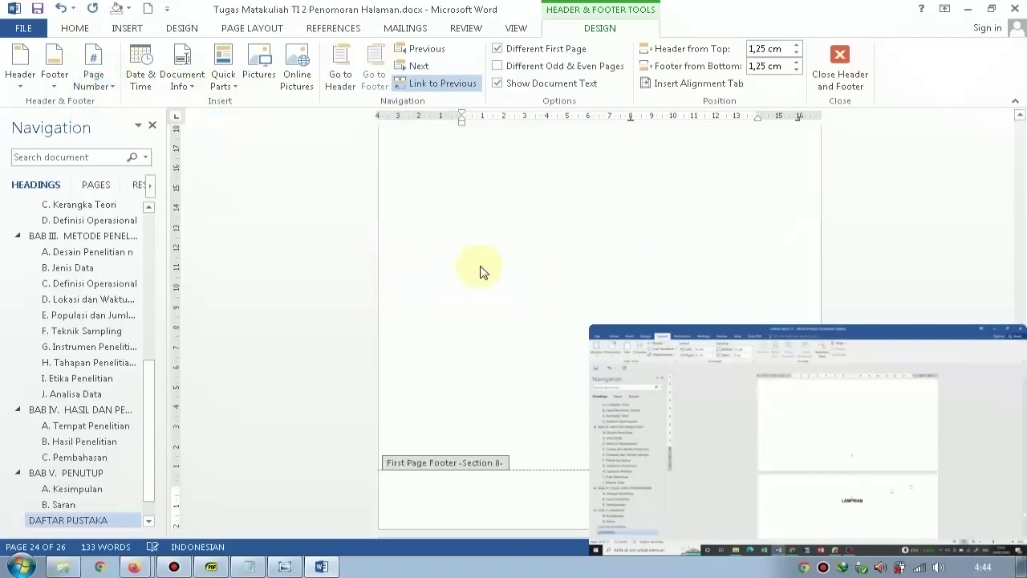
scroll(480, 271, "down", 1)
double_click(487, 230)
Turn off the different first page setting from the LAMPIRAN header and insert the Plain Number 2 page number at the bottom.
scroll(490, 230, "down", 8)
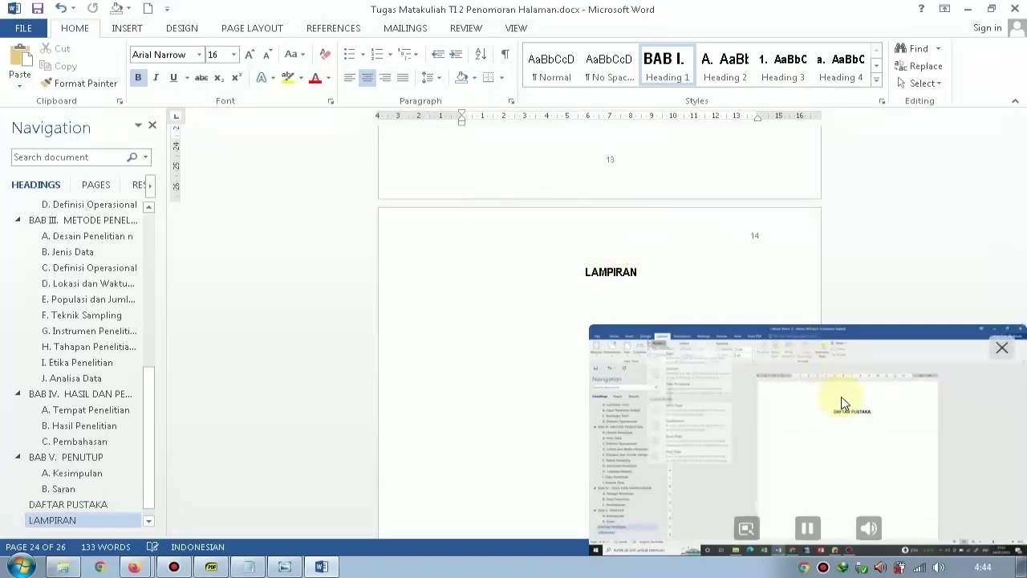
double_click(679, 252)
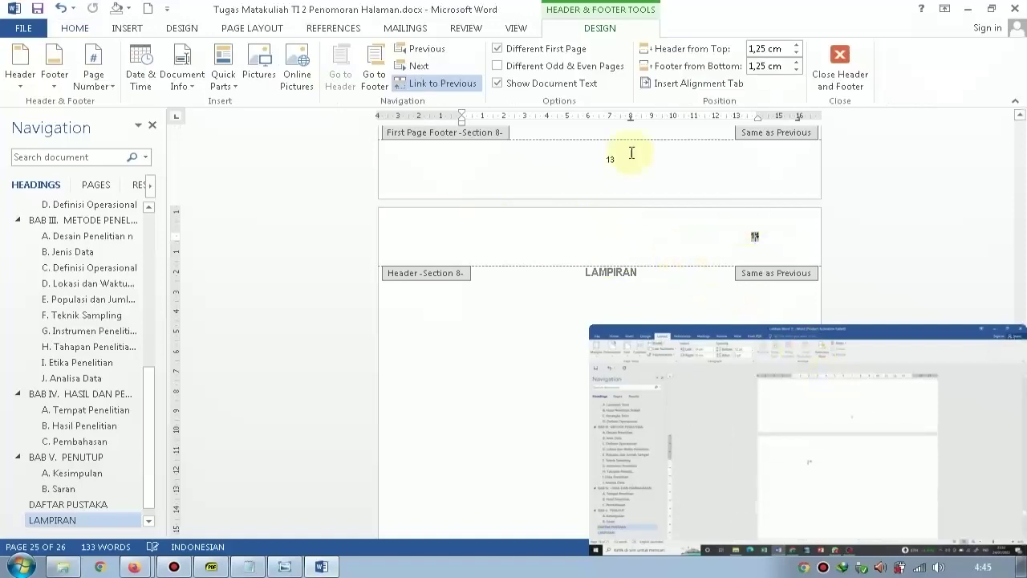
left_click(514, 50)
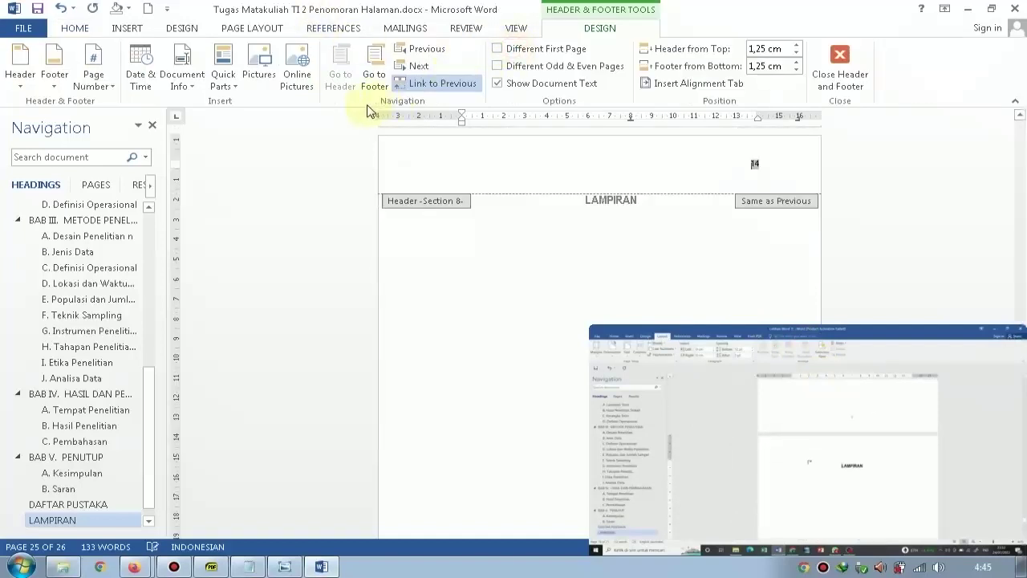
left_click(101, 78)
mouse_move(137, 121)
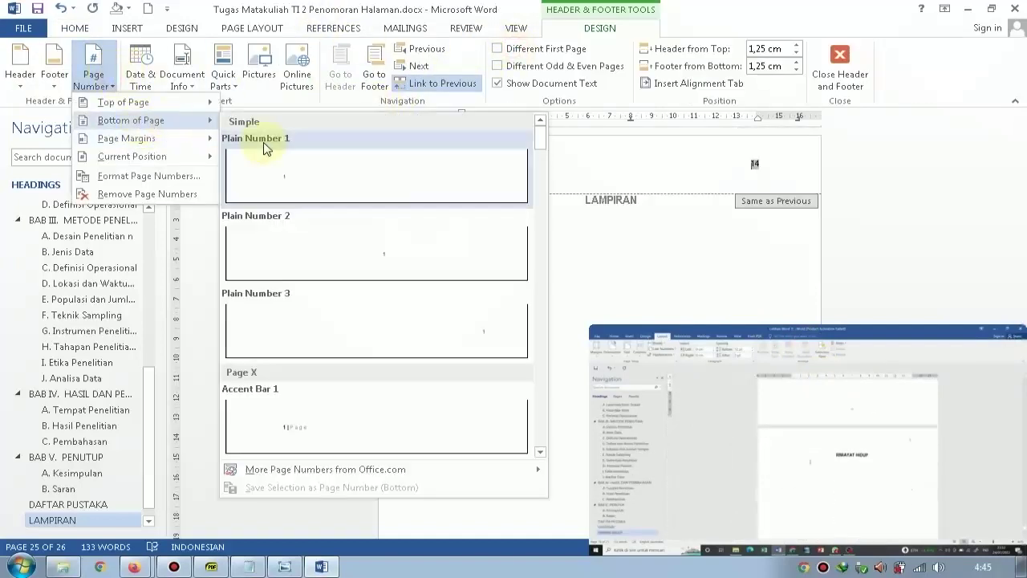
left_click(340, 269)
double_click(543, 250)
scroll(607, 217, "up", 1)
scroll(607, 225, "down", 1)
double_click(614, 229)
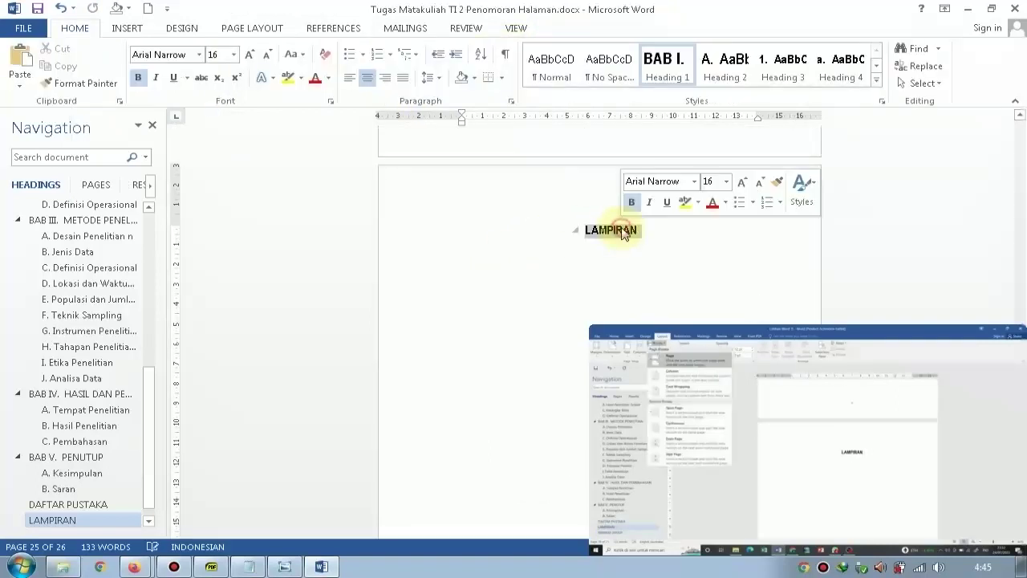
Turn on the different first page setting from the LAMPIRAN header and insert the Plain Number 2 page number at the bottom.
double_click(560, 194)
left_click(512, 49)
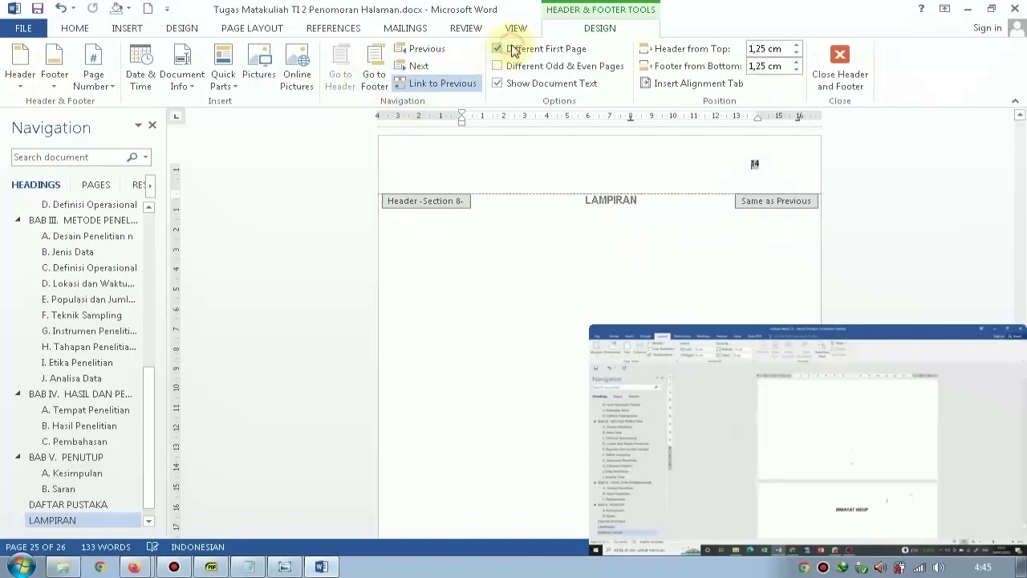
left_click(95, 78)
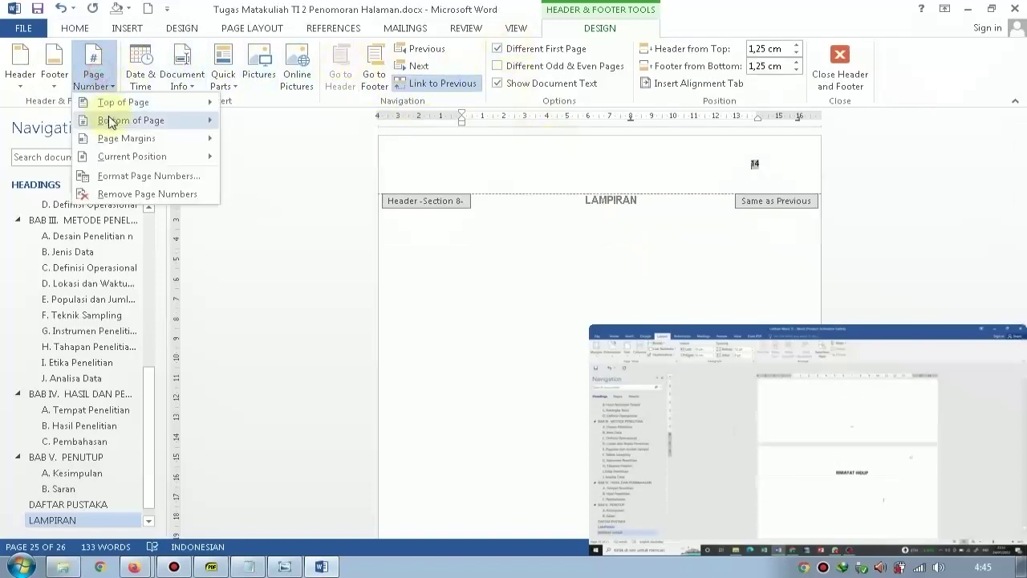
mouse_move(109, 120)
left_click(307, 240)
scroll(571, 227, "down", 5)
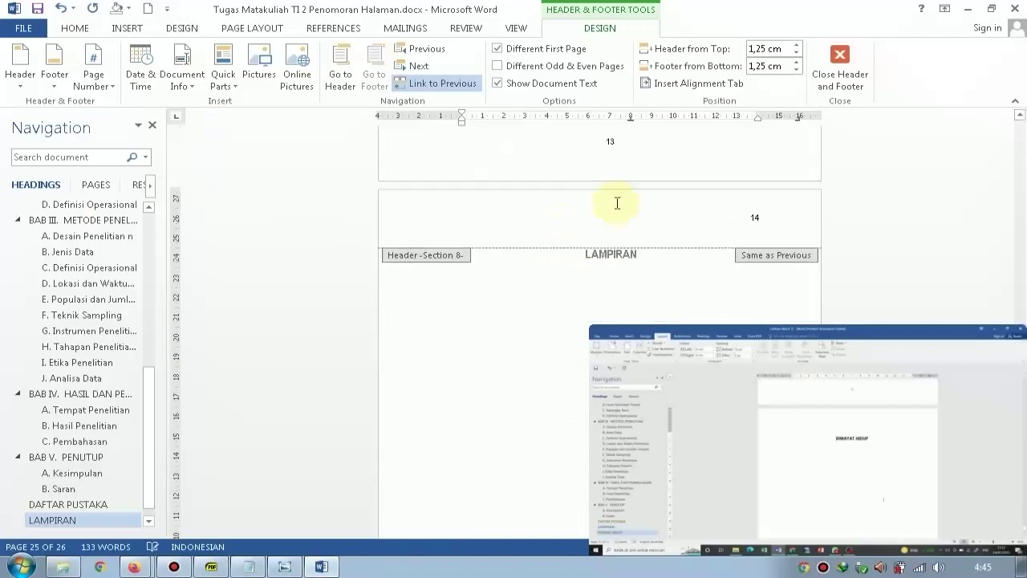
Delete the page number from the LAMPIRAN page's header and return to the body text.
left_click(775, 221)
key("BackSpace")
key("BackSpace")
double_click(564, 304)
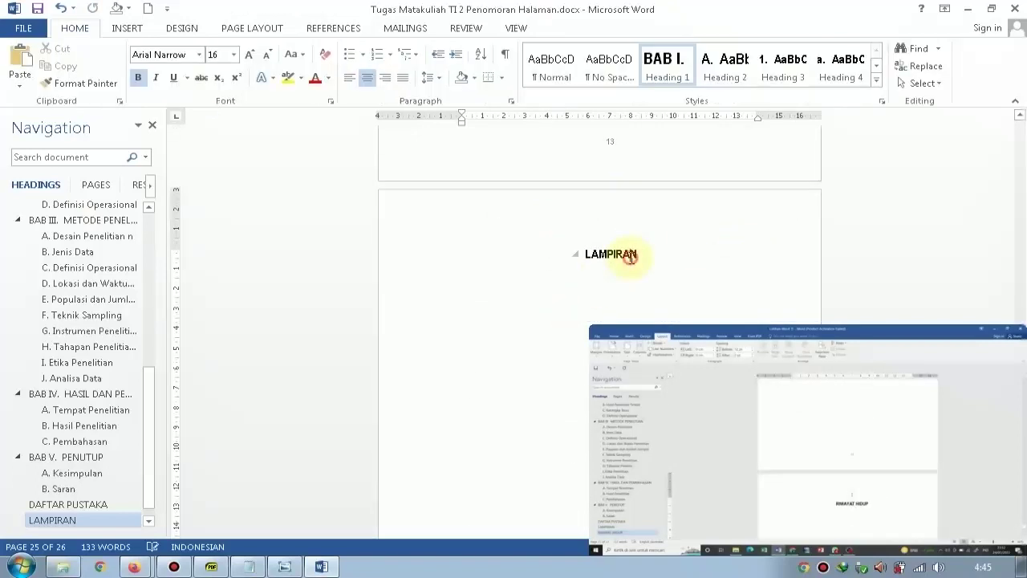
Insert a page break after the LAMPIRAN heading to add a page before RIWAYAT HIDUP.
key("Return")
key("ctrl+Return")
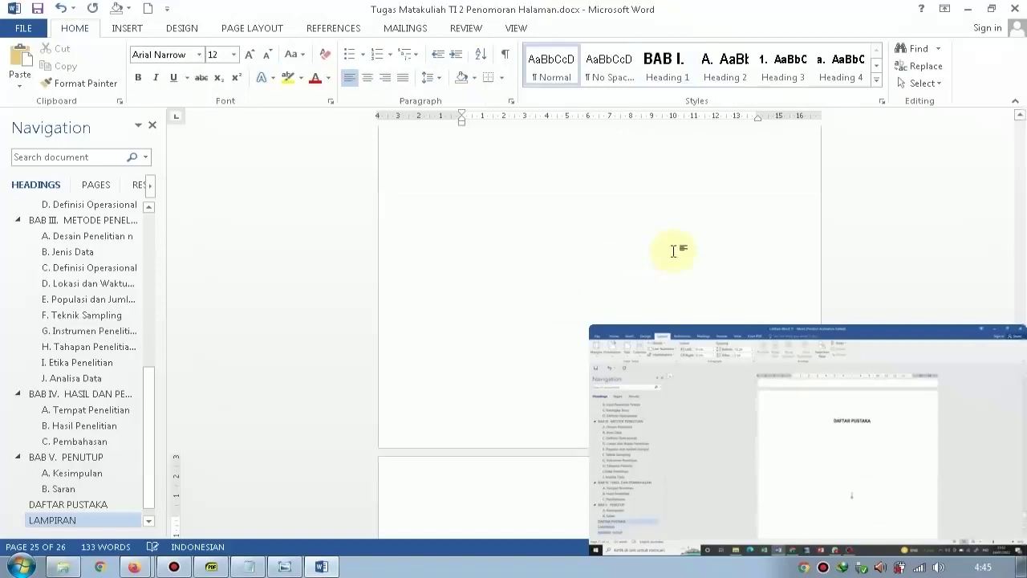
key("BackSpace")
scroll(637, 250, "down", 3)
left_click(626, 300)
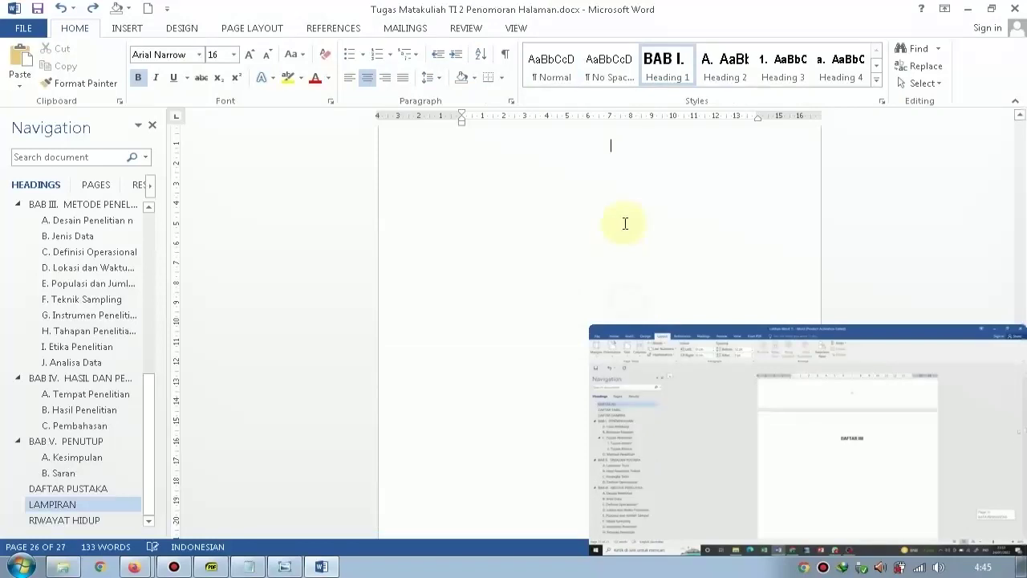
Open the footer of the page after LAMPIRAN and insert the Plain Number 3 page number at the top of the page.
scroll(566, 243, "up", 2)
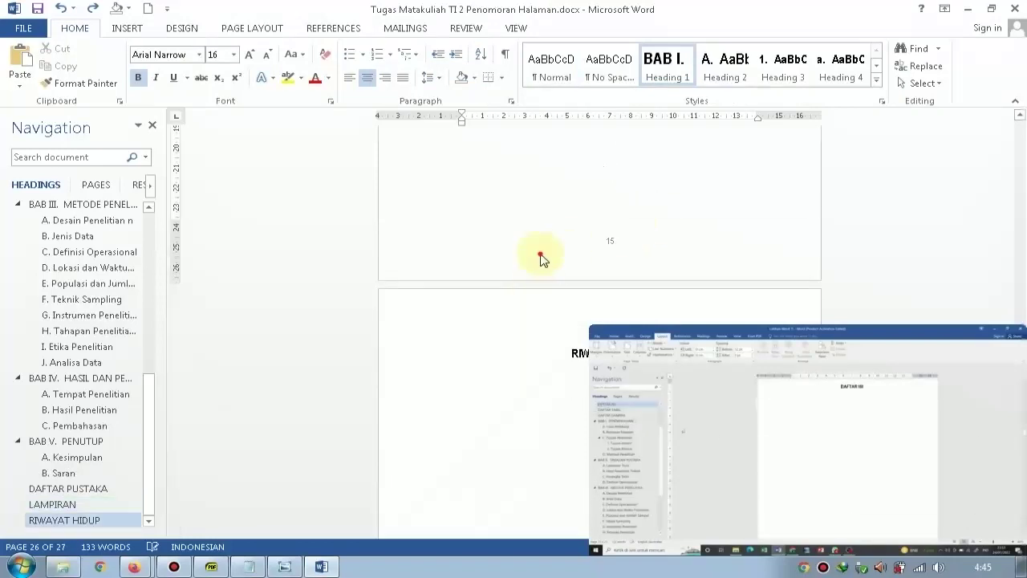
double_click(543, 253)
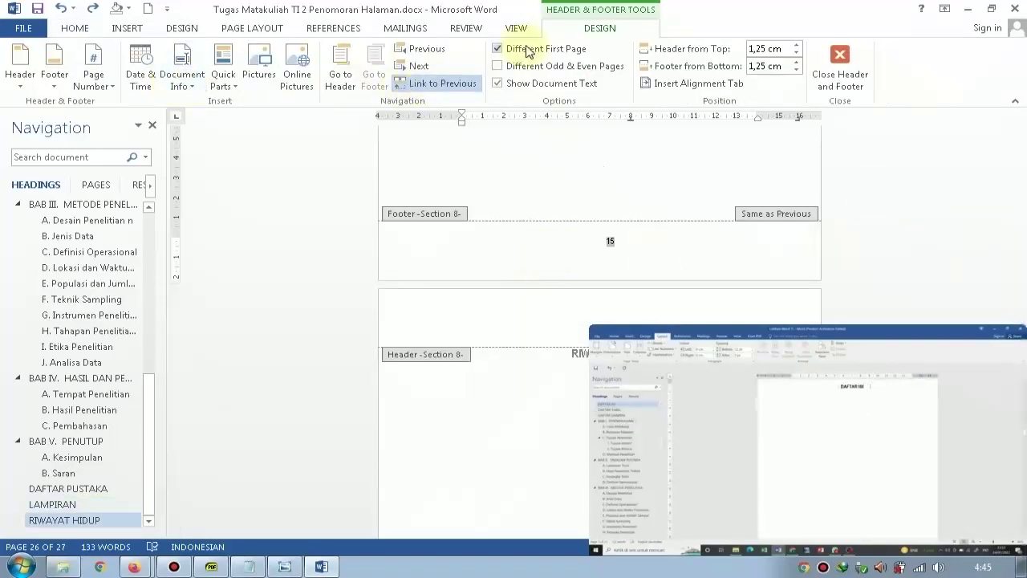
left_click(92, 71)
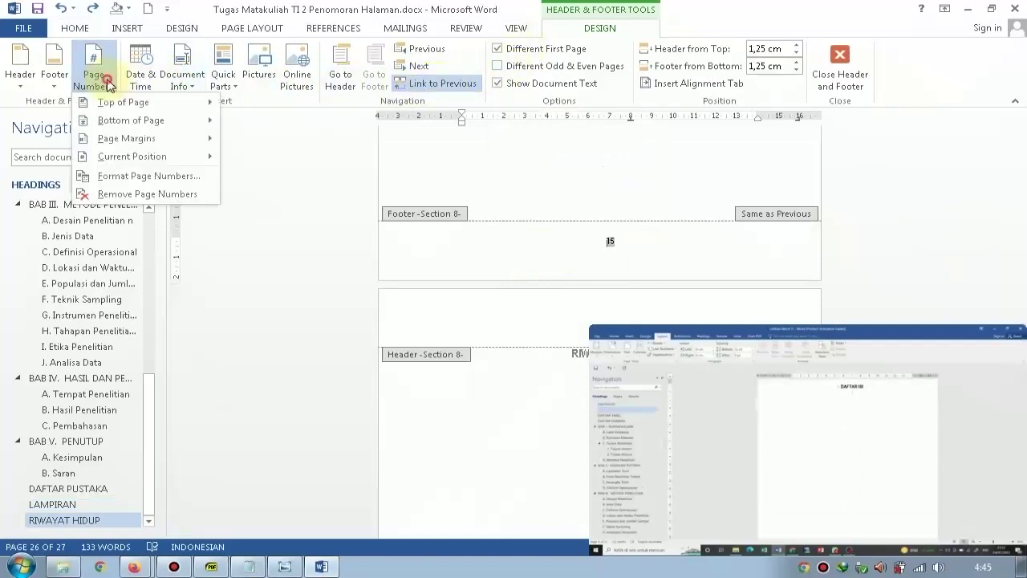
mouse_move(108, 103)
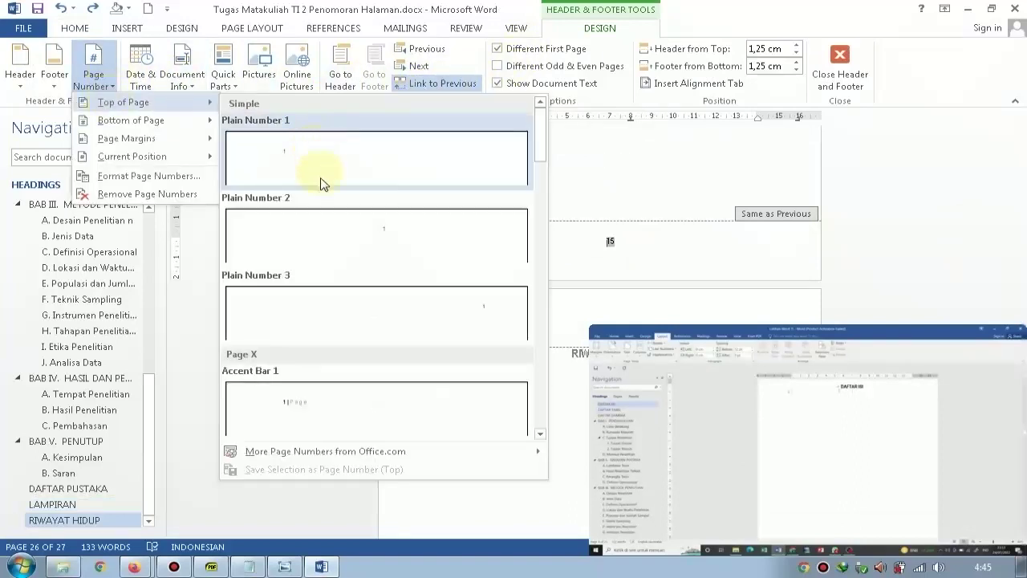
left_click(321, 300)
scroll(772, 229, "down", 10)
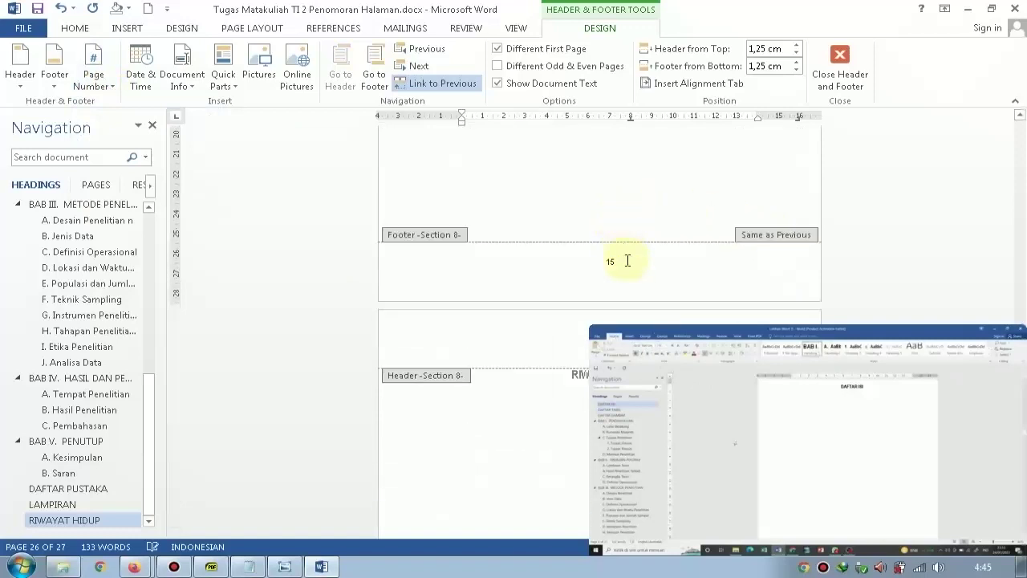
Try to insert the Plain Number 3 page number for the page after LAMPIRAN and turn off the different first page setting.
left_click(93, 76)
mouse_move(108, 102)
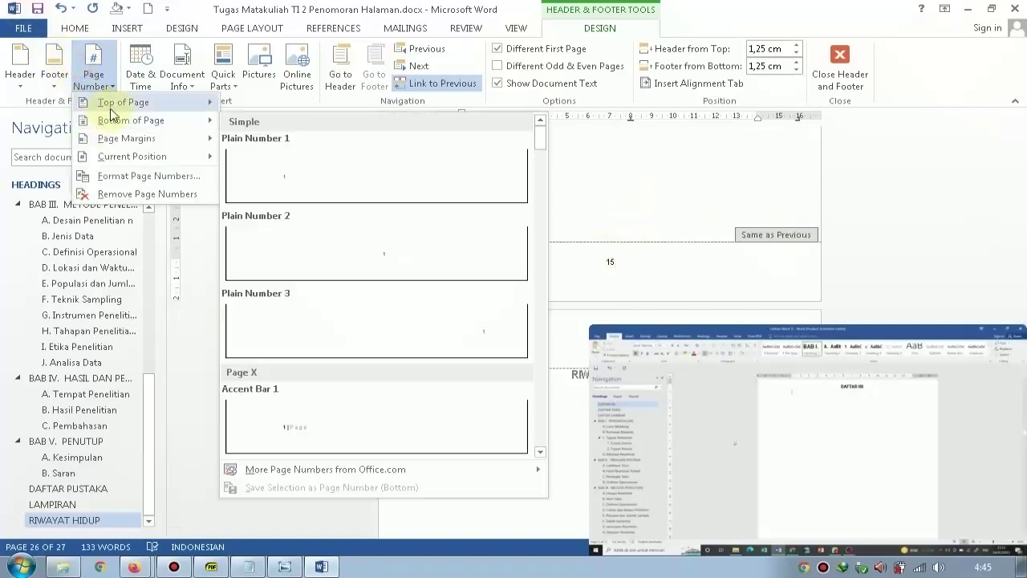
left_click(346, 332)
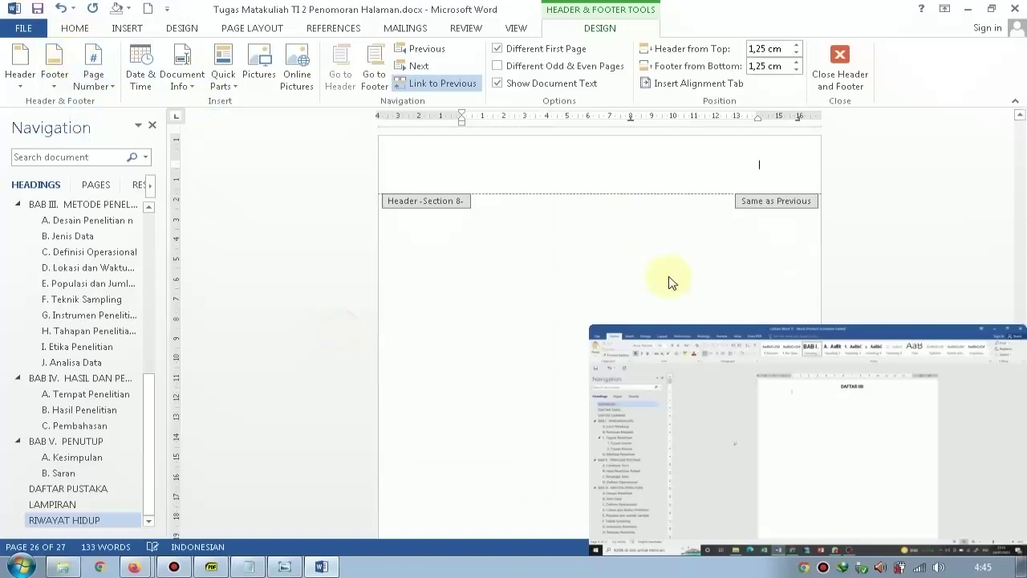
left_click(503, 49)
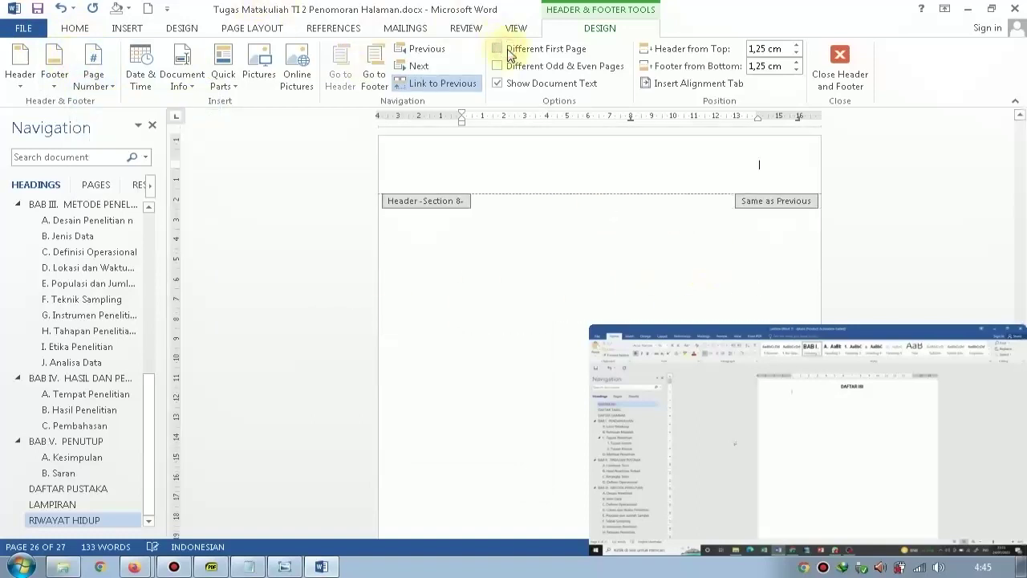
Insert the Plain Number 3 page number at the top of the page after LAMPIRAN.
scroll(754, 209, "up", 3)
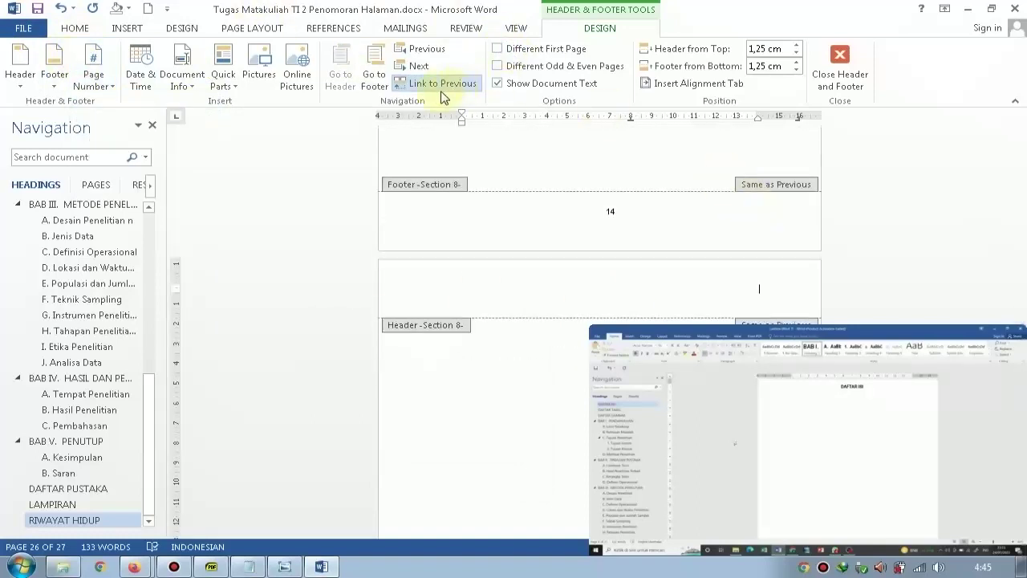
scroll(647, 207, "up", 15)
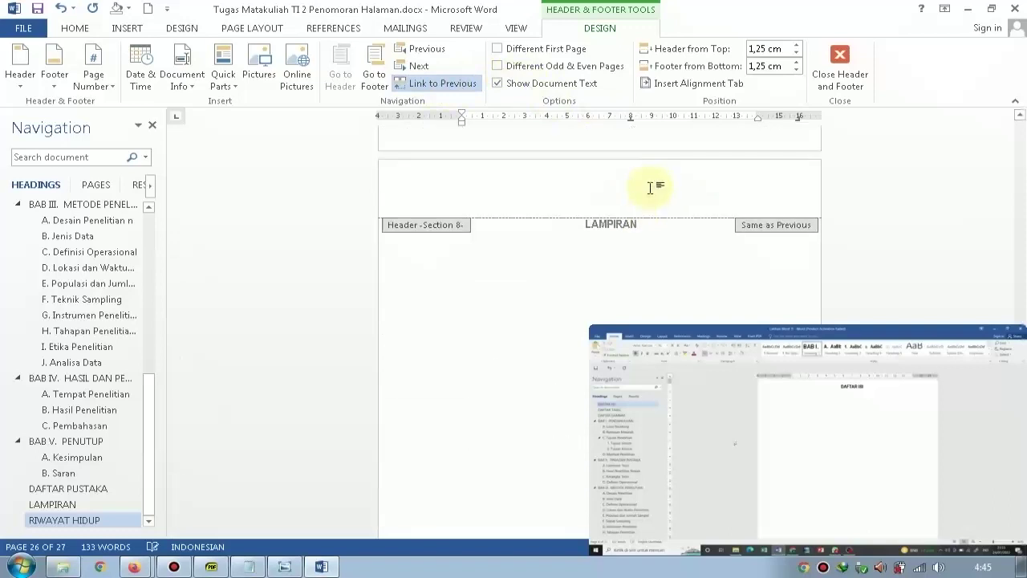
scroll(578, 184, "down", 8)
left_click(93, 74)
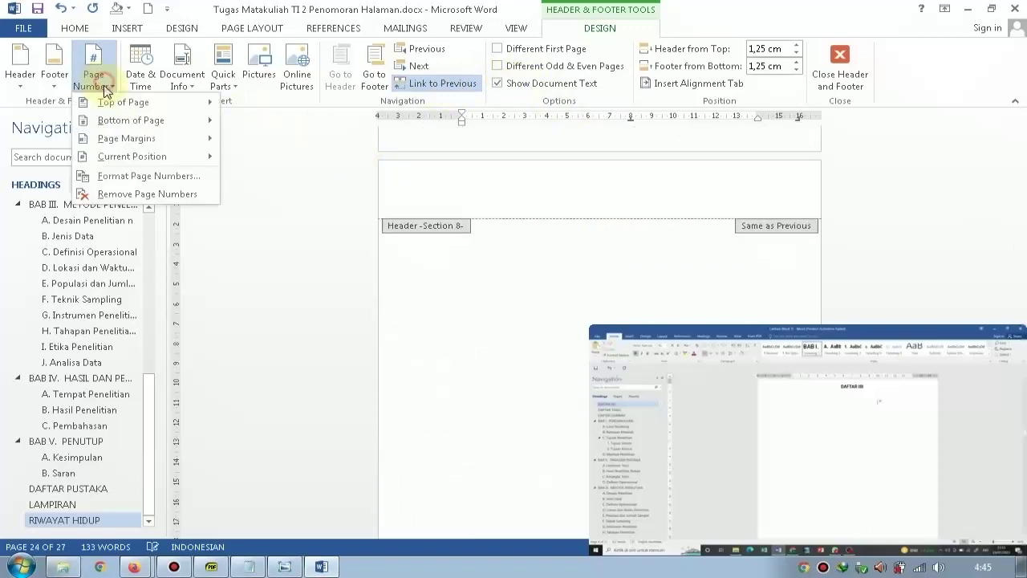
mouse_move(106, 102)
left_click(345, 289)
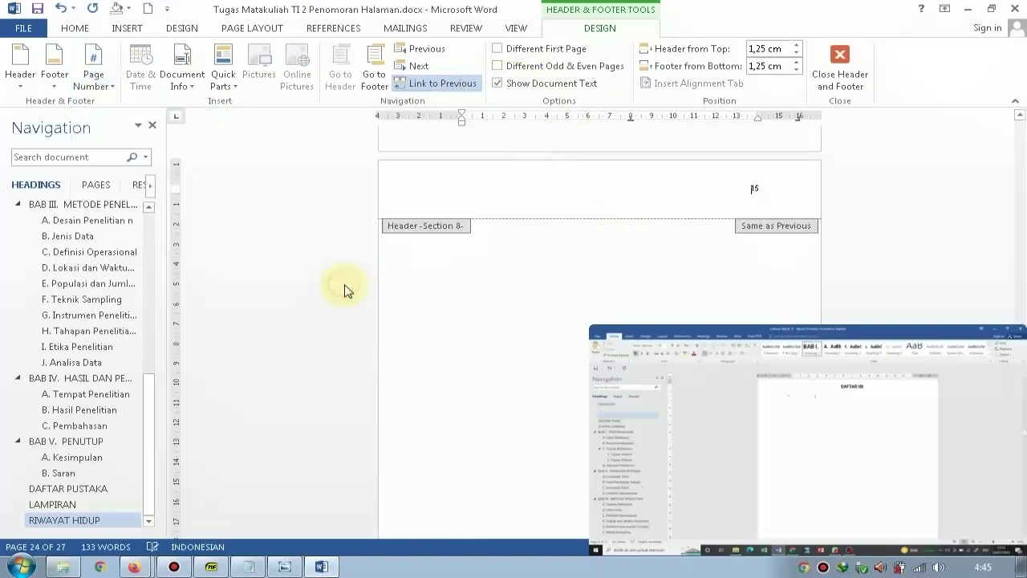
Turn on the different first page setting from the LAMPIRAN page's header.
scroll(554, 248, "down", 6)
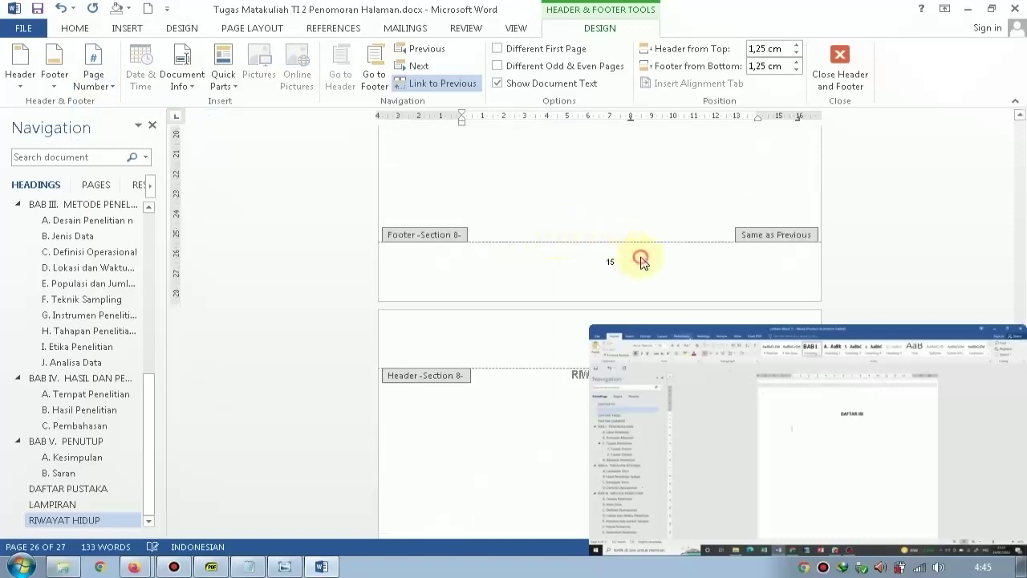
scroll(642, 257, "up", 10)
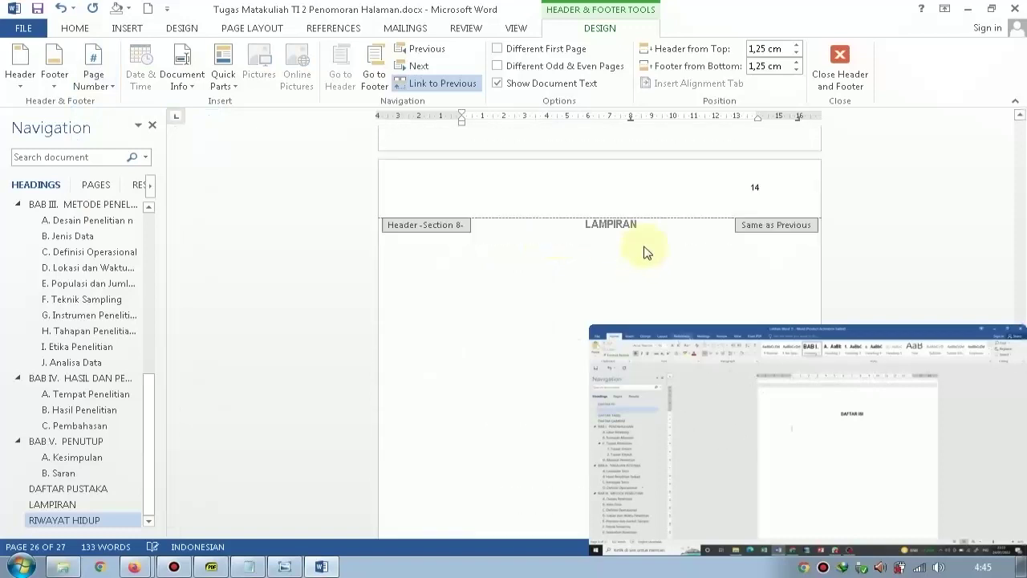
left_click(680, 206)
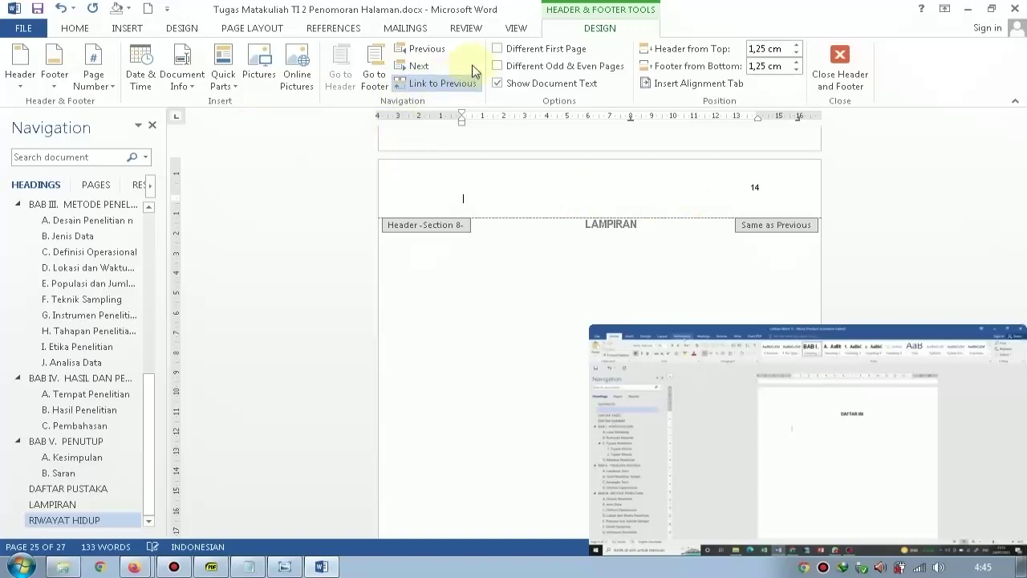
left_click(498, 48)
scroll(609, 256, "down", 8)
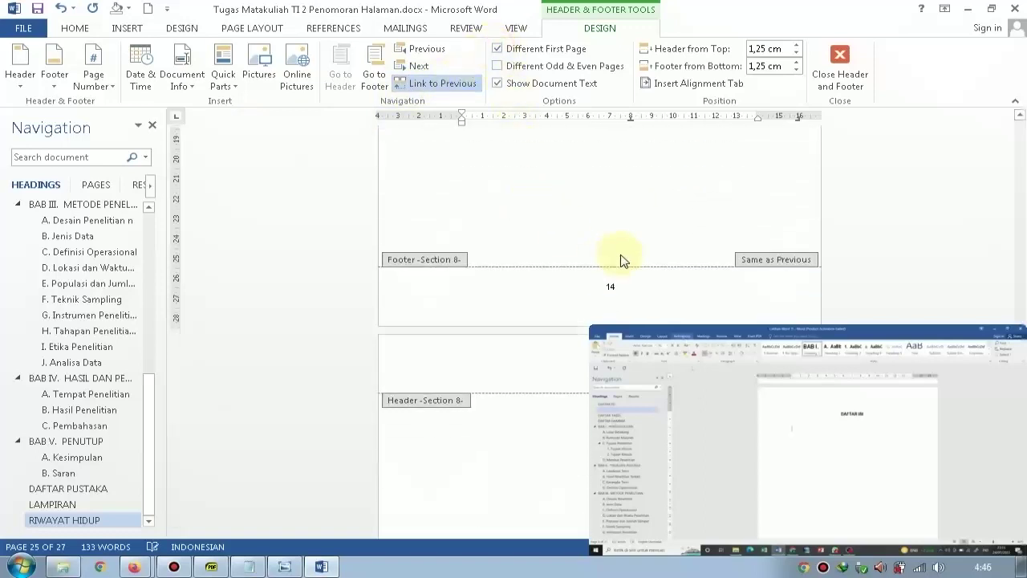
scroll(650, 230, "up", 3)
scroll(765, 200, "down", 6)
Remove the page number from the LAMPIRAN page's header and return to the body text.
left_click(779, 187)
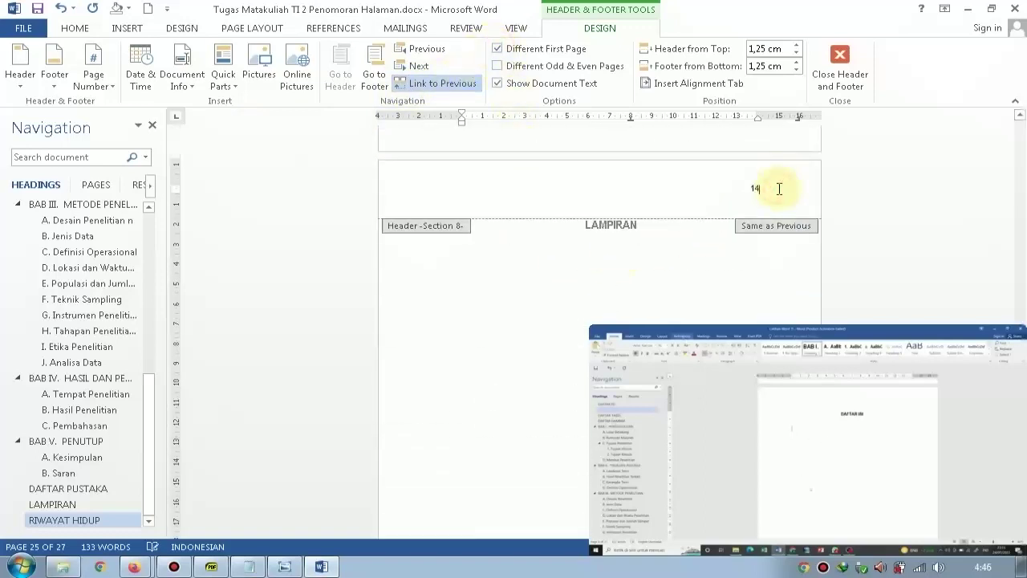
scroll(722, 245, "down", 2)
scroll(722, 245, "up", 4)
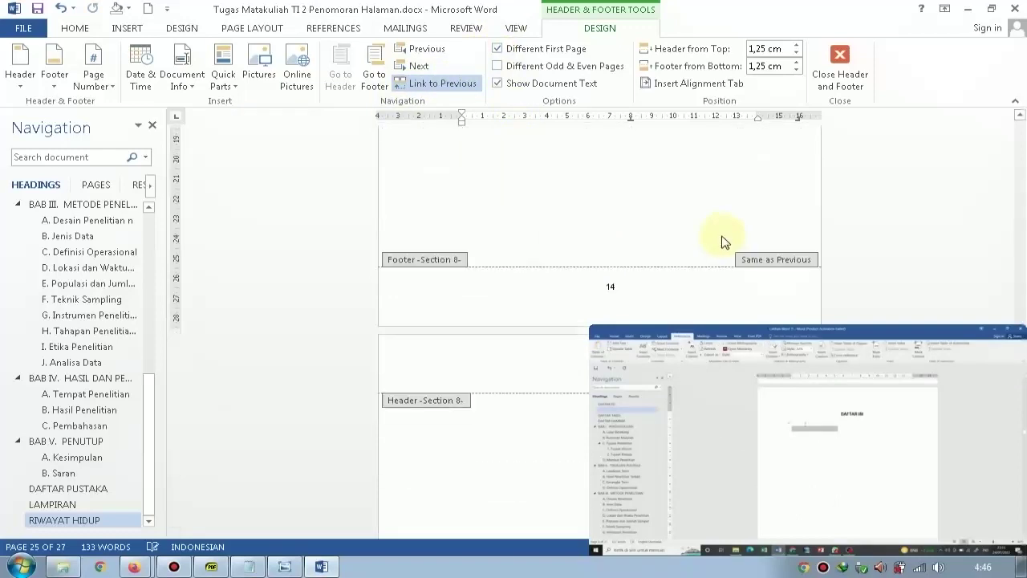
scroll(718, 240, "down", 5)
double_click(718, 241)
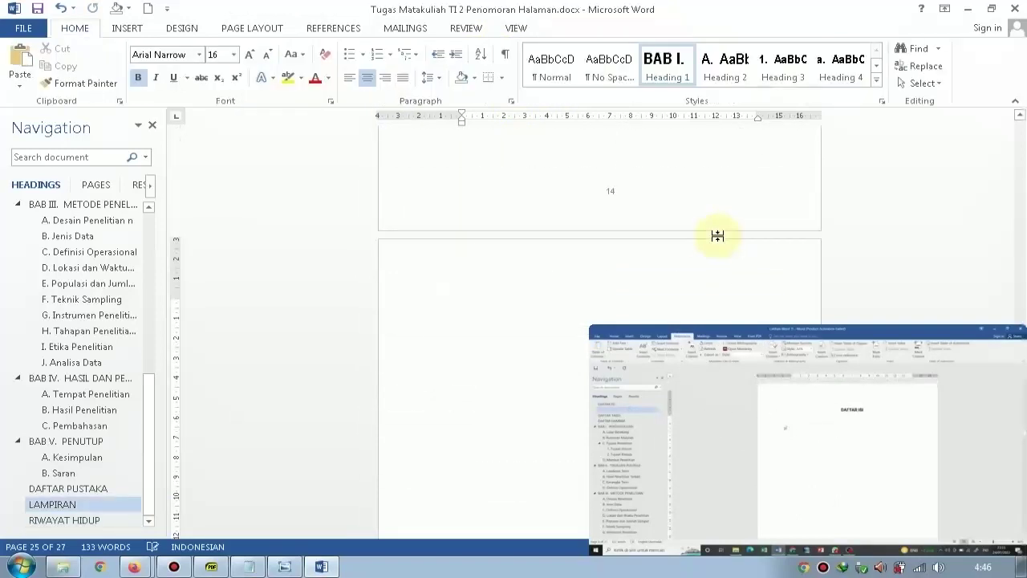
Reopen the header and footer area, delete the page number from the footer of the page after LAMPIRAN, and close the area.
double_click(710, 271)
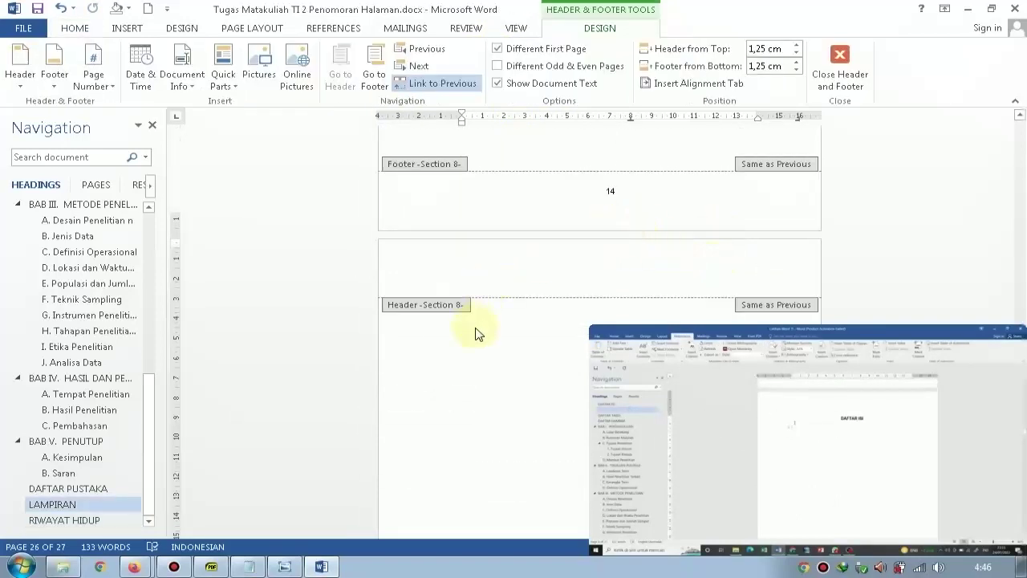
scroll(482, 329, "up", 3)
scroll(525, 297, "down", 3)
double_click(547, 287)
left_click(677, 277)
double_click(640, 269)
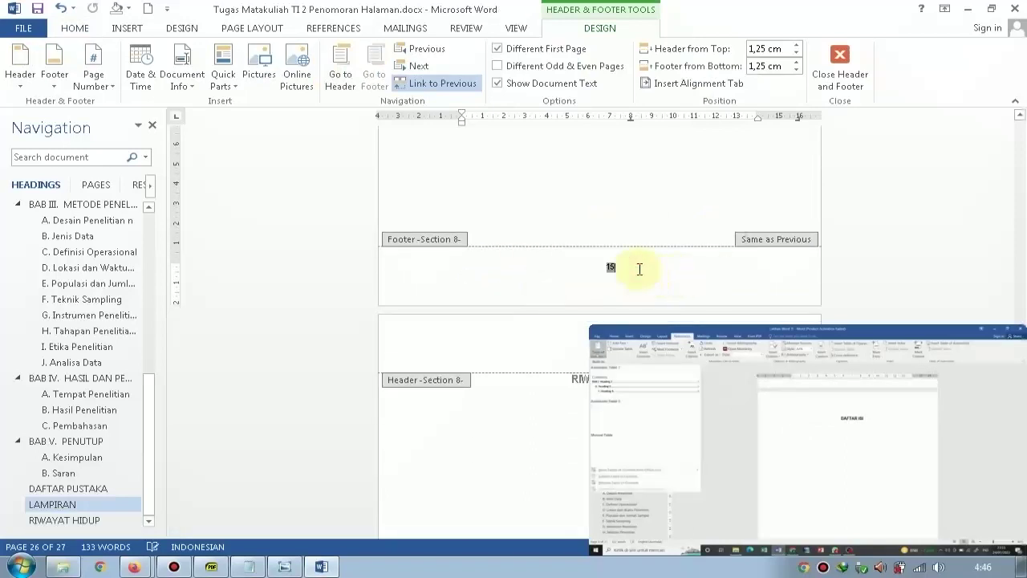
double_click(634, 225)
scroll(667, 223, "up", 2)
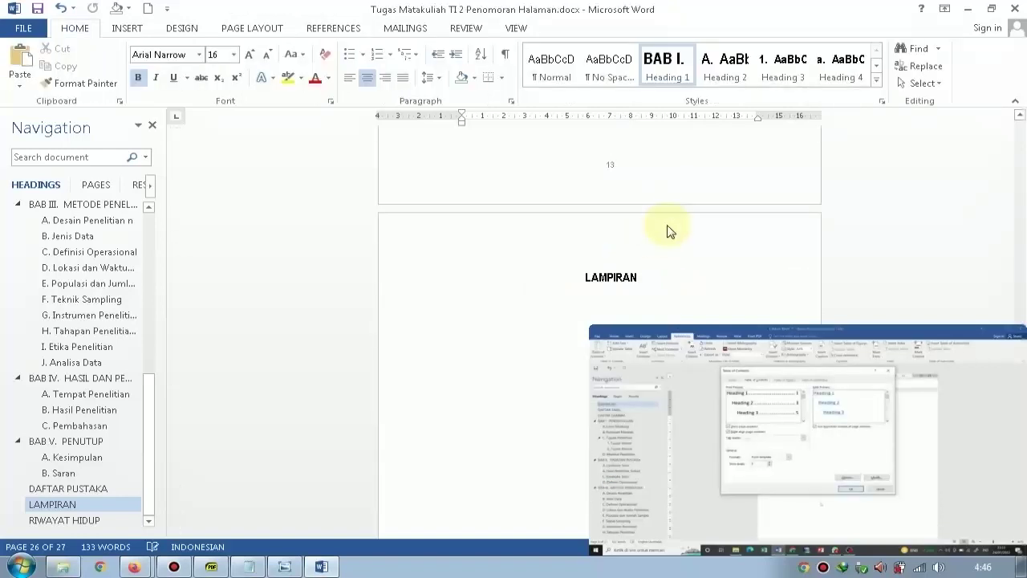
Turn off the different first page setting for the LAMPIRAN section and add the Plain Number 3 page number at the top of the page.
double_click(659, 235)
scroll(659, 235, "up", 2)
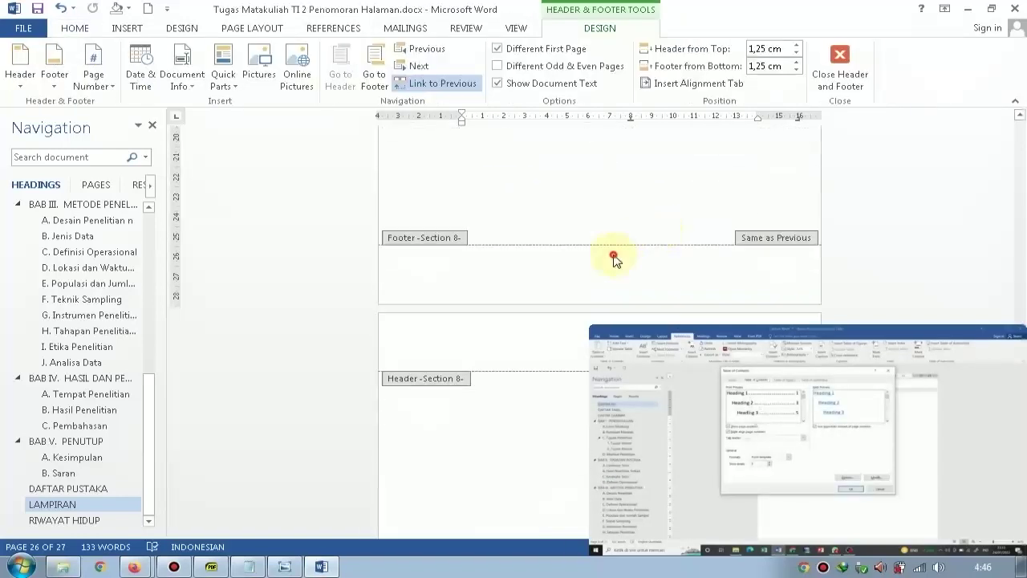
left_click(95, 80)
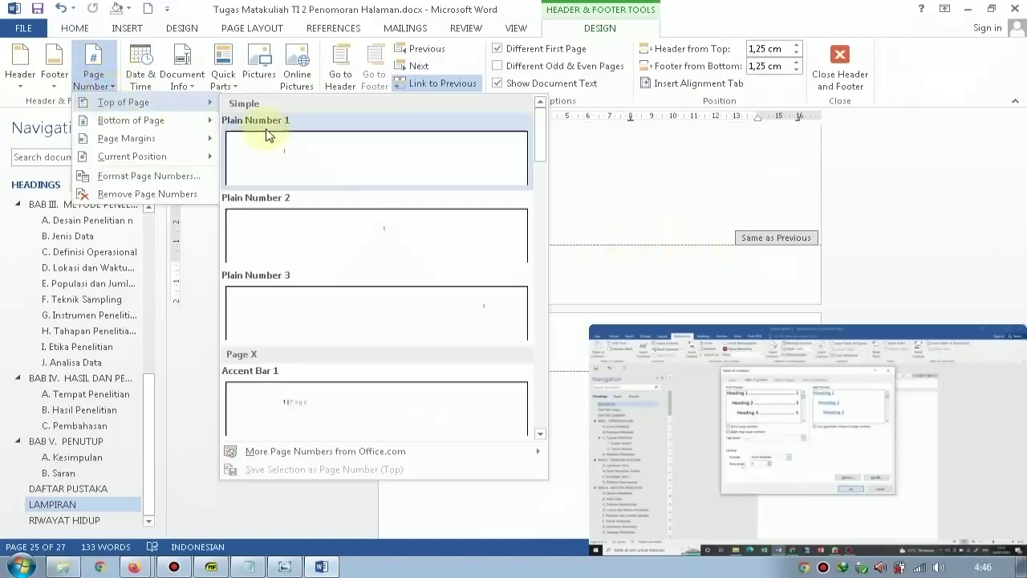
left_click(546, 48)
left_click(94, 70)
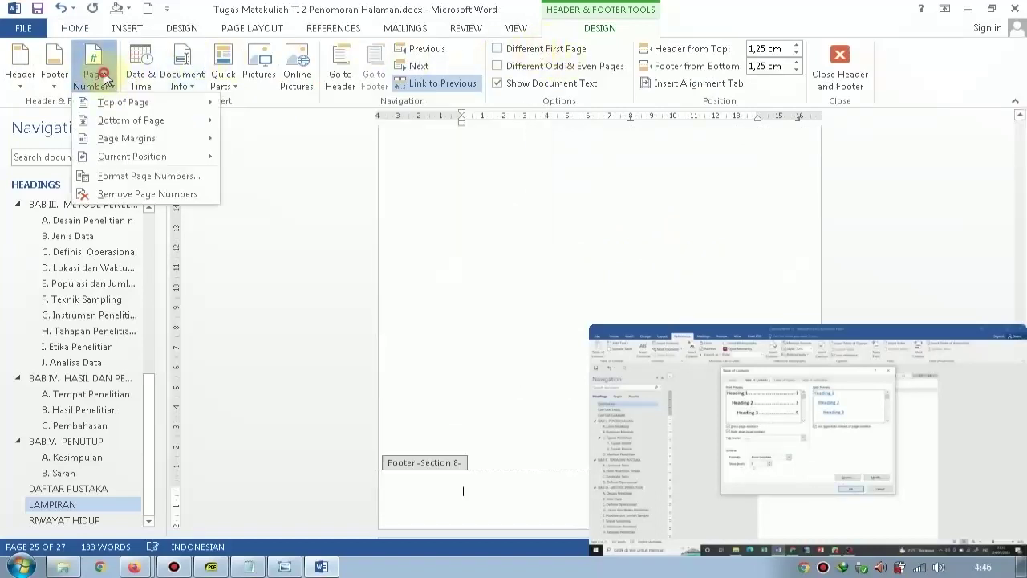
mouse_move(113, 102)
left_click(297, 288)
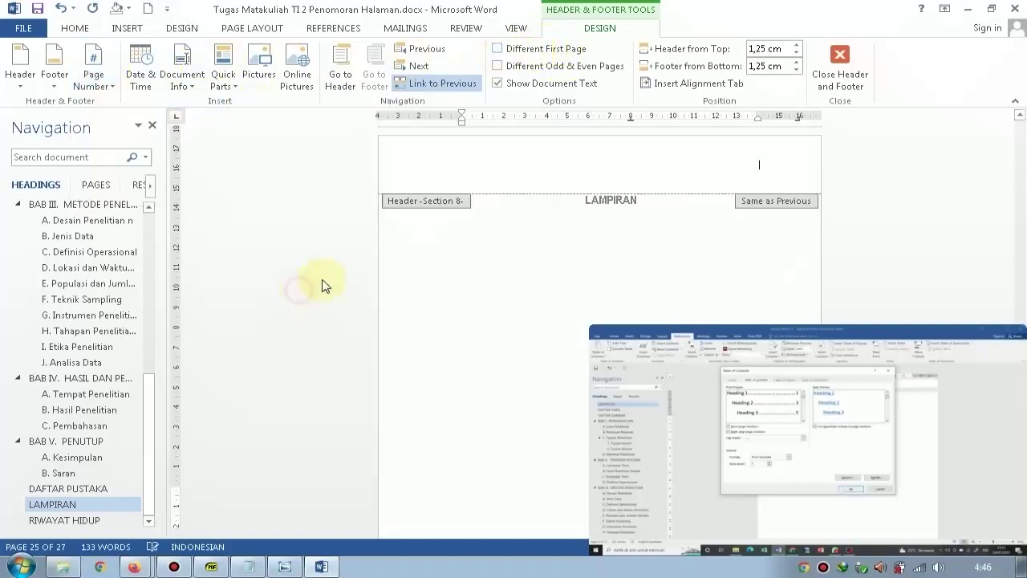
Insert the Plain Number 3 page number at the top from the header of the page following LAMPIRAN.
scroll(634, 173, "down", 6)
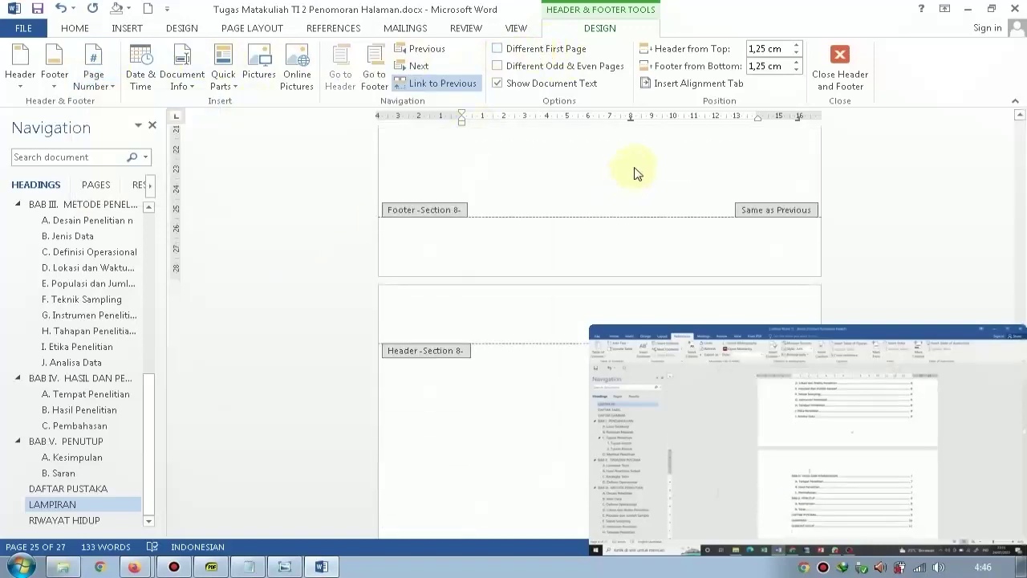
scroll(634, 172, "up", 3)
scroll(516, 169, "down", 5)
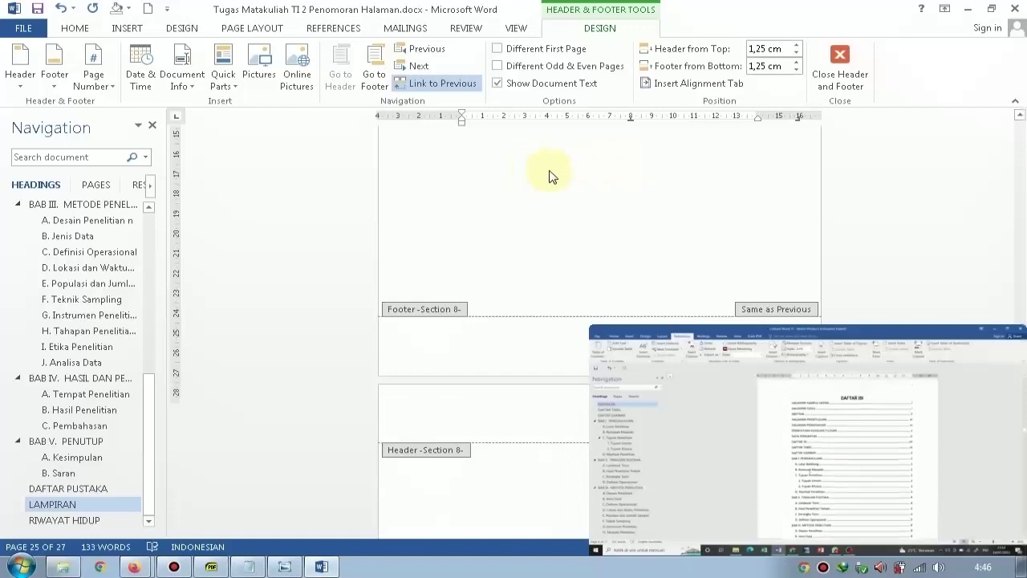
scroll(565, 171, "up", 1)
scroll(574, 180, "up", 4)
scroll(579, 184, "down", 4)
left_click(573, 218)
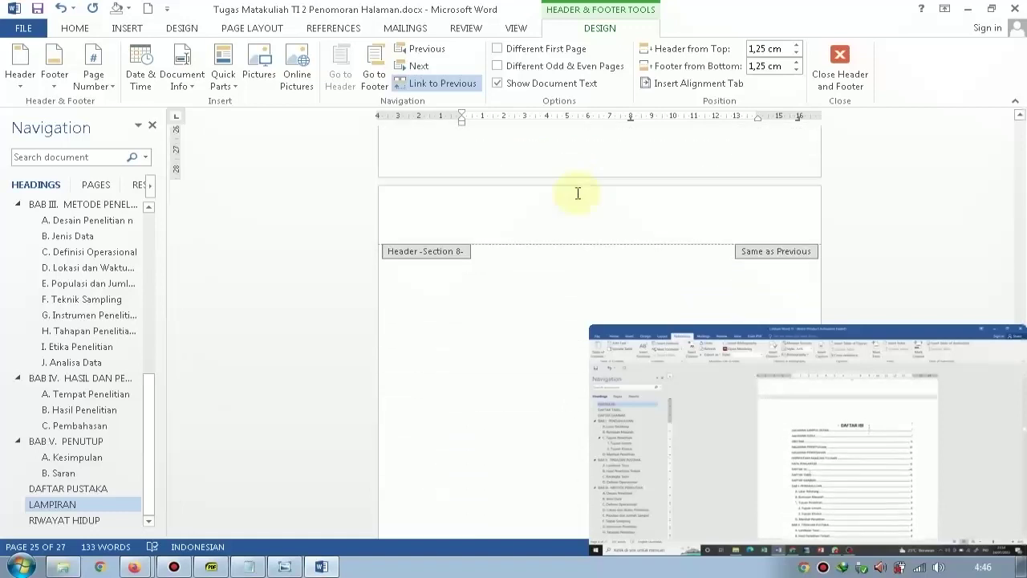
left_click(93, 65)
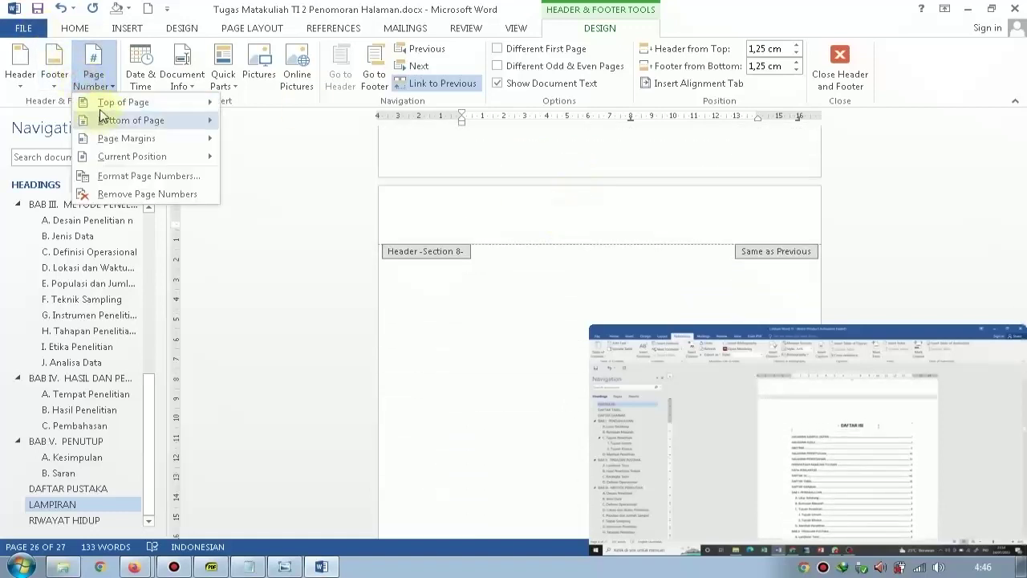
mouse_move(118, 107)
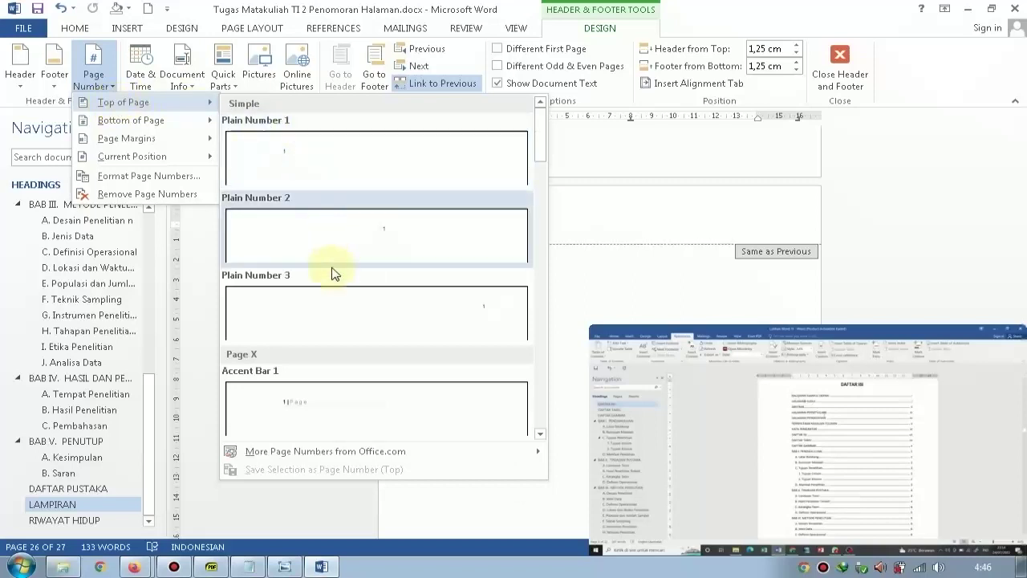
left_click(337, 297)
Select the page number in the LAMPIRAN page's header and turn on the different first page setting.
scroll(634, 249, "up", 10)
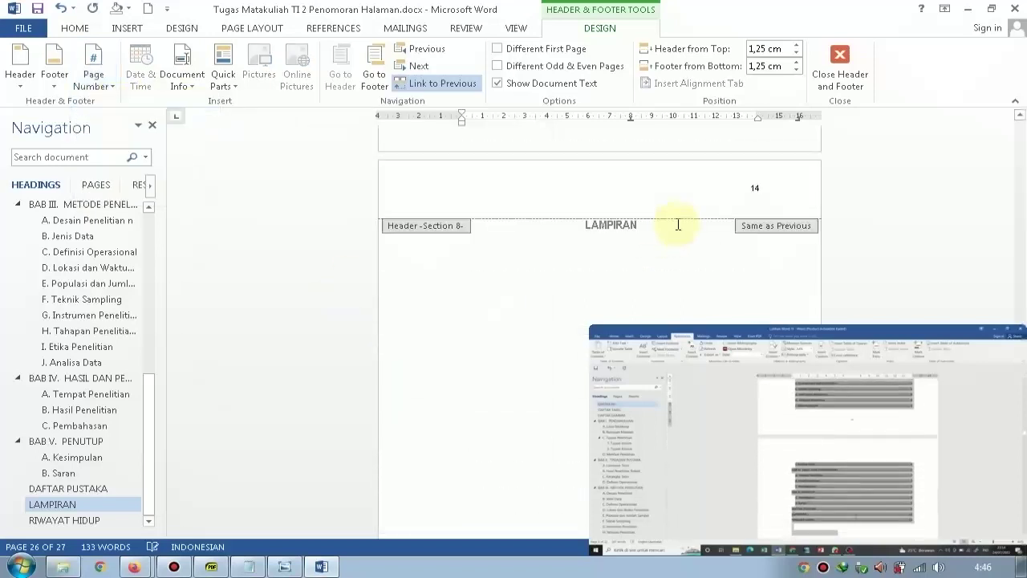
double_click(754, 238)
left_click(530, 49)
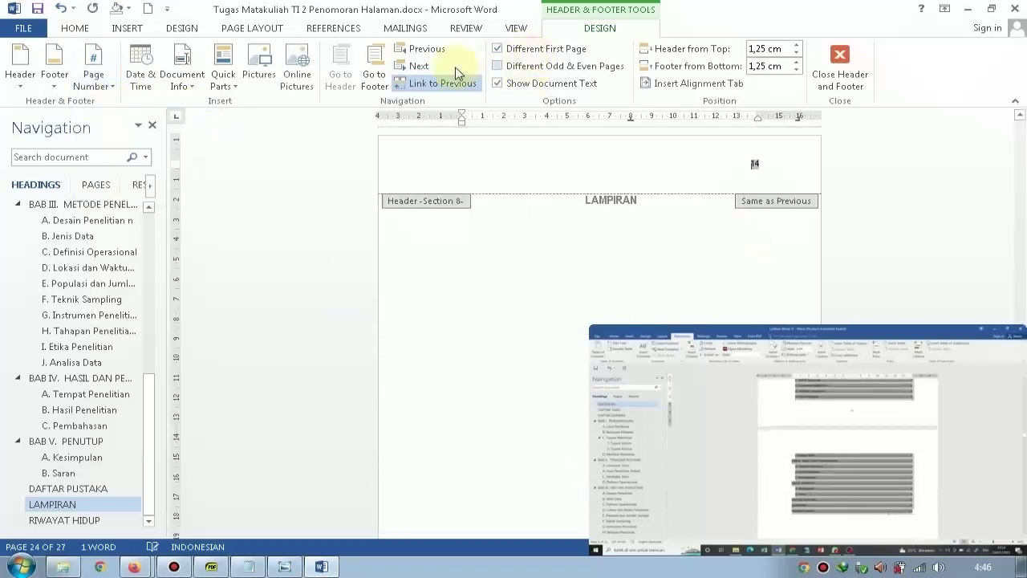
Examine the page numbers in the headers and footers of the LAMPIRAN page and its neighbouring pages.
scroll(738, 176, "down", 12)
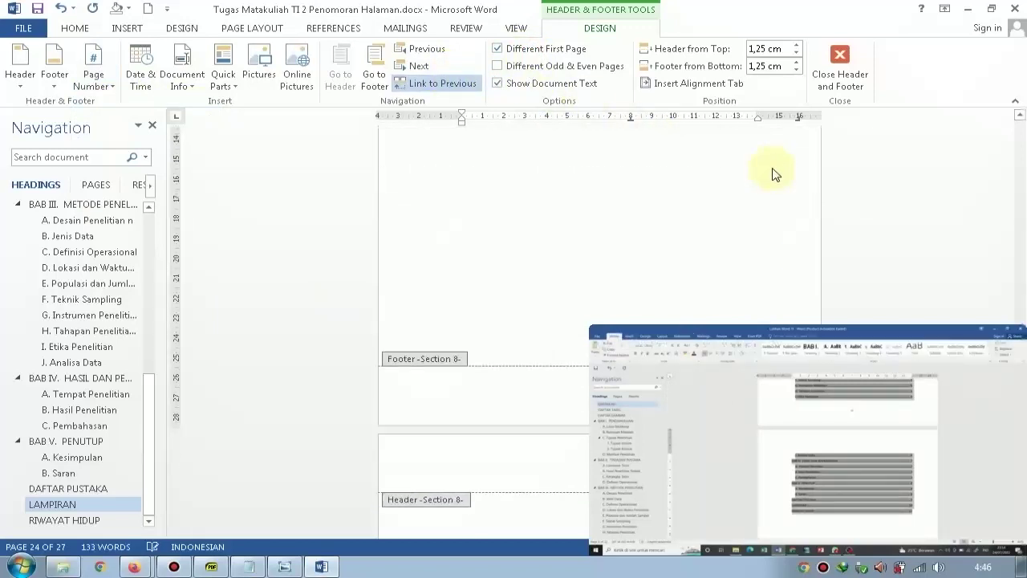
scroll(741, 202, "down", 10)
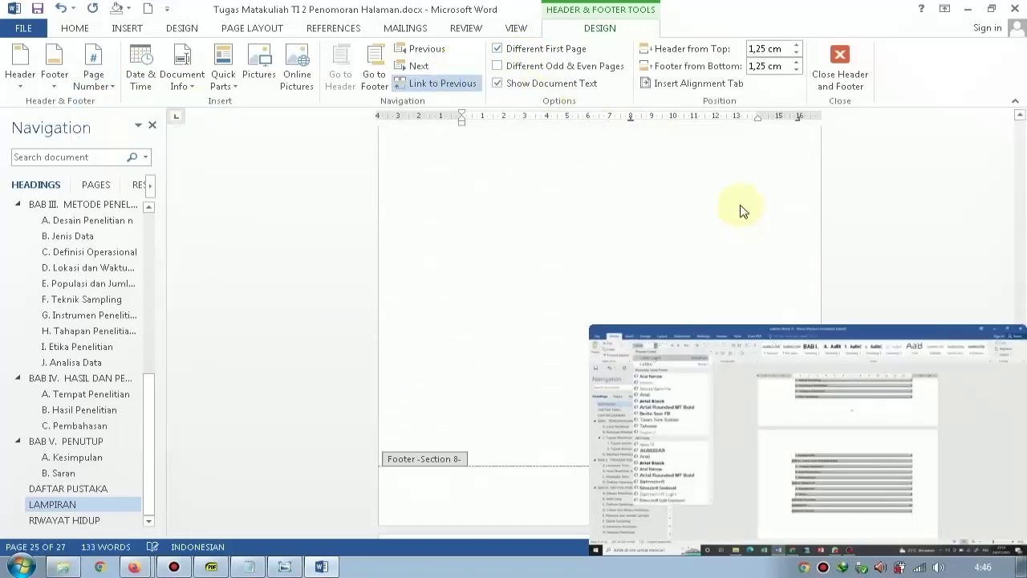
scroll(745, 201, "up", 10)
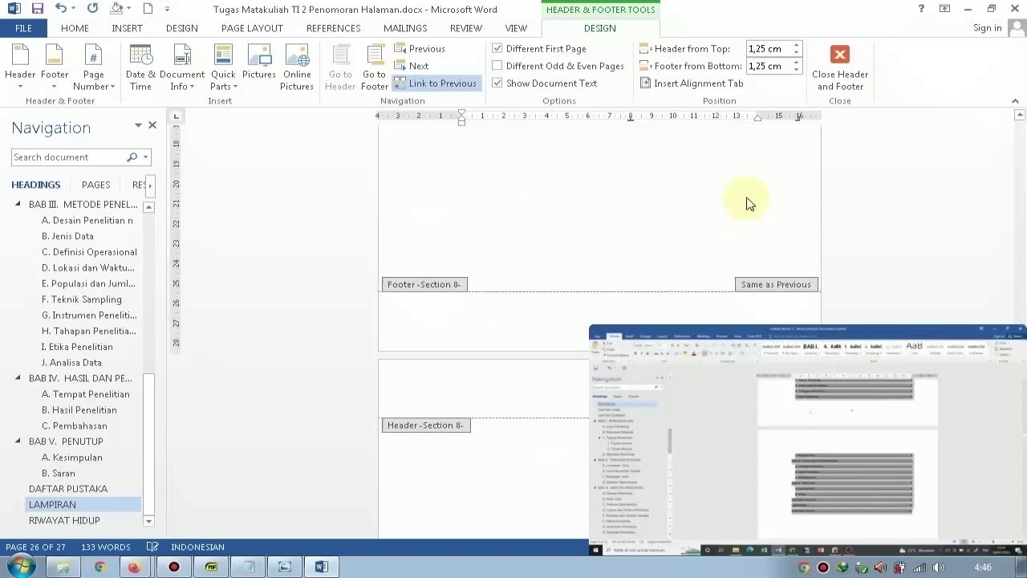
scroll(775, 238, "down", 2)
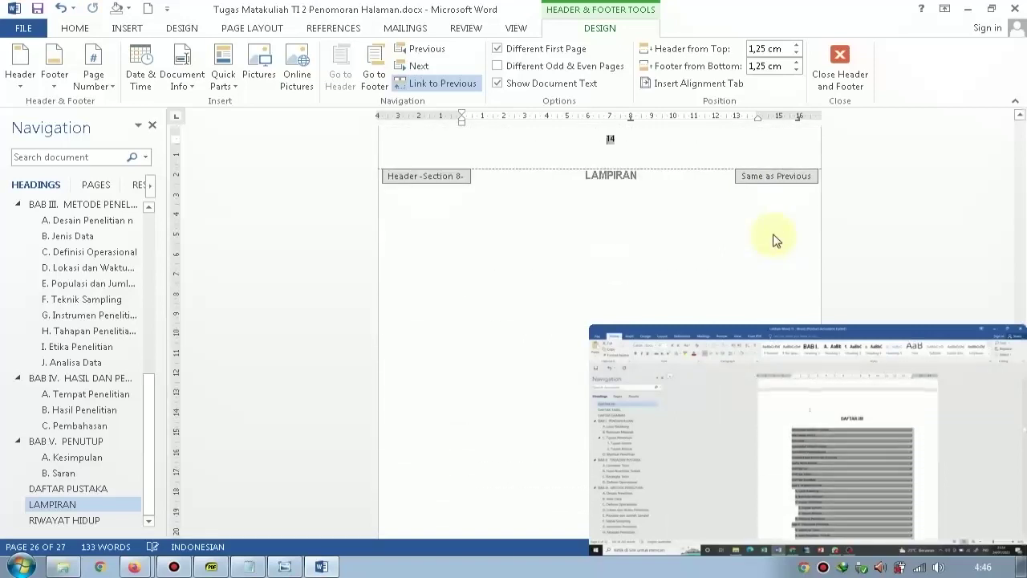
scroll(688, 203, "up", 5)
scroll(690, 201, "down", 7)
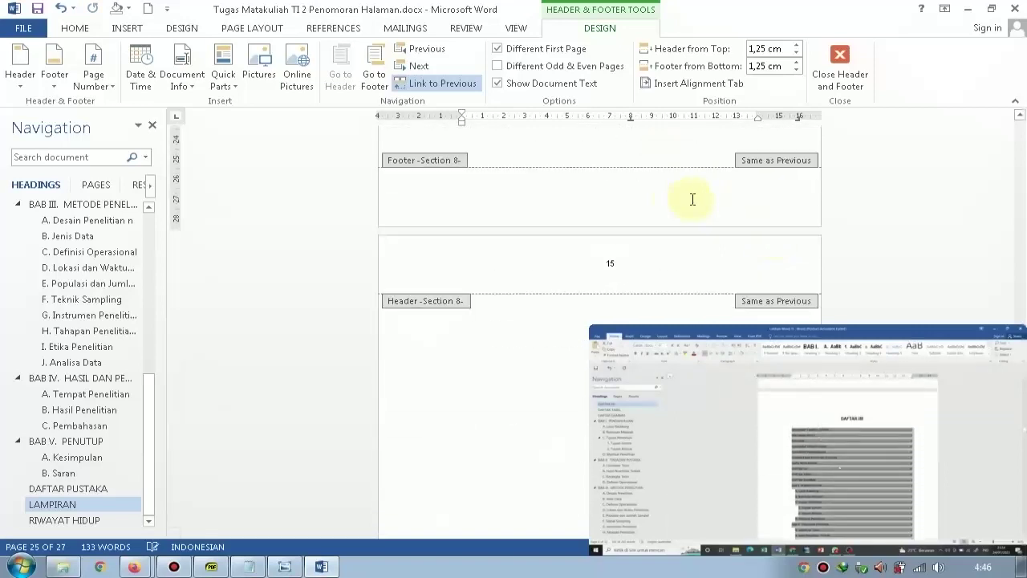
scroll(693, 199, "up", 6)
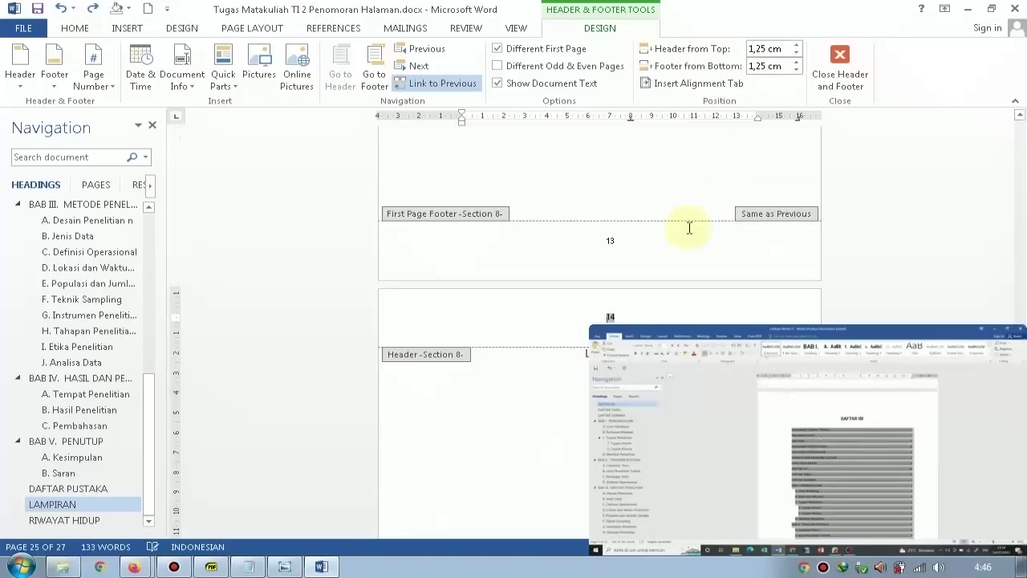
scroll(692, 225, "down", 3)
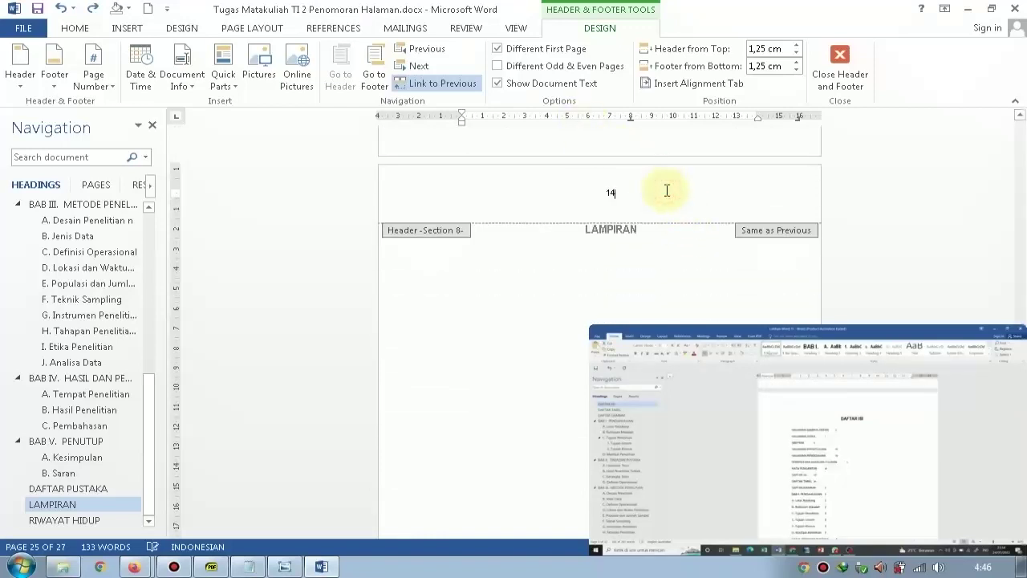
Examine the page numbers at the top of the LAMPIRAN page and on its neighbouring pages.
scroll(706, 212, "down", 10)
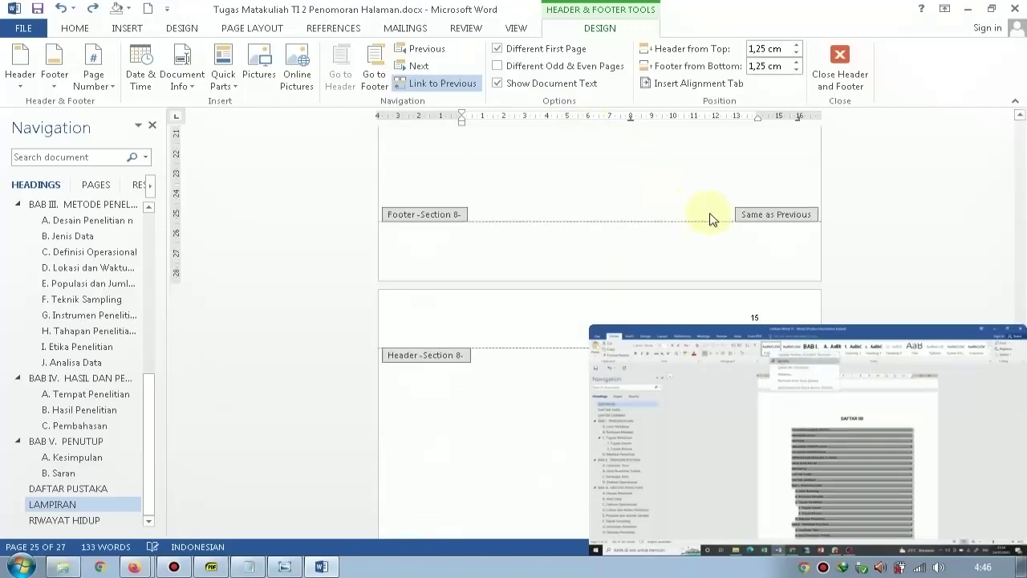
scroll(710, 218, "down", 1)
scroll(706, 209, "up", 10)
double_click(698, 203)
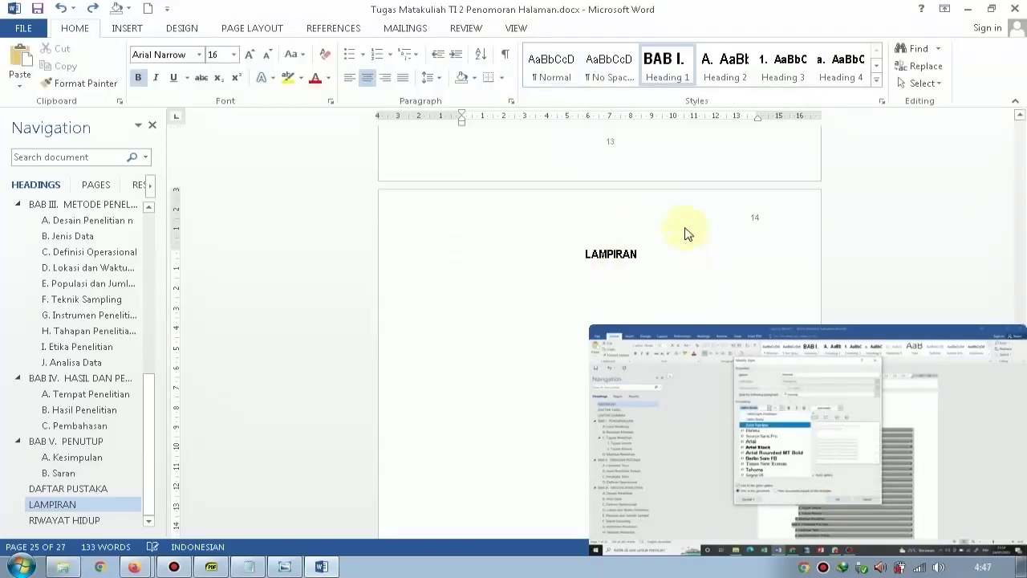
scroll(684, 233, "up", 2)
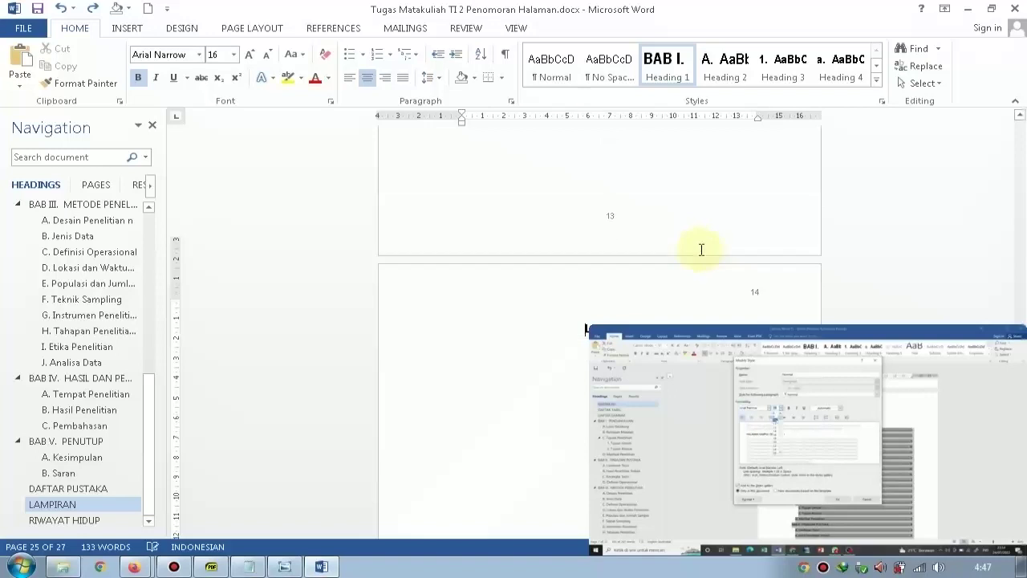
scroll(700, 250, "down", 2)
left_click(716, 249)
double_click(762, 216)
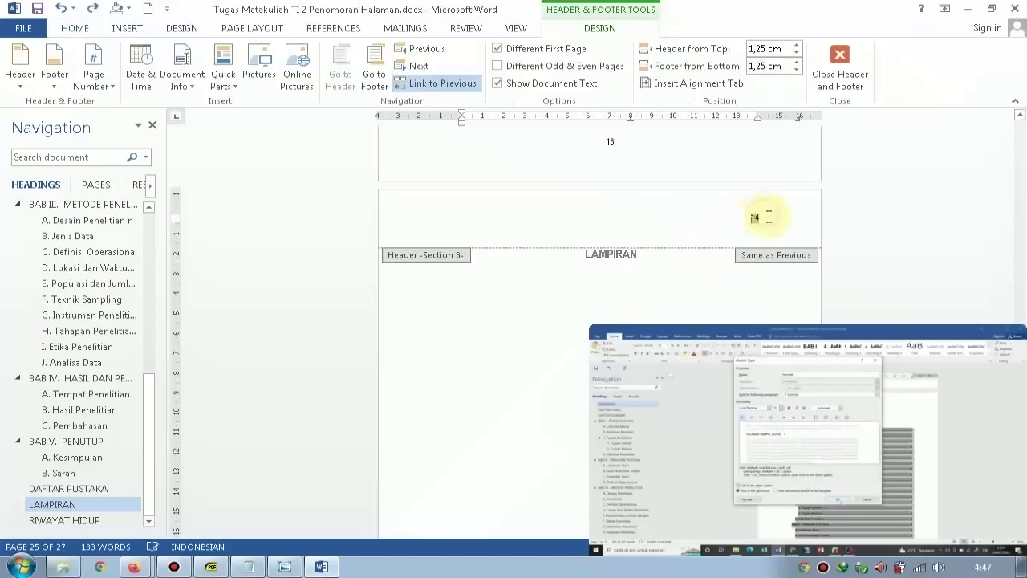
double_click(706, 273)
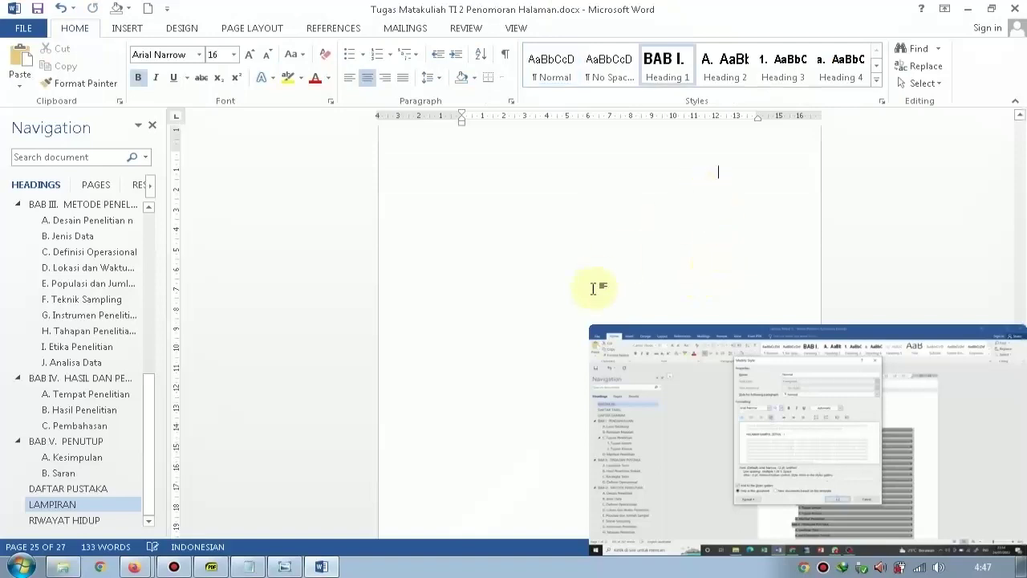
Rejoin the LAMPIRAN heading with the preceding section and insert a Next Page section break directly before it.
scroll(596, 286, "down", 6)
scroll(412, 222, "down", 5)
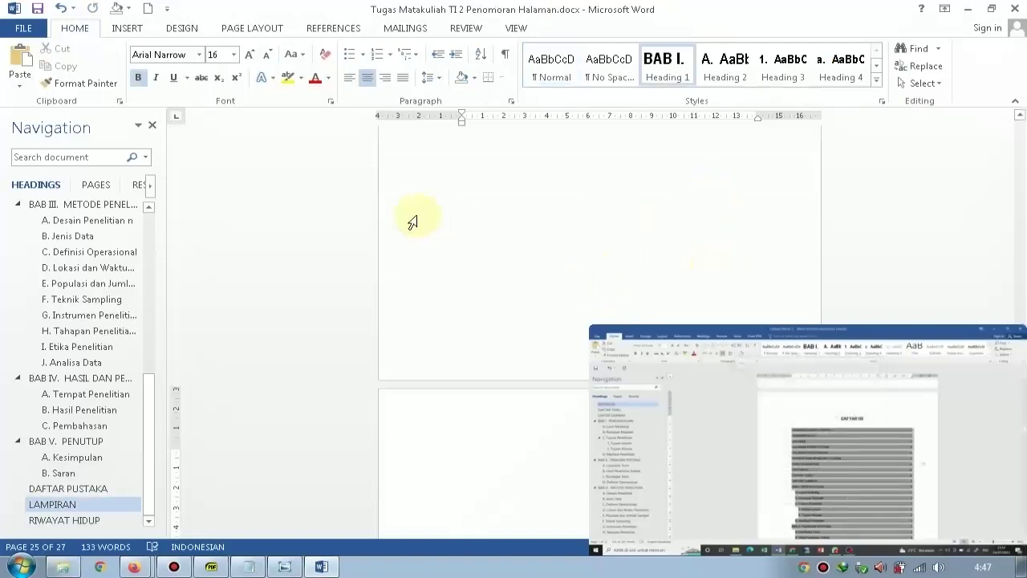
left_click(538, 229)
scroll(608, 250, "up", 3)
left_click(583, 309)
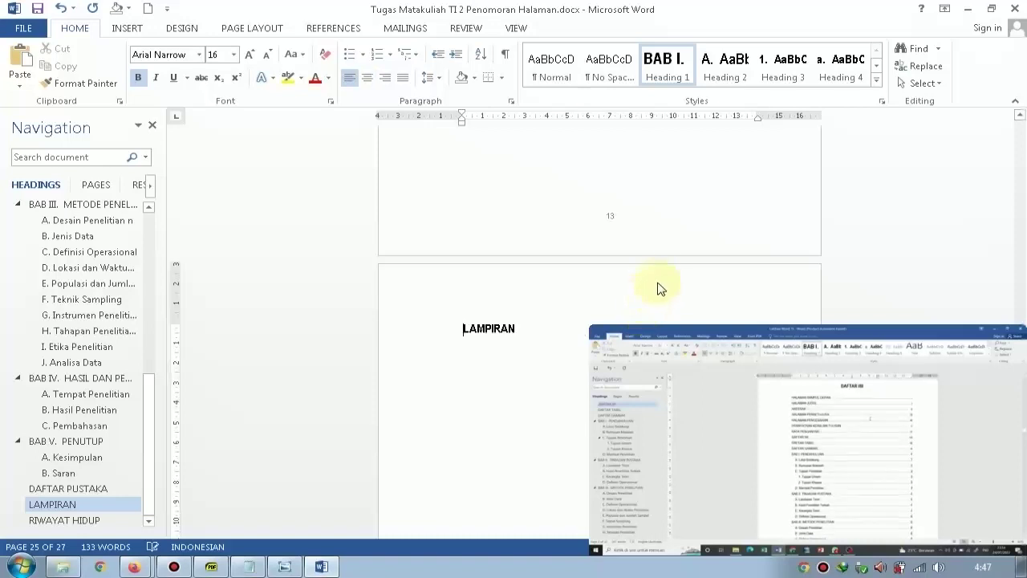
scroll(594, 201, "down", 1)
left_click(245, 31)
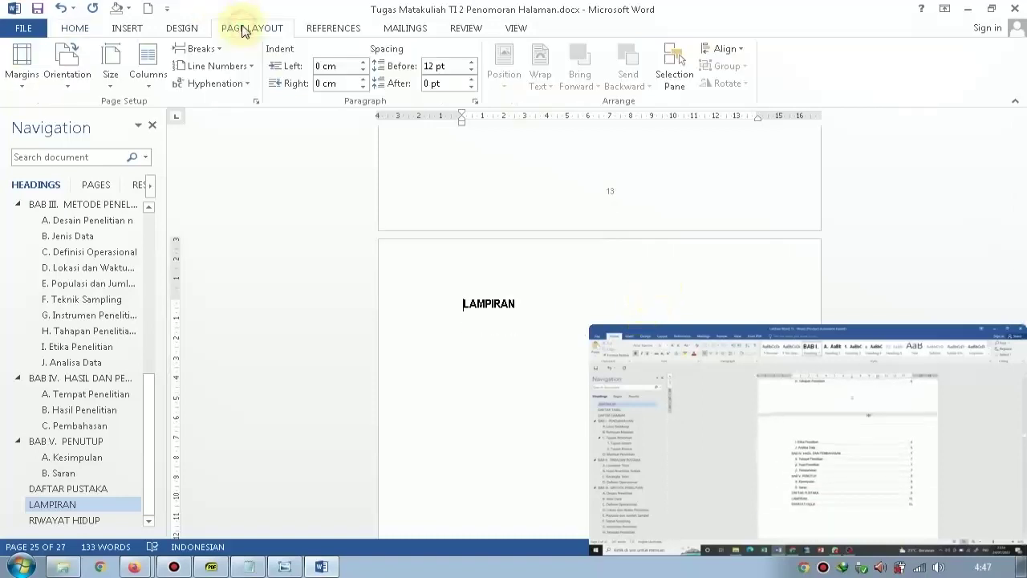
left_click(196, 48)
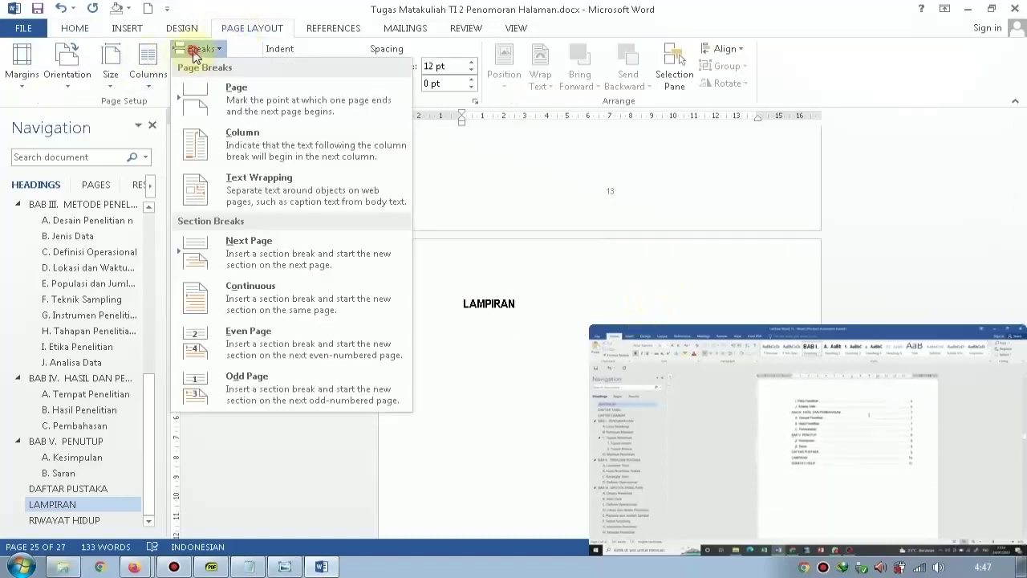
left_click(313, 242)
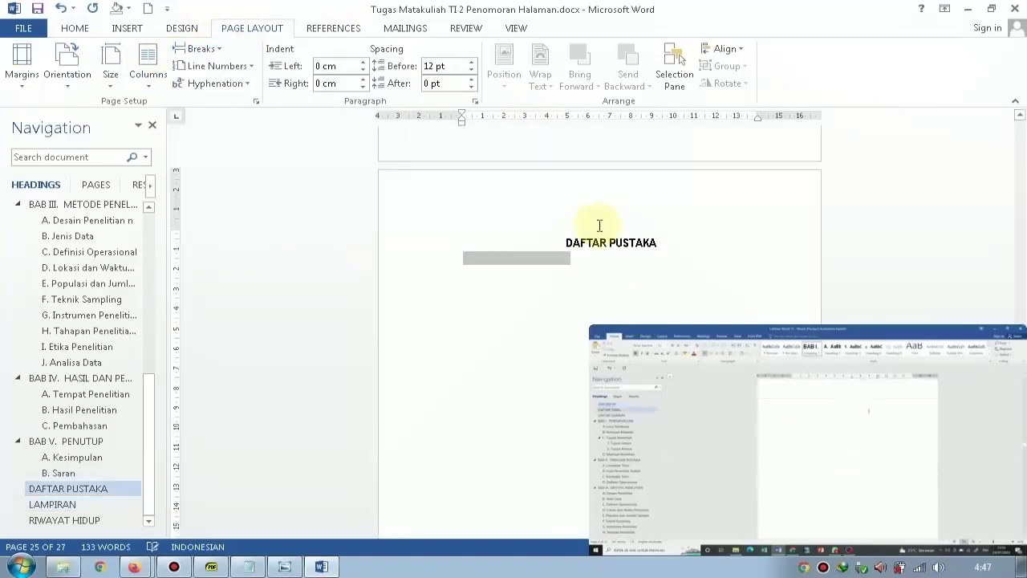
Centre the LAMPIRAN heading on its page.
scroll(601, 245, "up", 5)
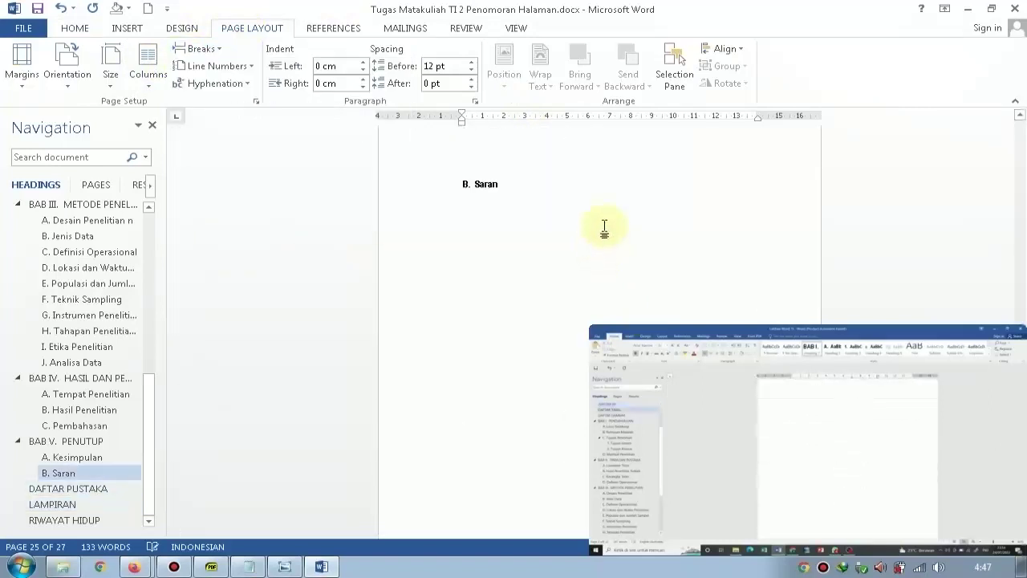
scroll(582, 259, "up", 2)
scroll(589, 234, "down", 10)
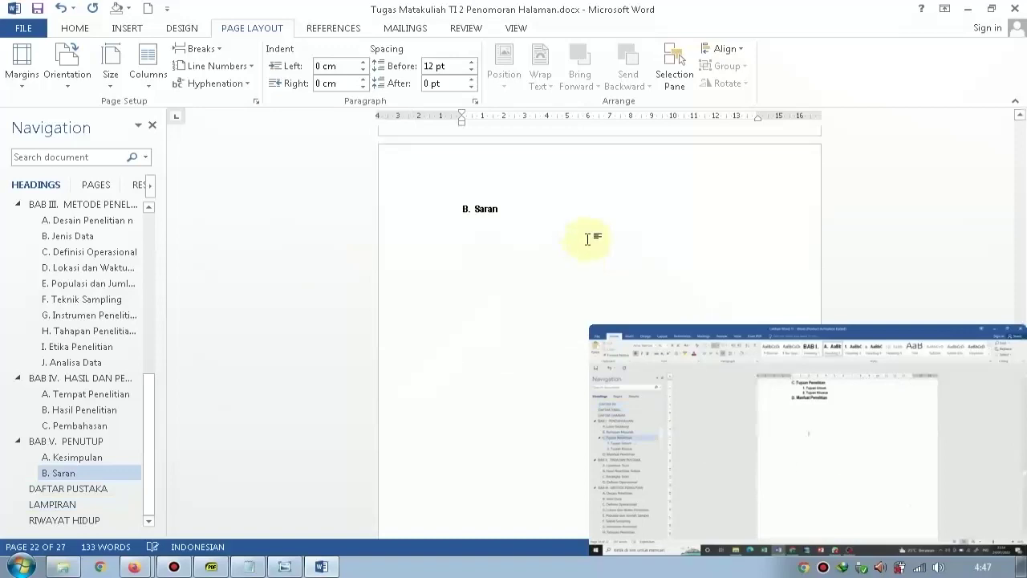
scroll(602, 237, "down", 10)
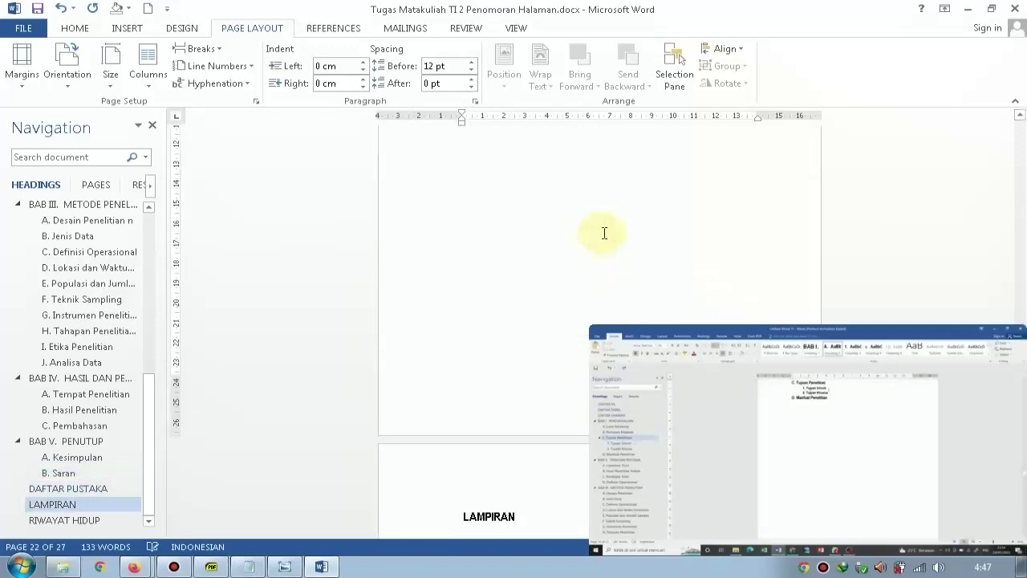
scroll(612, 231, "up", 3)
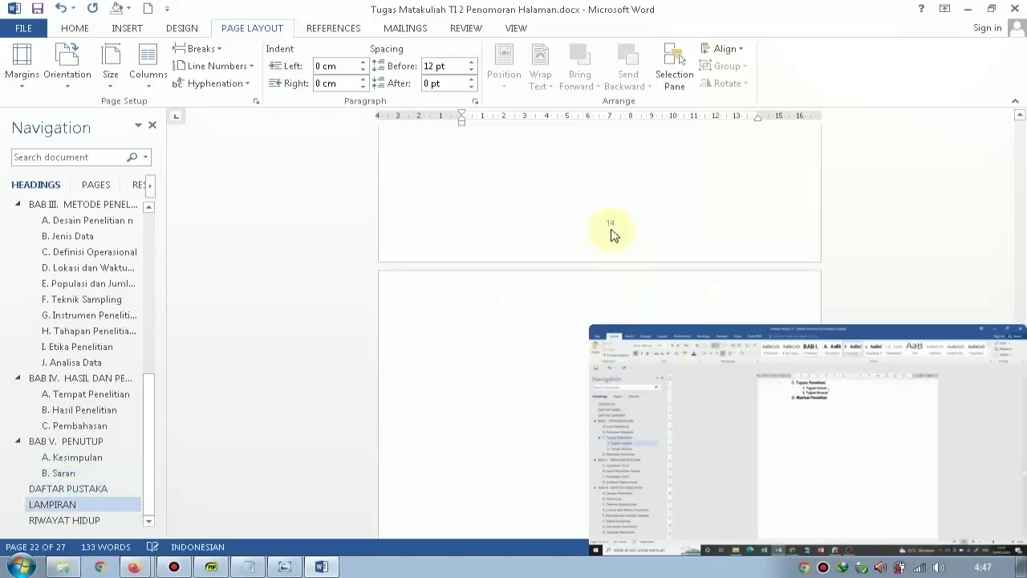
scroll(612, 231, "down", 5)
left_click(612, 229)
scroll(612, 229, "up", 2)
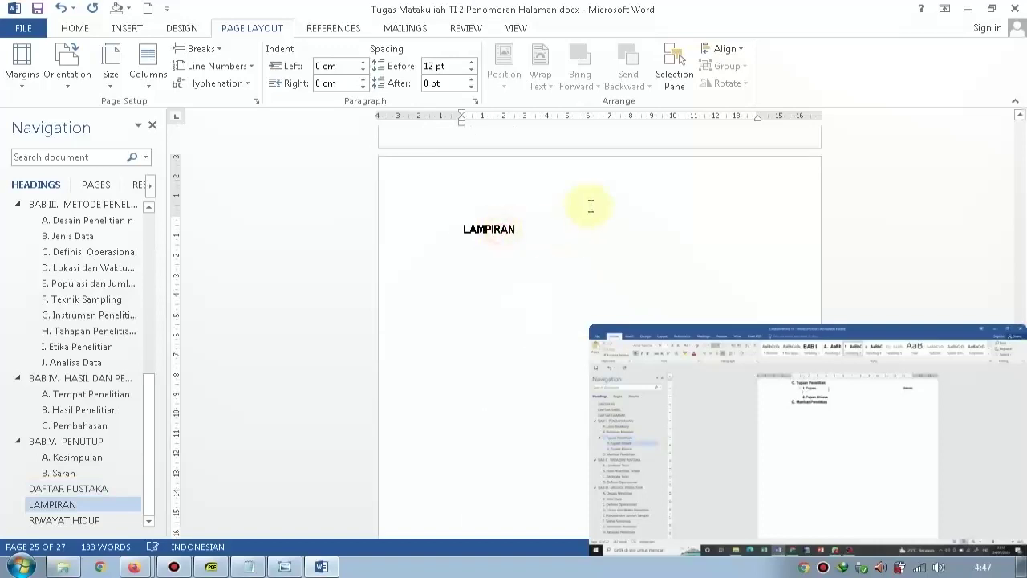
left_click(74, 28)
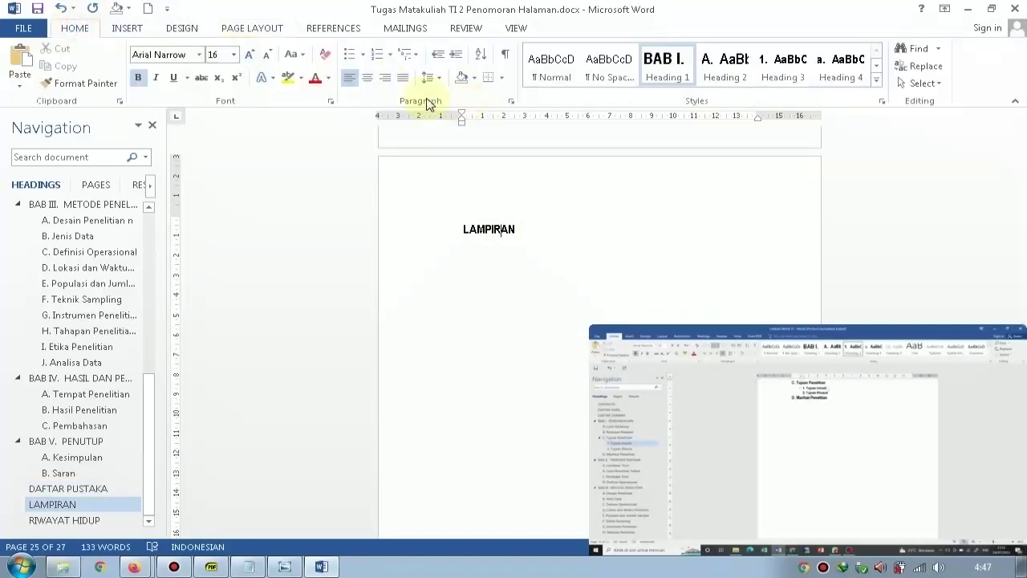
left_click(368, 78)
Add an empty paragraph and a page break below the LAMPIRAN heading to create a following page.
scroll(674, 210, "down", 8)
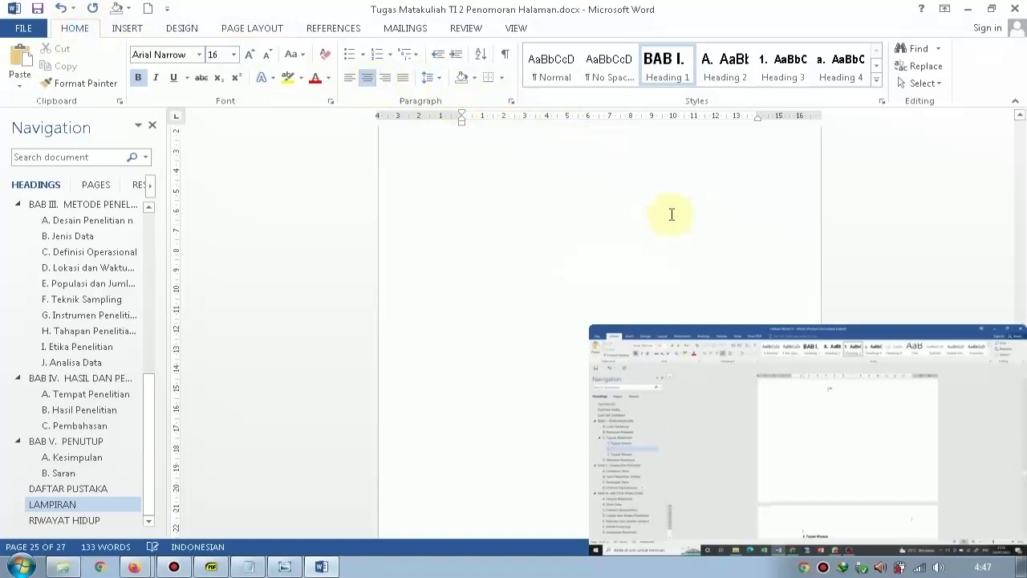
scroll(666, 184, "up", 5)
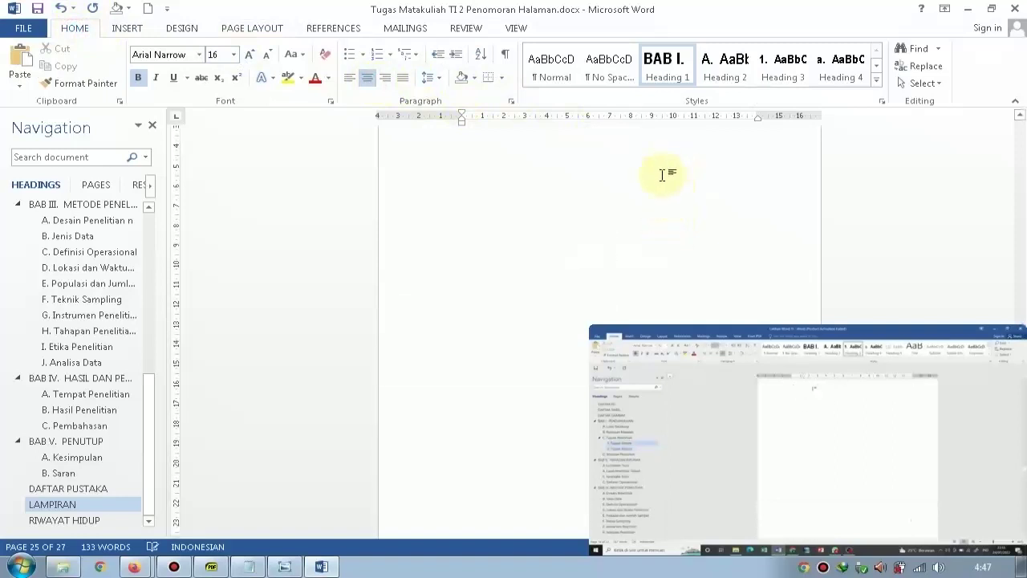
left_click(647, 176)
key("Return")
key("ctrl+Return")
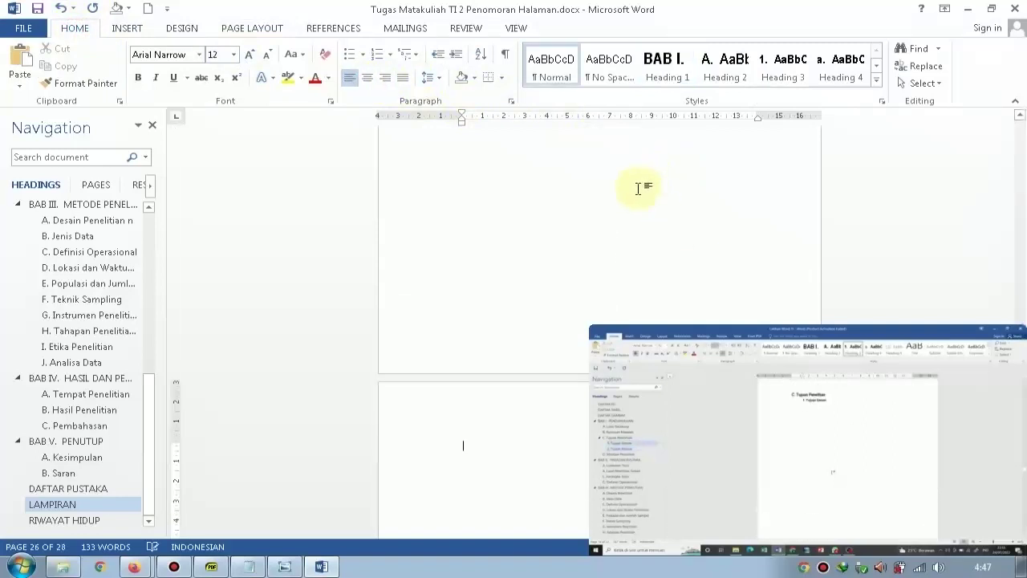
Insert the Plain Number 3 page number at the top of the page following LAMPIRAN and close the header.
scroll(647, 234, "down", 3)
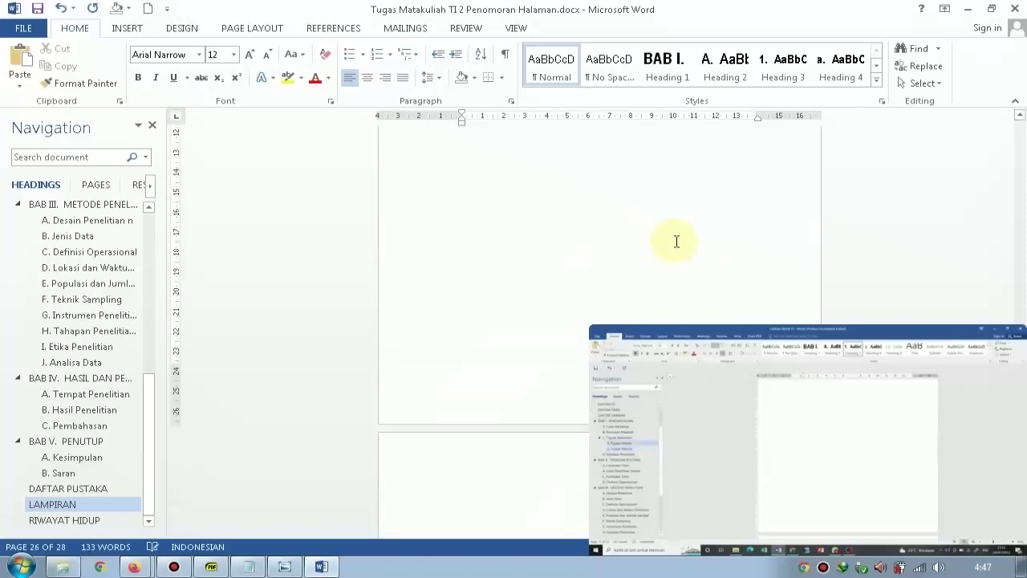
scroll(702, 251, "up", 3)
double_click(695, 273)
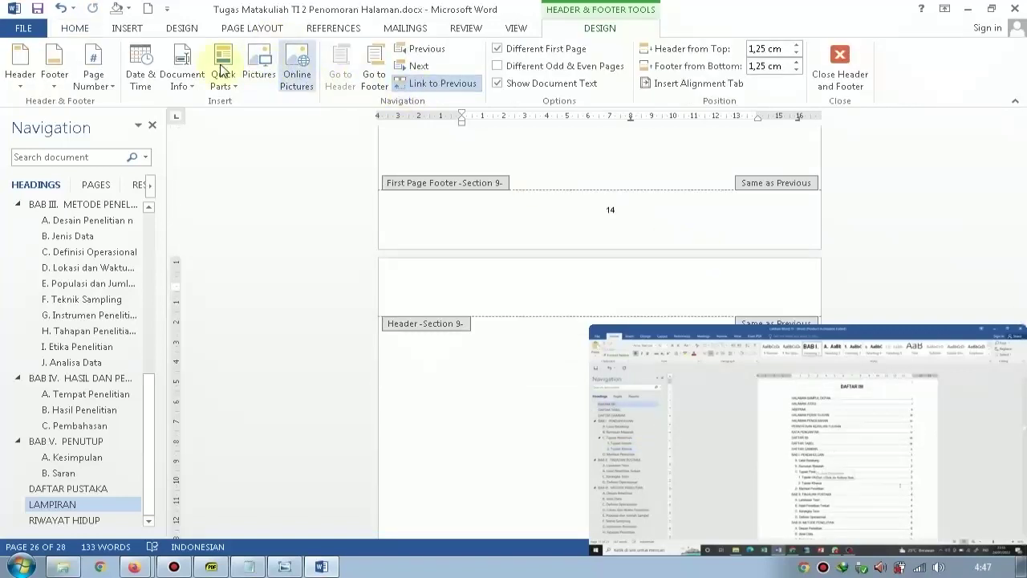
left_click(93, 68)
mouse_move(111, 103)
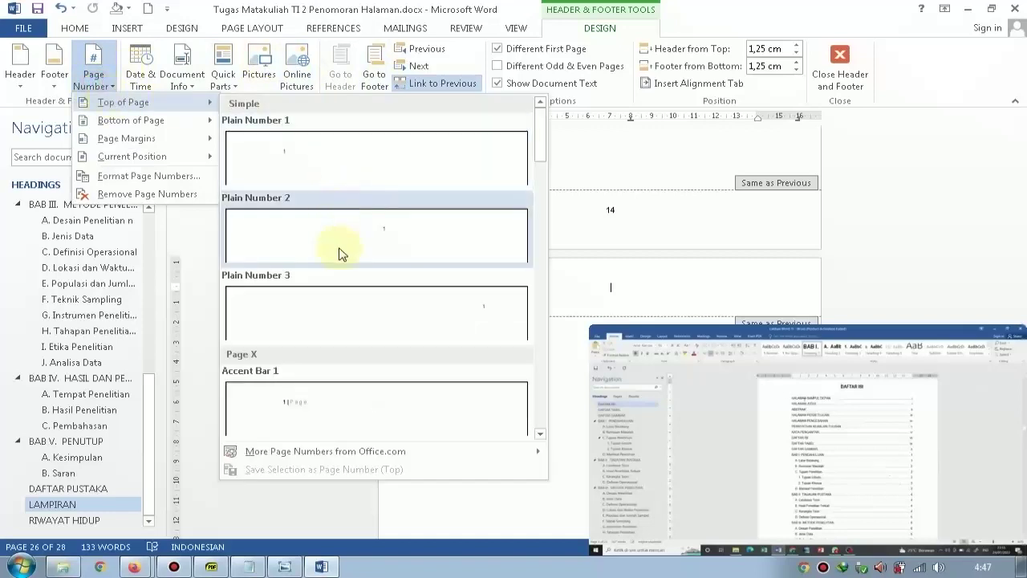
left_click(341, 292)
scroll(557, 205, "up", 10)
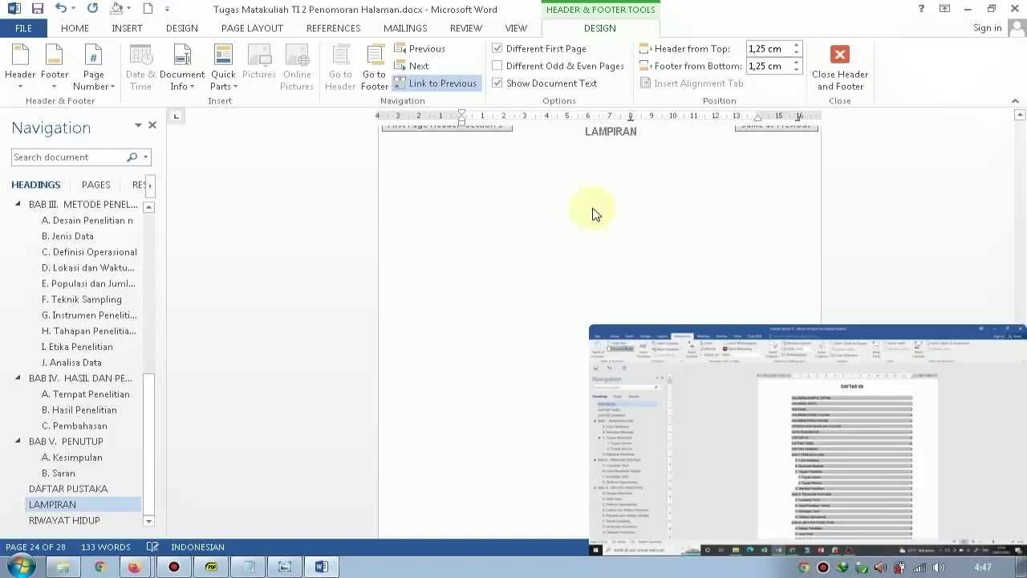
double_click(591, 259)
Turn off the different first page setting from the RIWAYAT HIDUP page's header and insert the Plain Number 2 page number at the bottom.
scroll(718, 201, "down", 10)
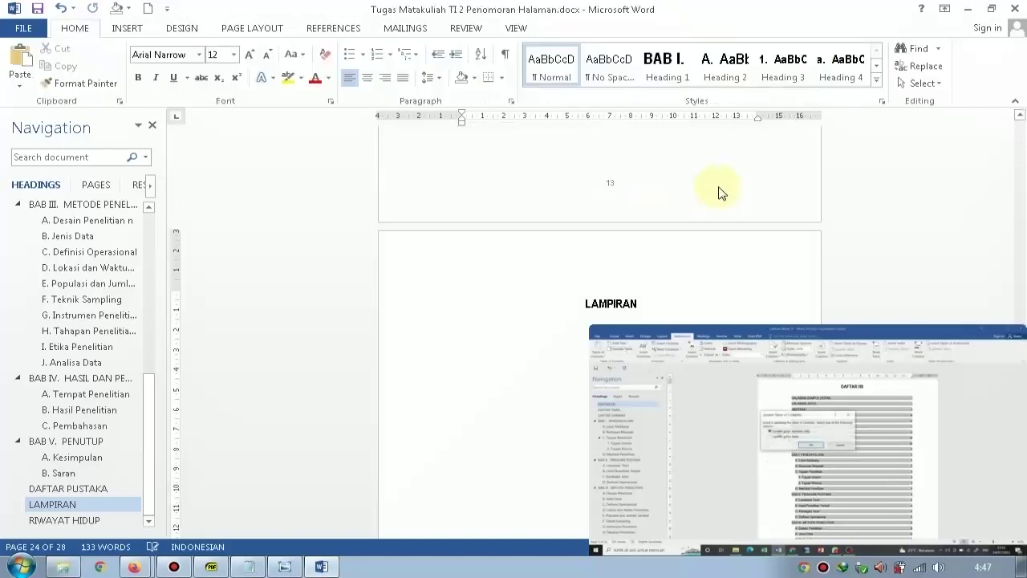
scroll(721, 211, "down", 5)
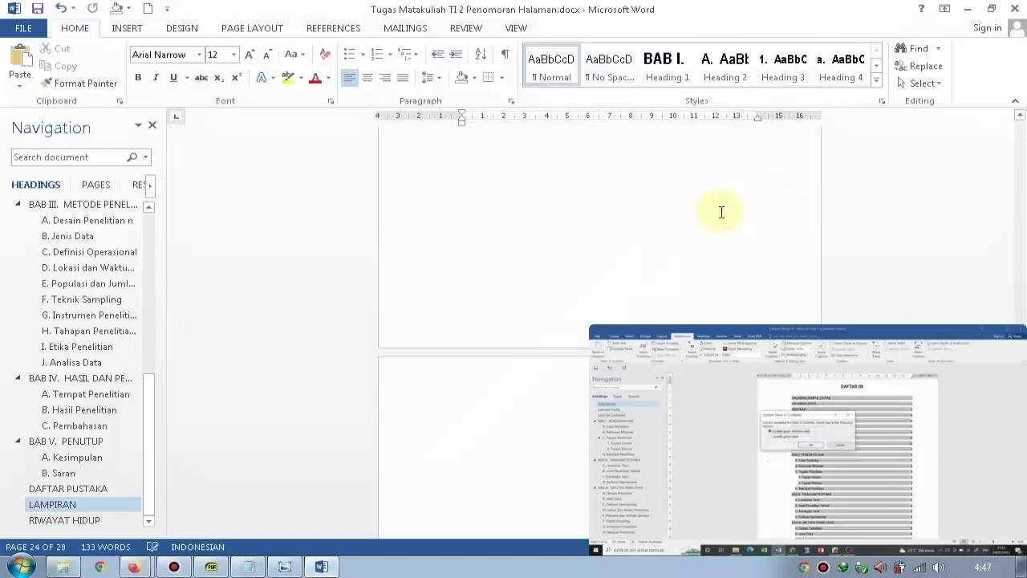
scroll(722, 213, "down", 5)
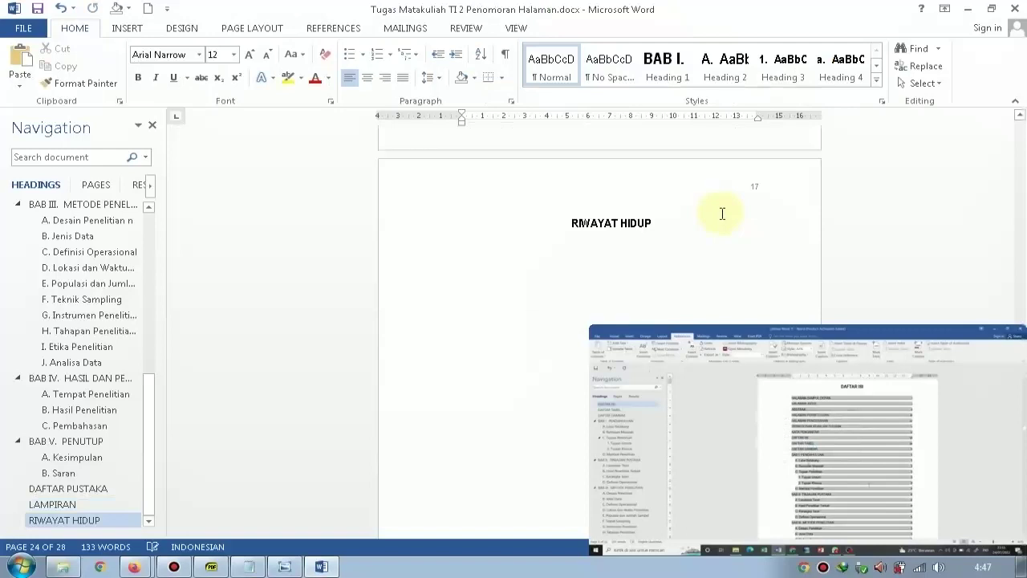
left_click(722, 214)
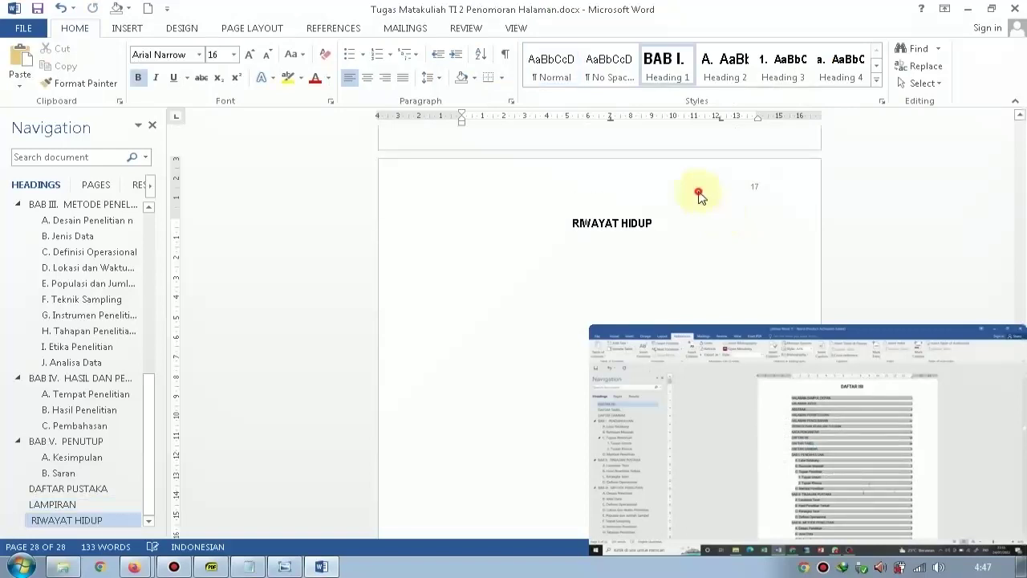
double_click(699, 197)
left_click(543, 53)
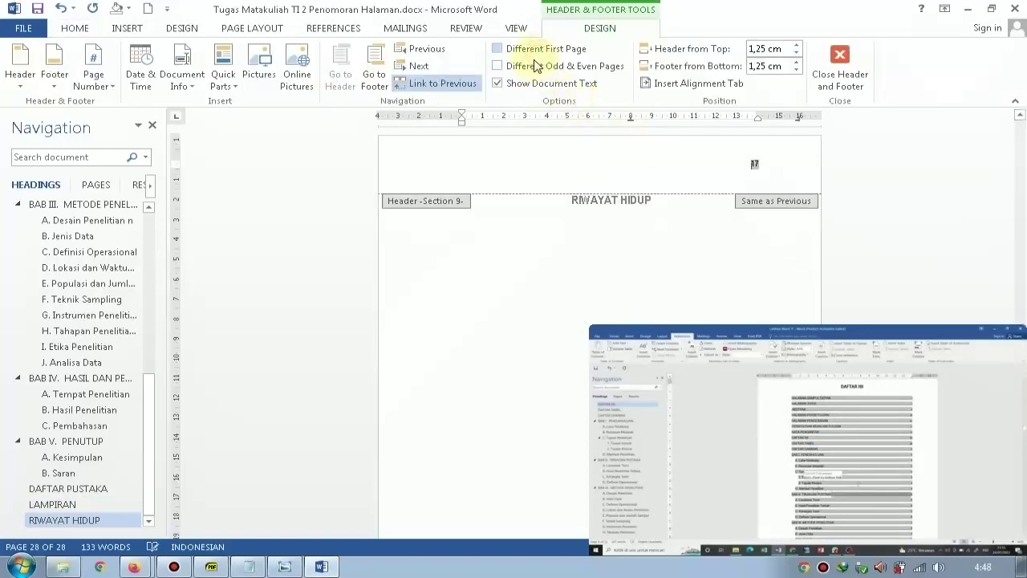
left_click(93, 72)
mouse_move(124, 122)
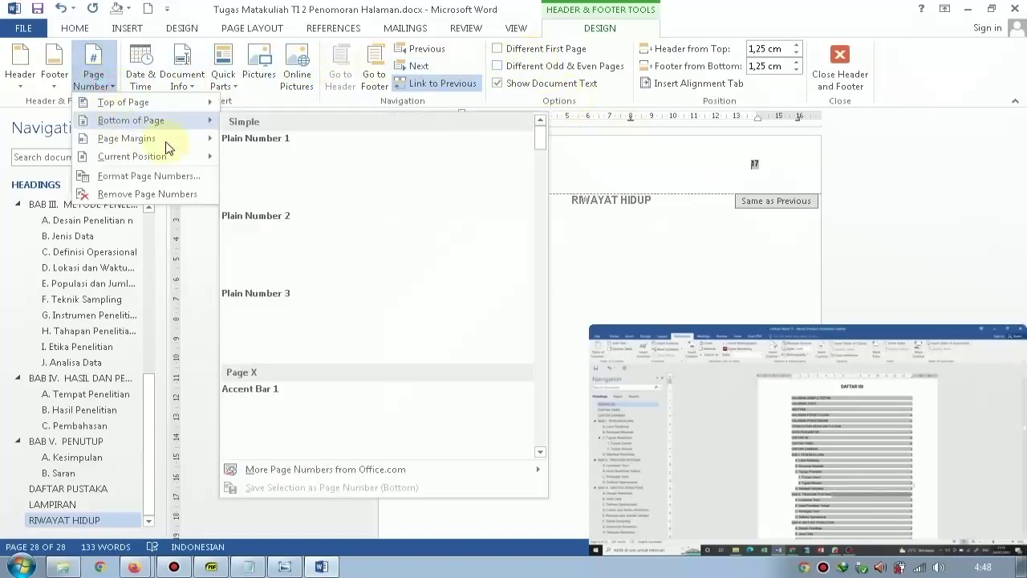
left_click(283, 232)
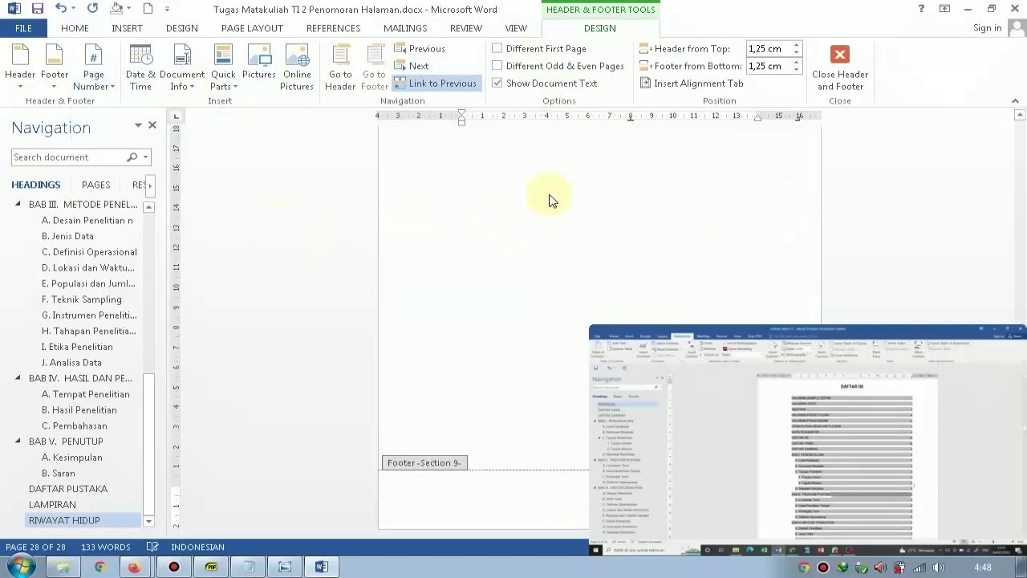
double_click(551, 194)
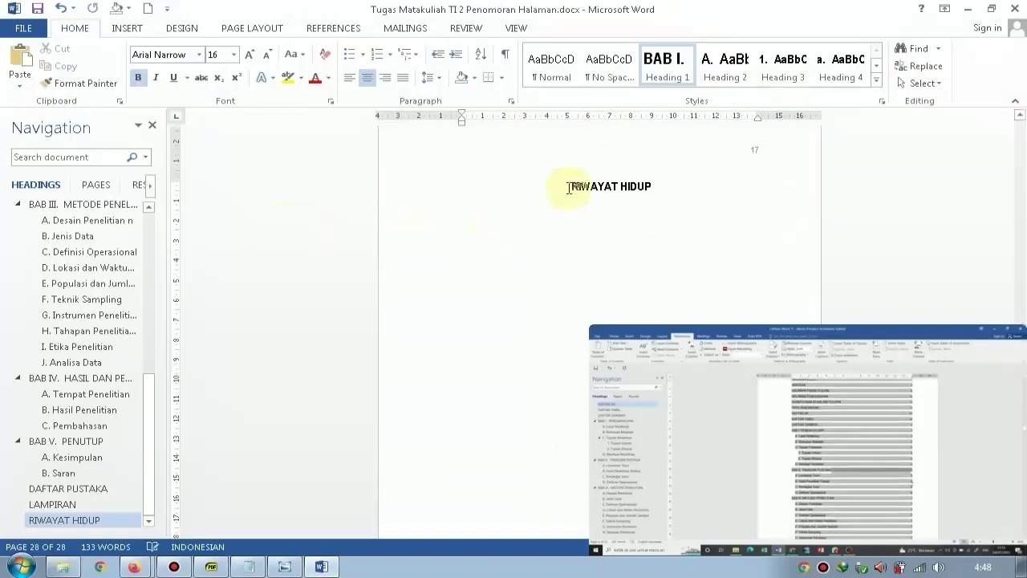
Turn the different first page setting back on from the RIWAYAT HIDUP page's header and close the header.
double_click(695, 189)
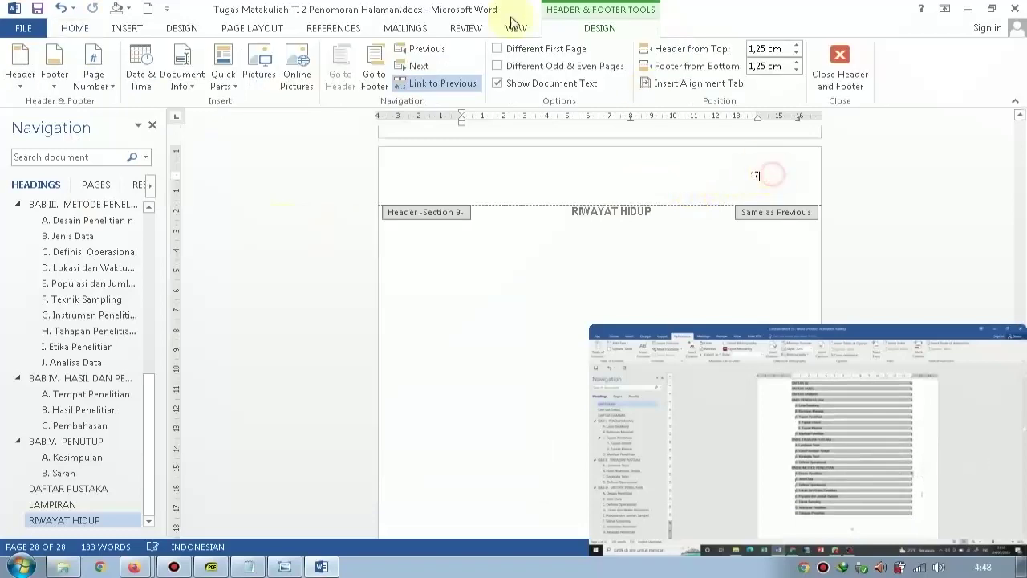
left_click(499, 49)
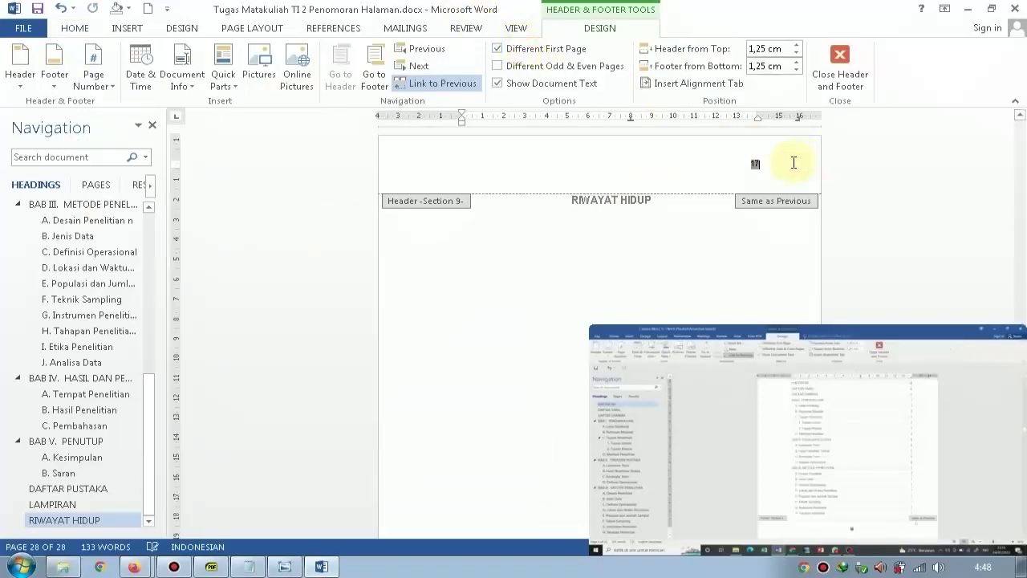
double_click(713, 214)
scroll(710, 209, "down", 3)
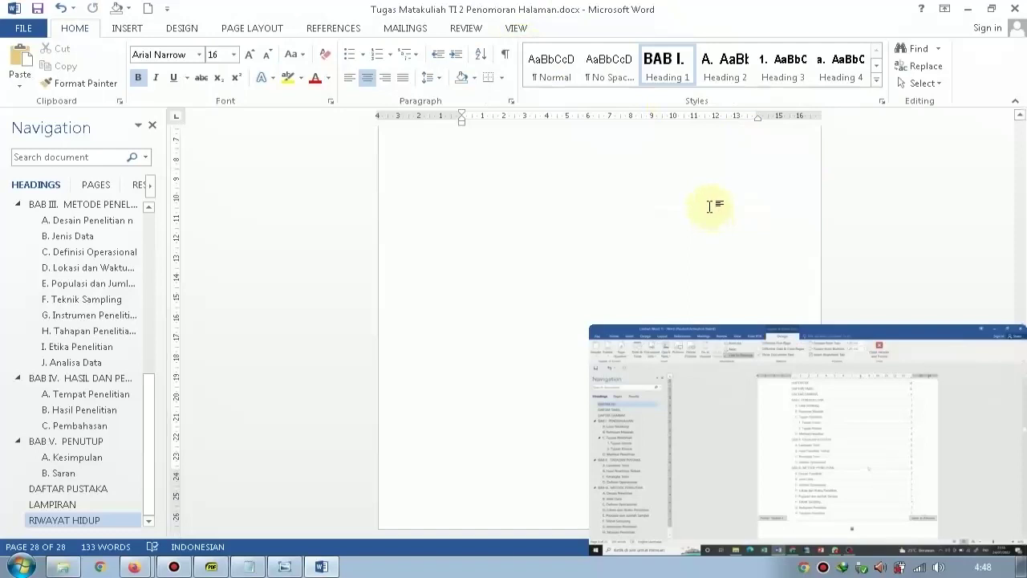
scroll(498, 368, "up", 3)
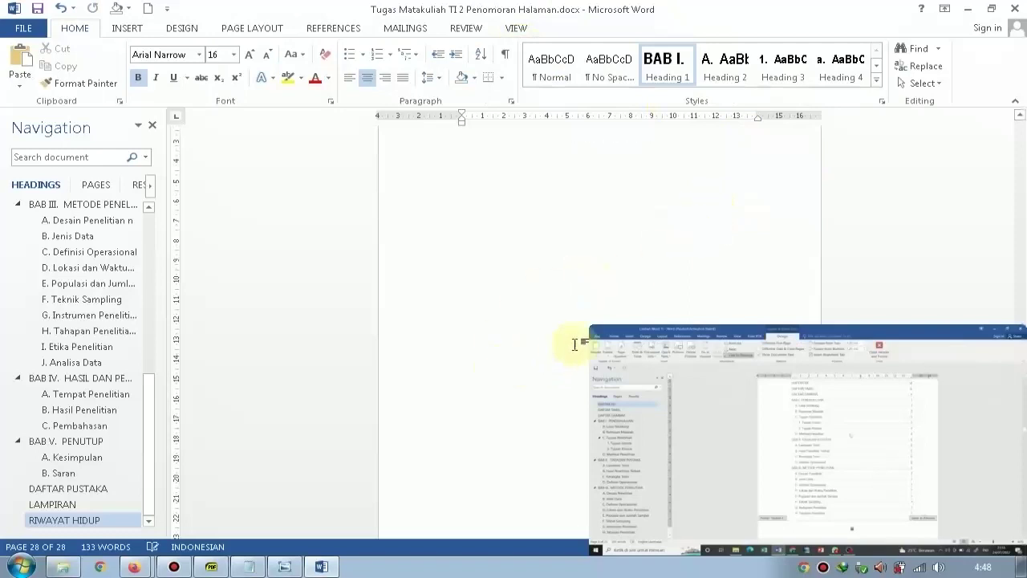
Add an empty paragraph and a page break below the RIWAYAT HIDUP heading to create a following page.
scroll(647, 261, "up", 3)
key("Return")
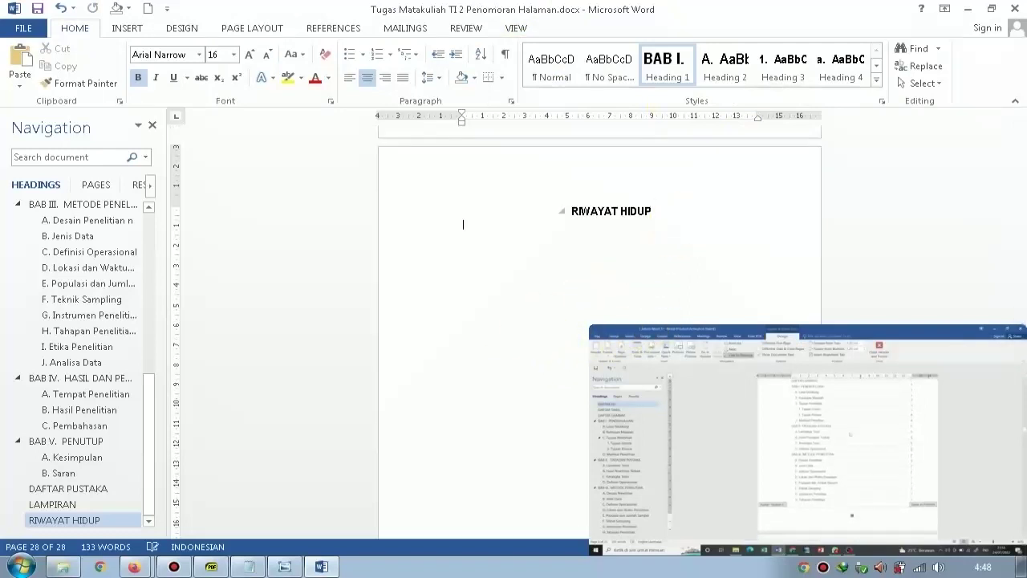
left_click(676, 218)
key("ctrl+Return")
scroll(677, 217, "down", 5)
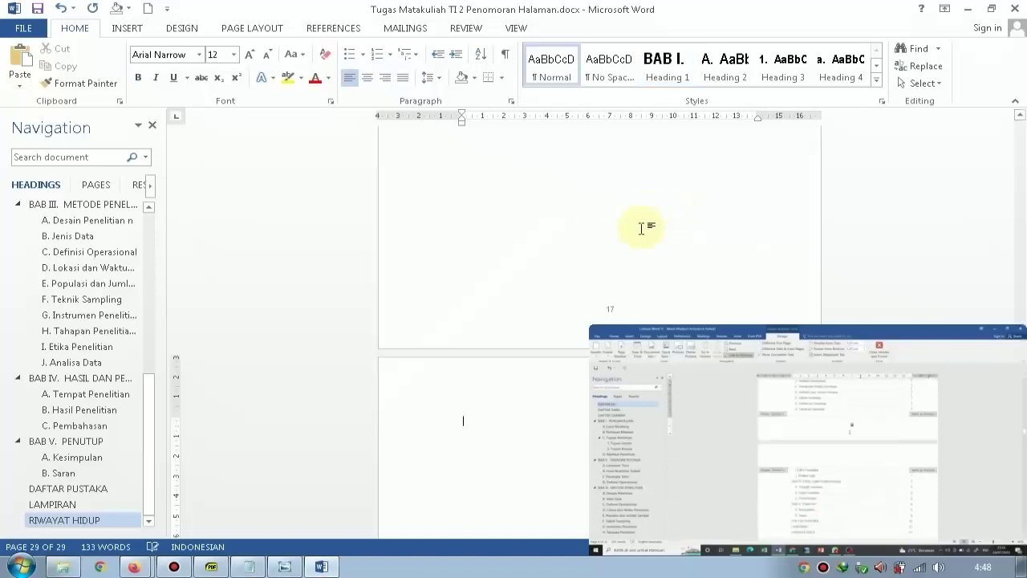
scroll(649, 220, "up", 3)
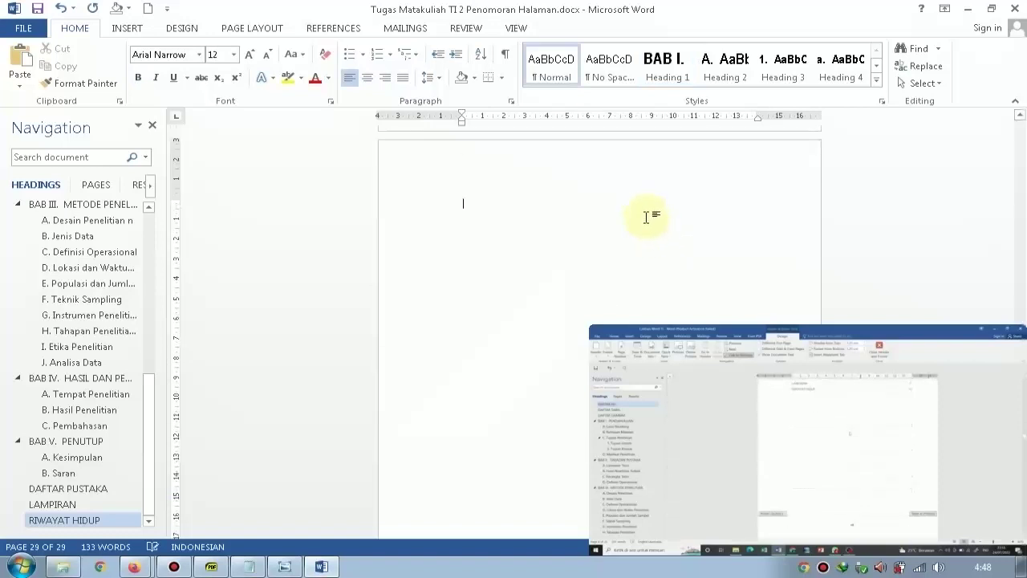
Try inserting the Plain Number 3 page number at the top of the page following RIWAYAT HIDUP and close the header.
double_click(619, 249)
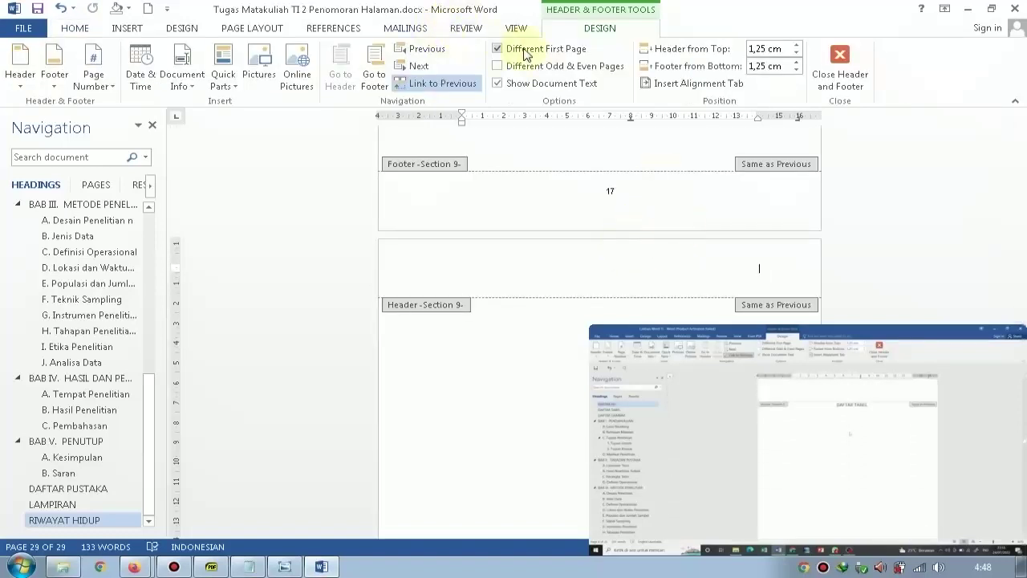
left_click(93, 72)
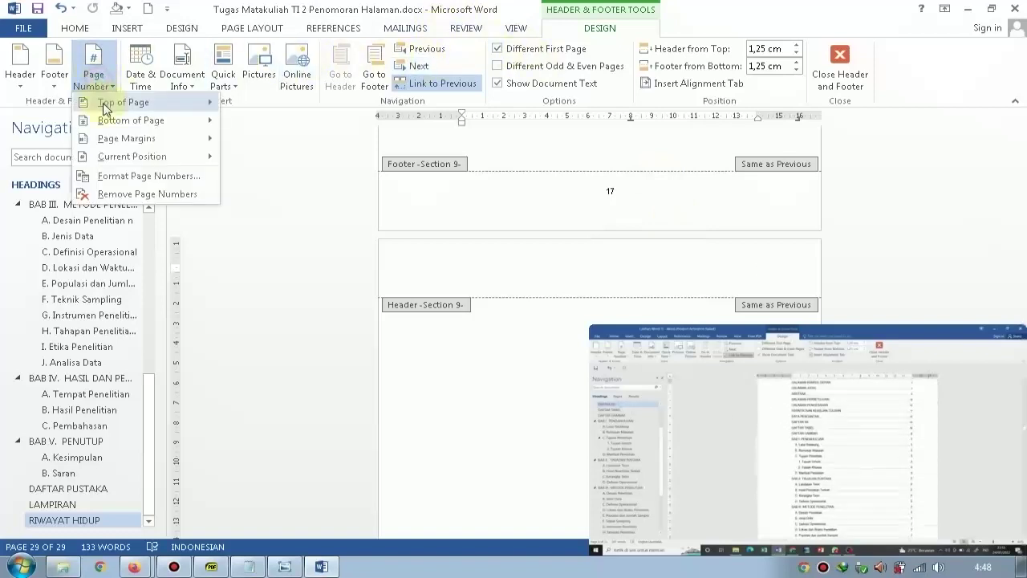
mouse_move(103, 104)
left_click(306, 283)
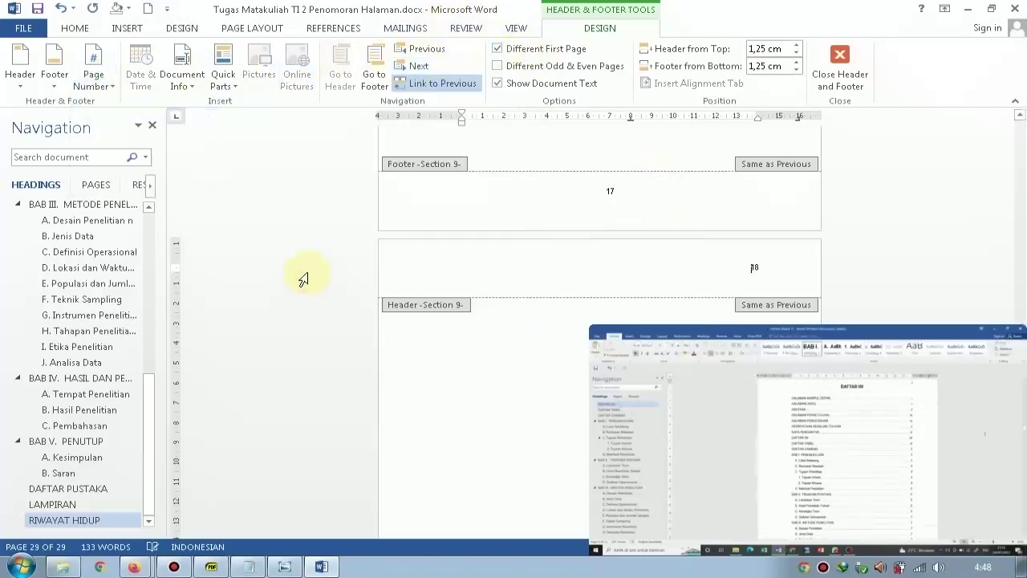
double_click(538, 344)
scroll(669, 248, "down", 2)
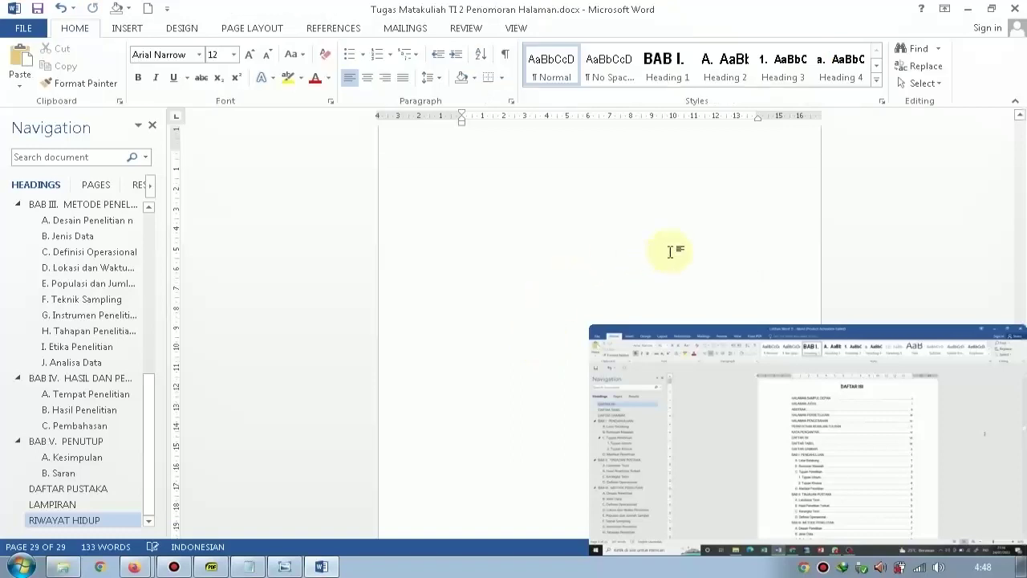
scroll(681, 249, "down", 10)
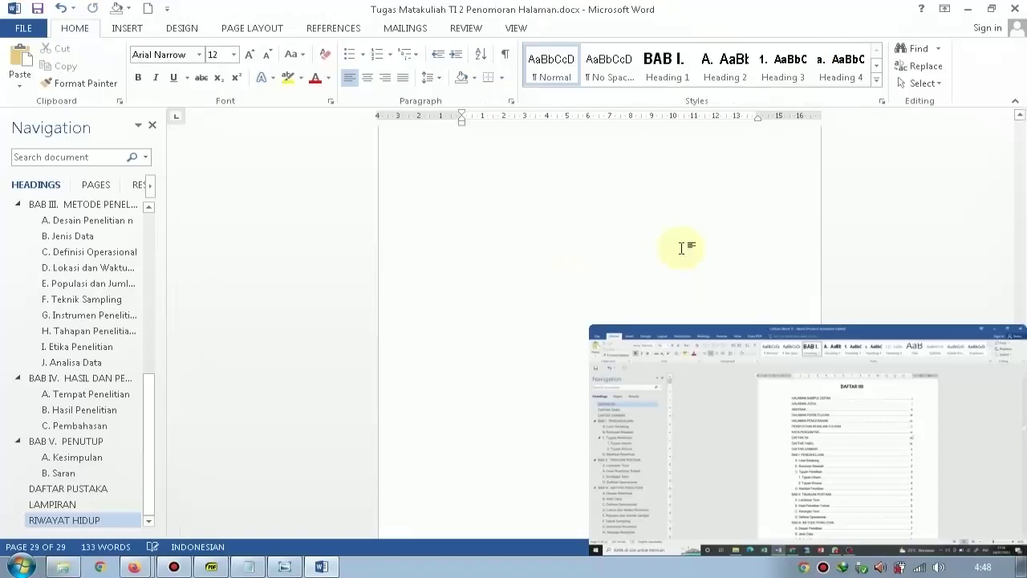
Delete the page number from the RIWAYAT HIDUP page's header and close the header.
double_click(680, 270)
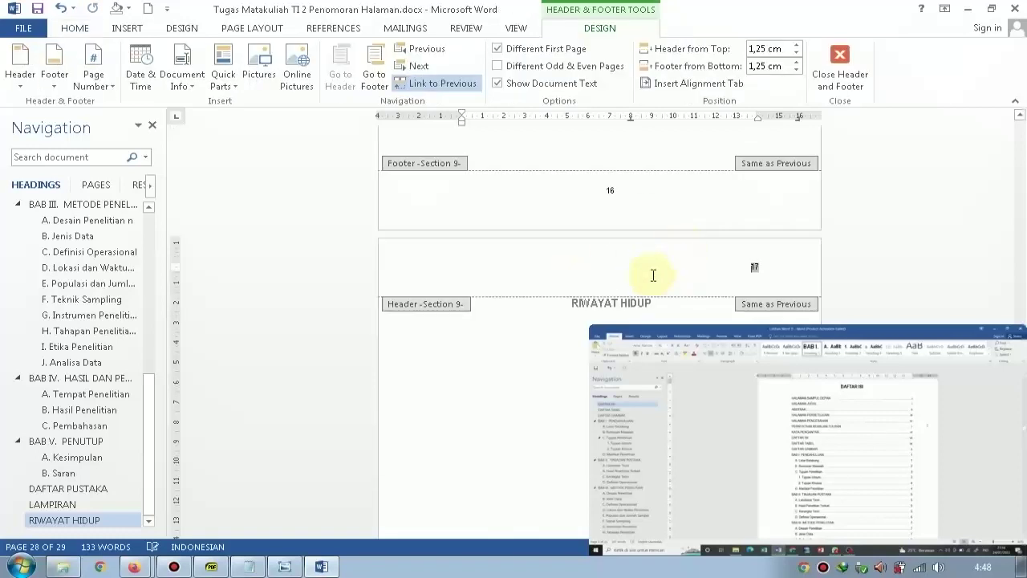
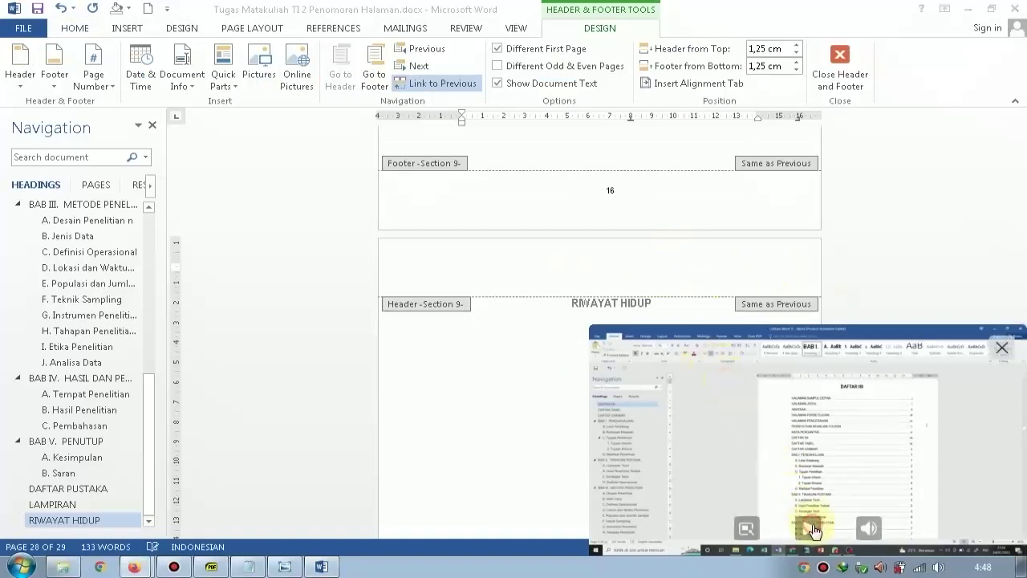
left_click(813, 530)
double_click(516, 403)
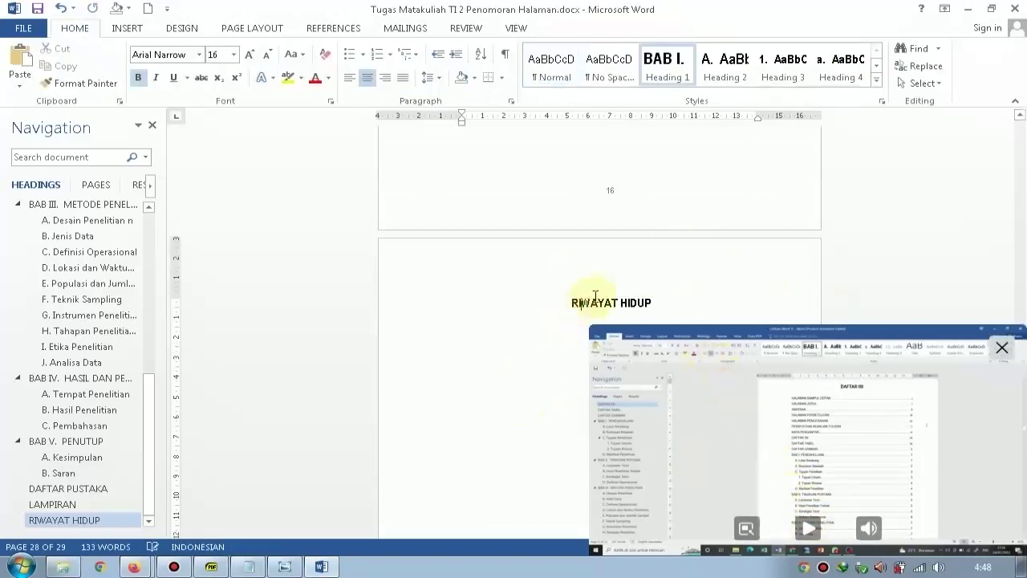
Remove the blank page before the RIWAYAT HIDUP heading and insert a Next Page section break in front of the heading.
scroll(666, 241, "up", 10)
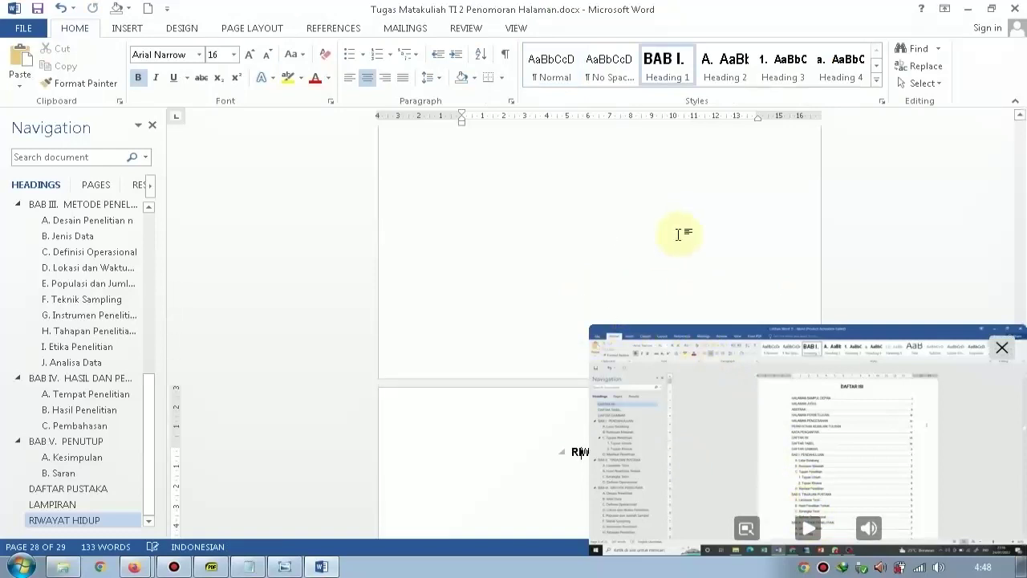
left_click(673, 258)
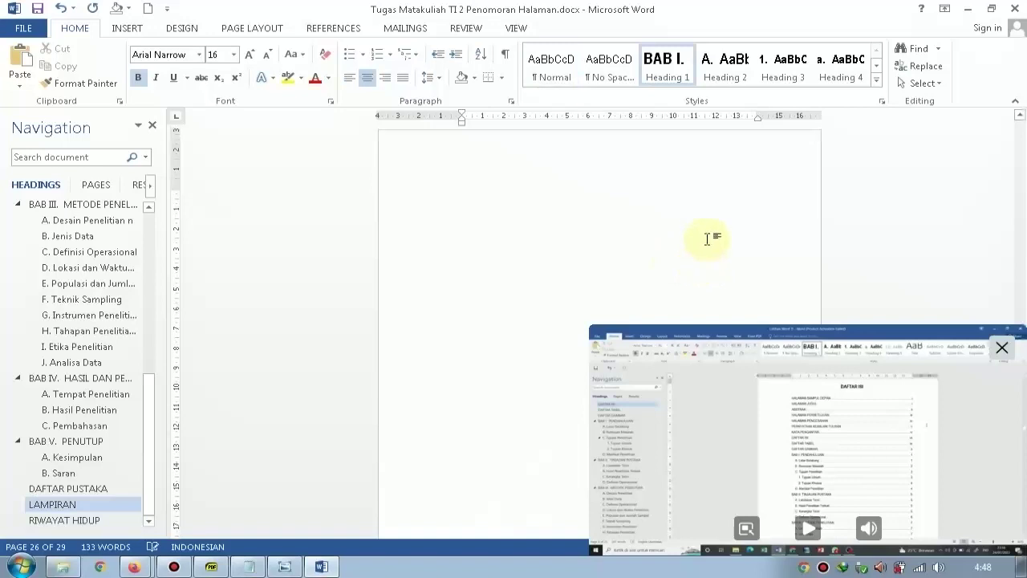
key("Delete")
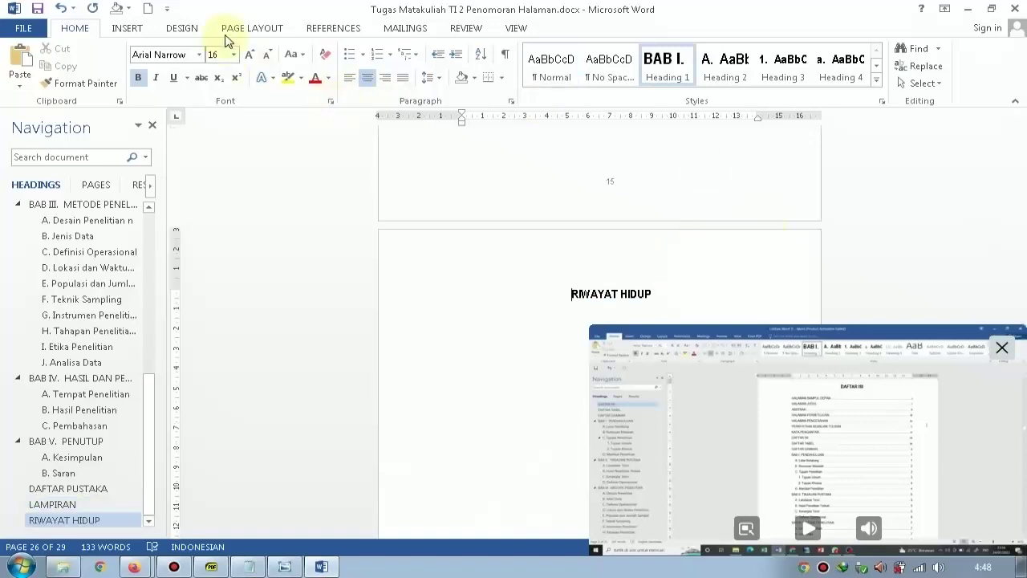
left_click(240, 28)
left_click(194, 50)
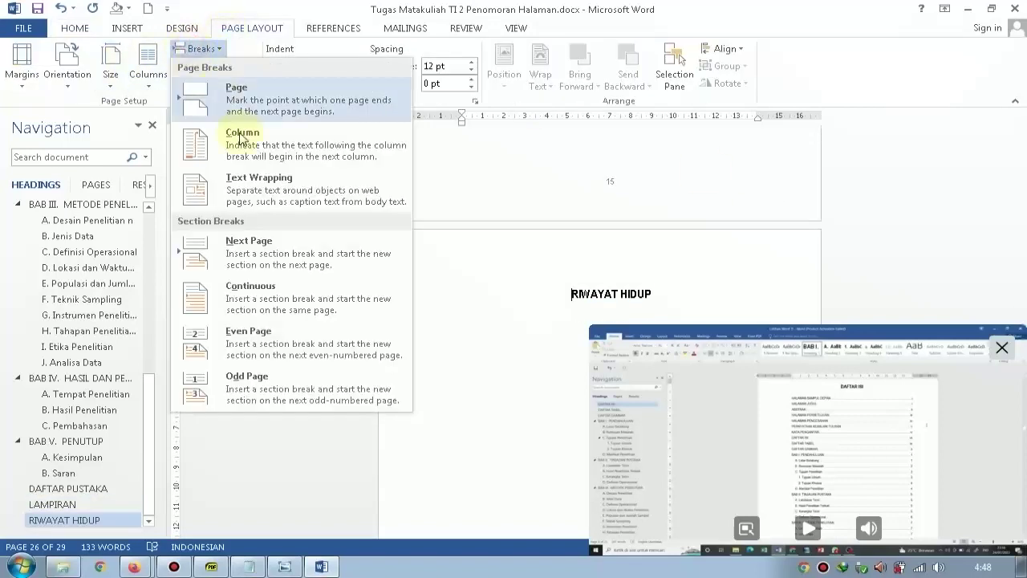
left_click(262, 246)
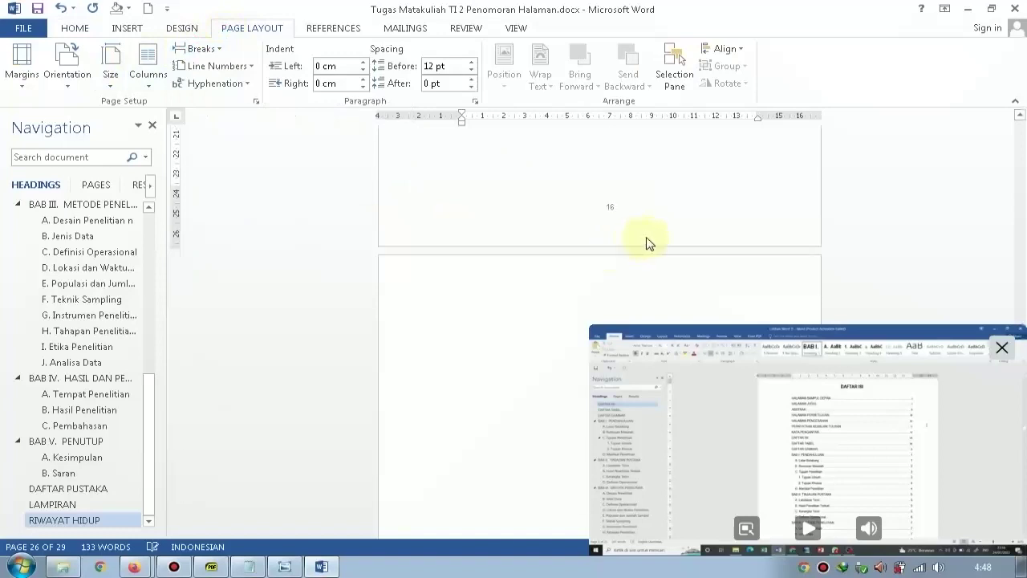
Insert the Plain Number 3 page number at the top of the page following RIWAYAT HIDUP in its new section.
scroll(651, 235, "up", 3)
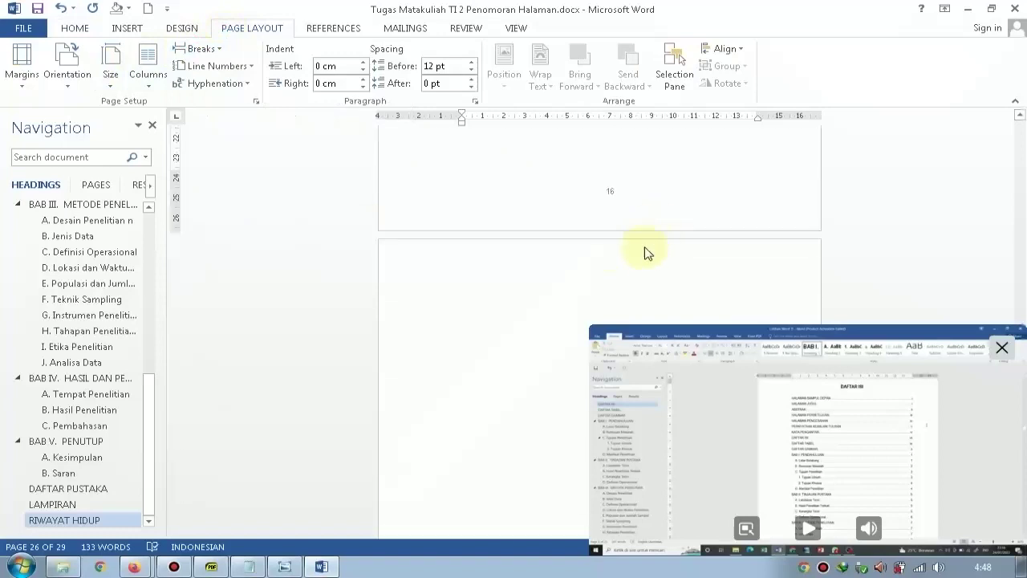
double_click(644, 252)
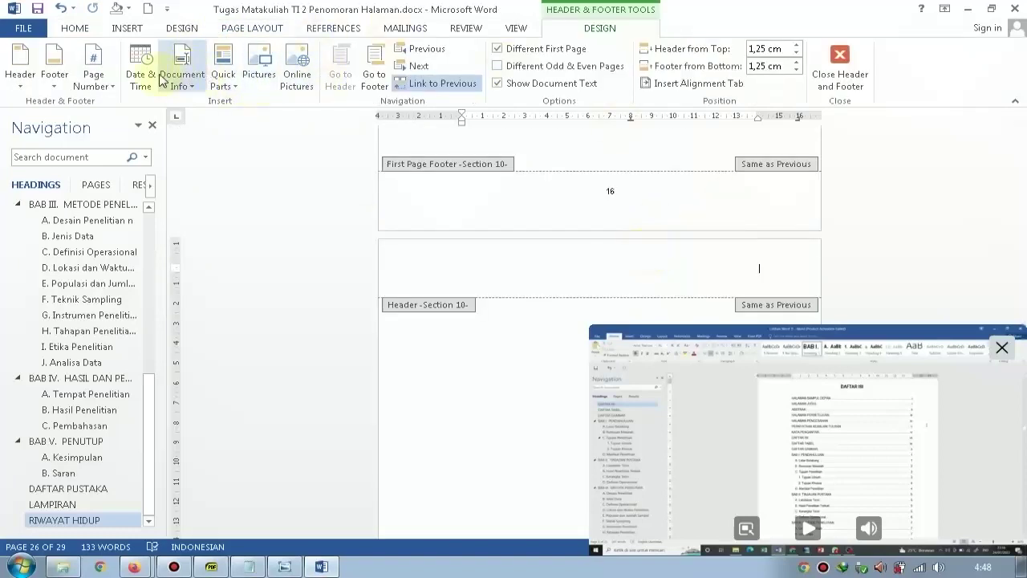
left_click(93, 63)
mouse_move(132, 101)
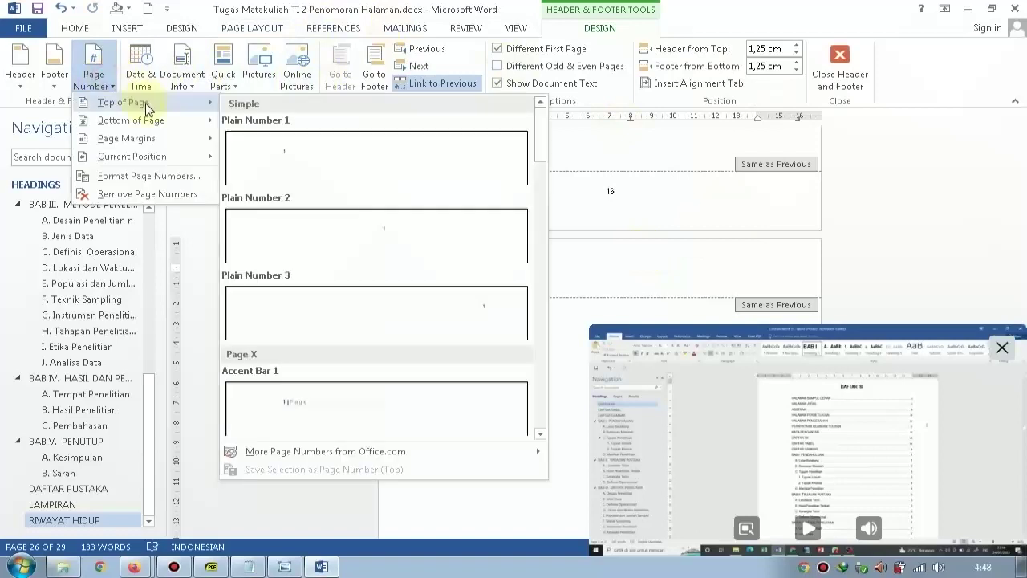
left_click(321, 299)
Delete the page number from the footer of the page following RIWAYAT HIDUP and close the footer.
scroll(523, 247, "down", 7)
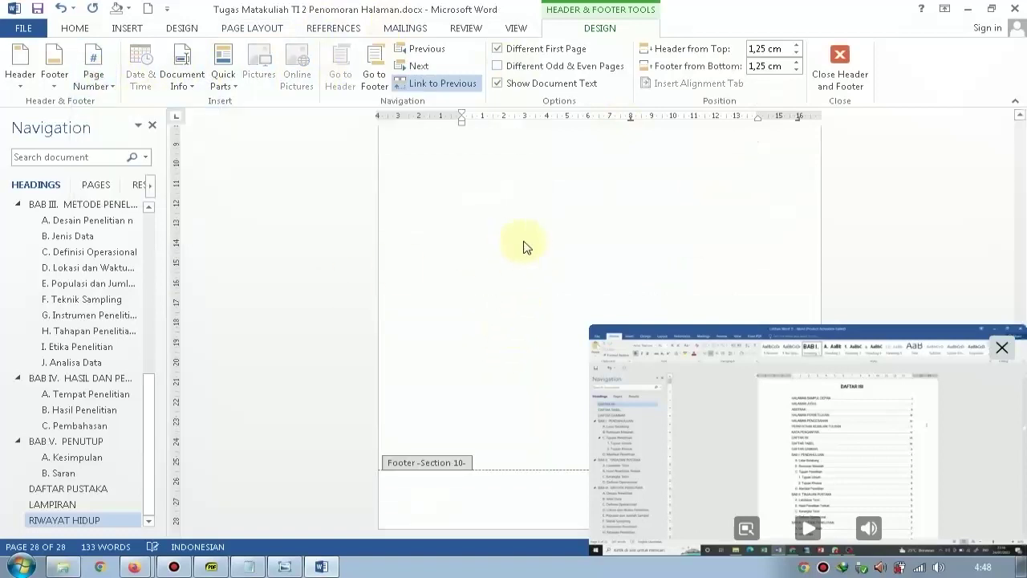
left_click(1008, 351)
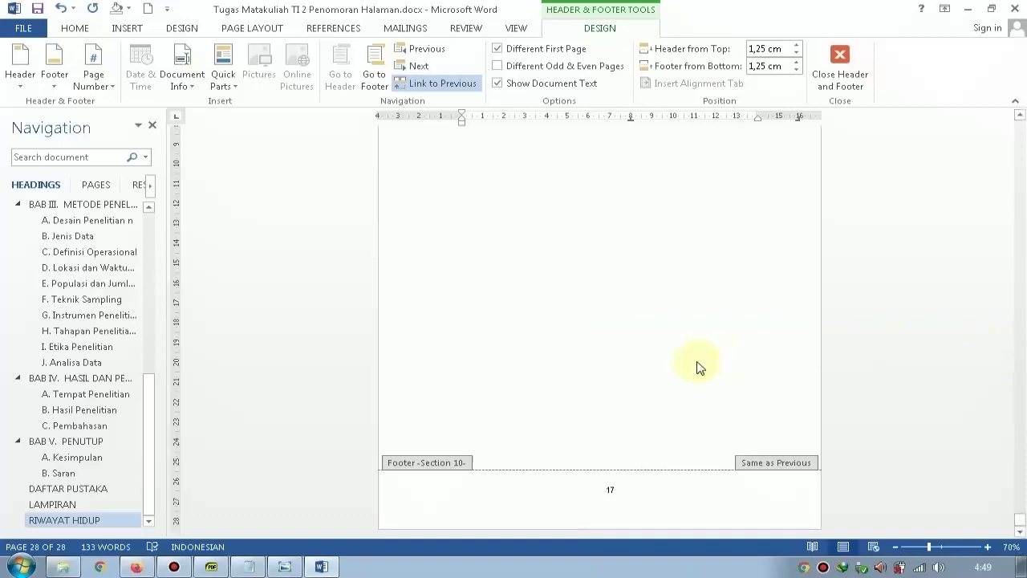
left_click(648, 490)
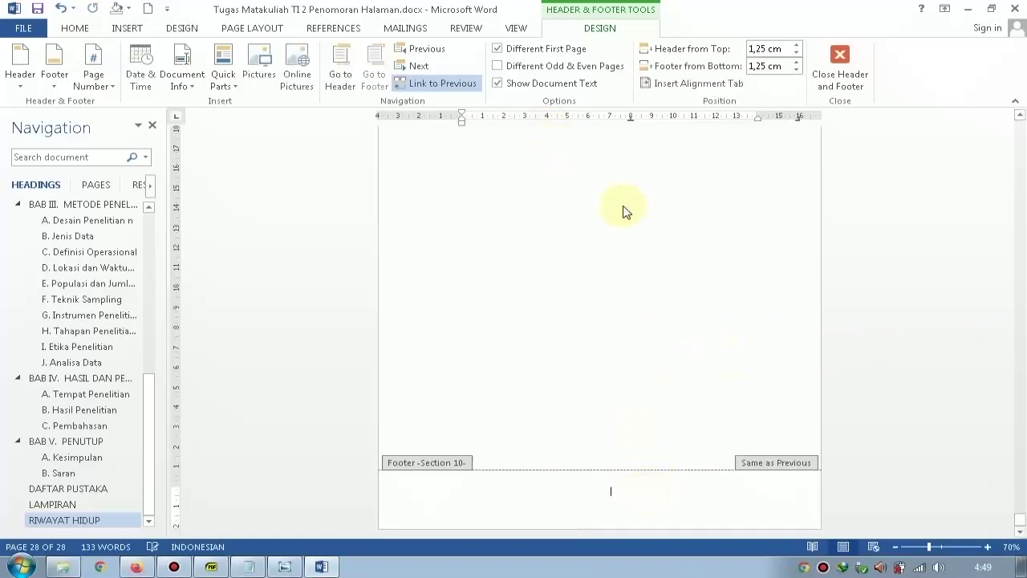
scroll(642, 209, "up", 10)
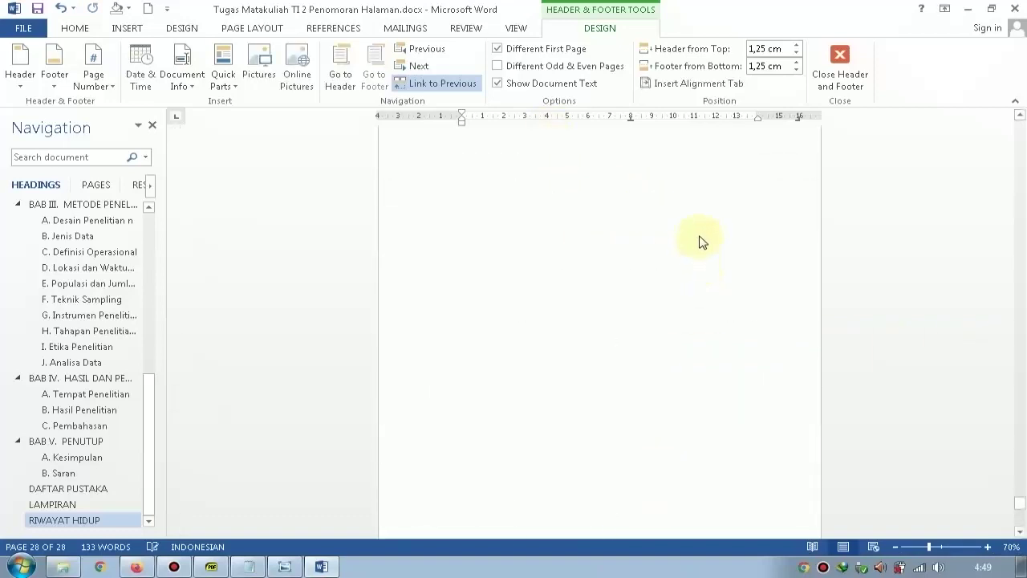
double_click(706, 367)
scroll(710, 321, "up", 5)
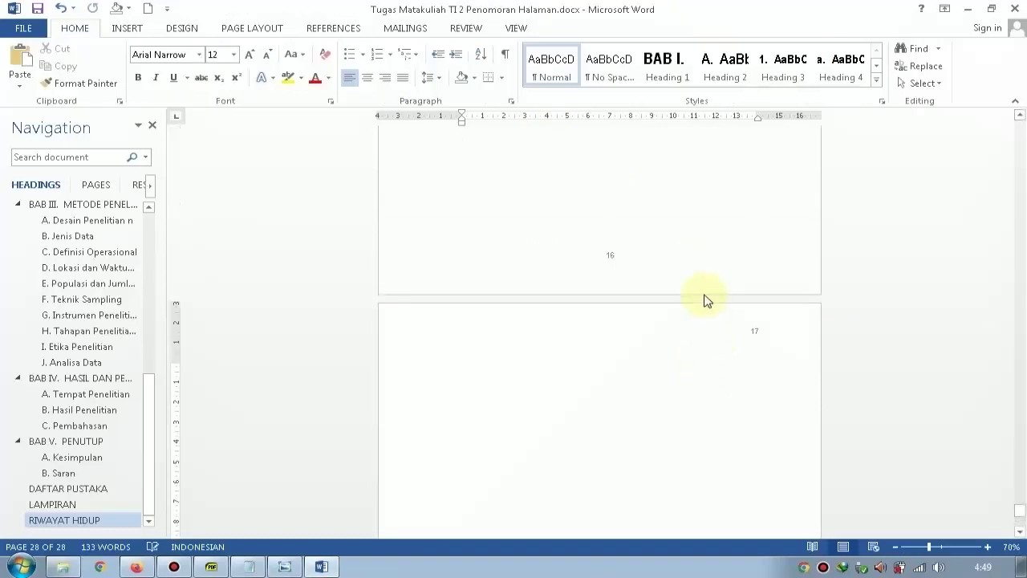
Delete the page number from the first page footer of the HALAMAN SAMPUL DEPAN cover page and close the footer.
scroll(703, 276, "up", 10)
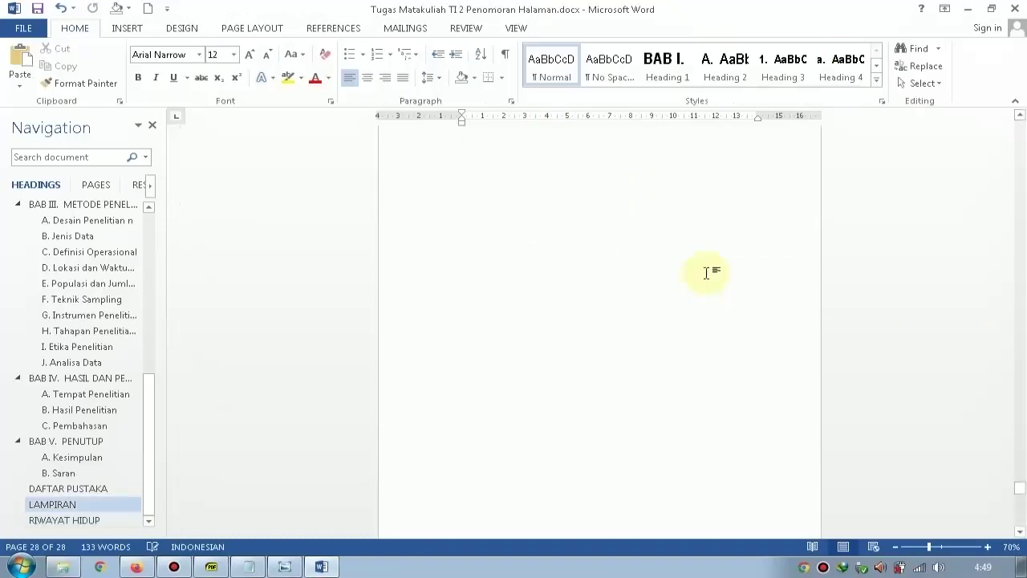
scroll(708, 272, "up", 8)
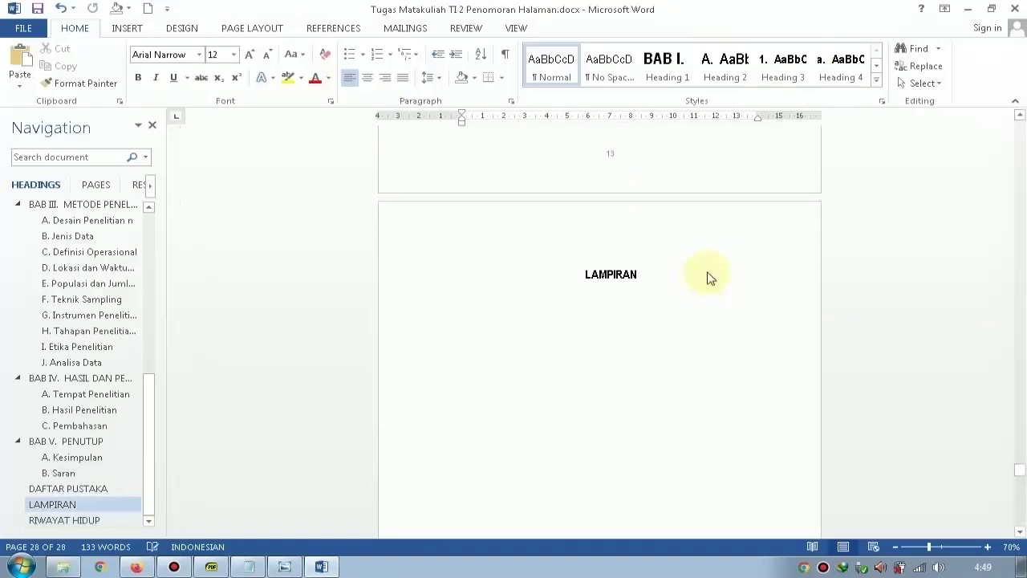
scroll(707, 273, "up", 10)
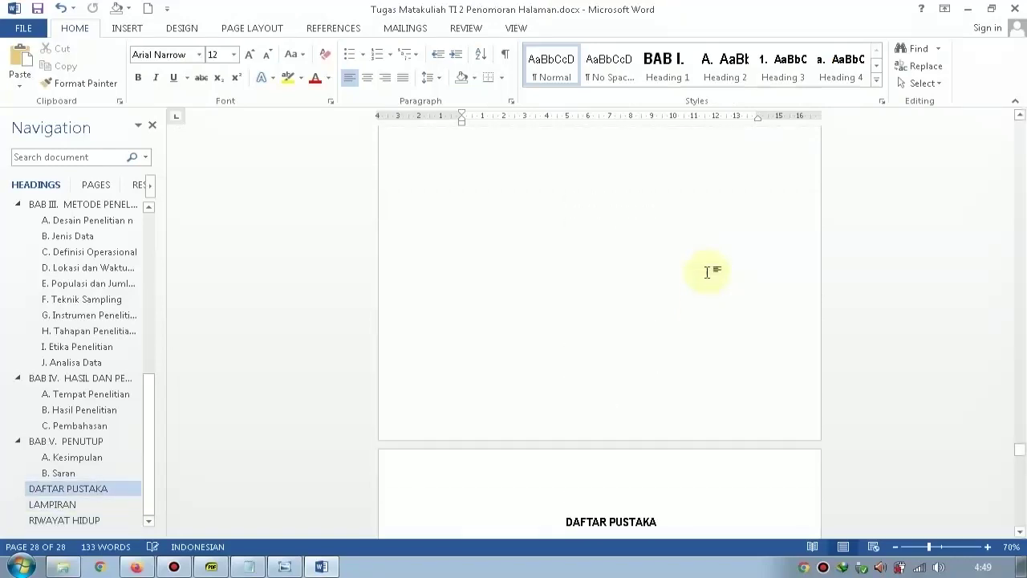
scroll(707, 273, "up", 10)
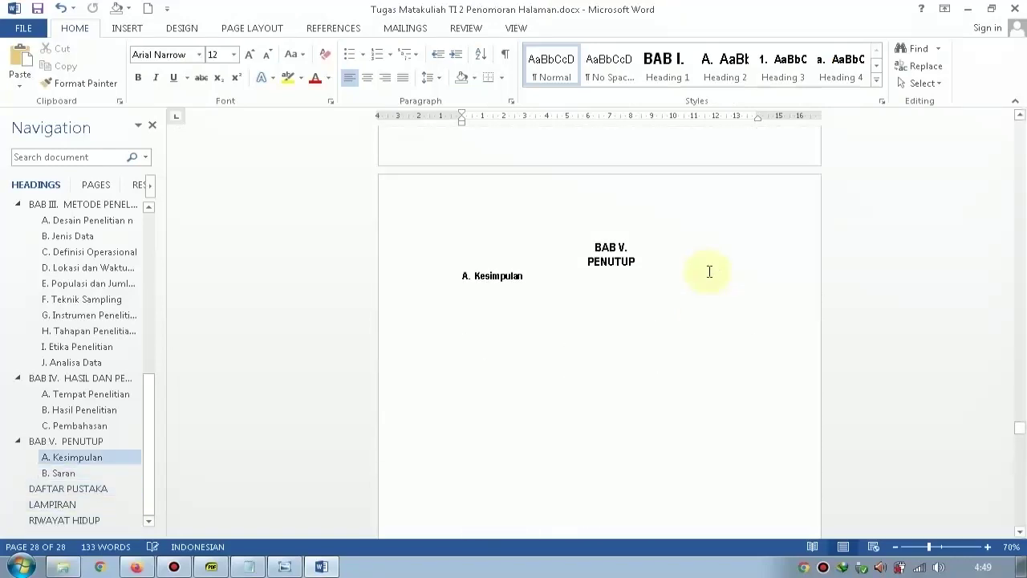
left_click_drag(1019, 425, 999, 127)
left_click(720, 201)
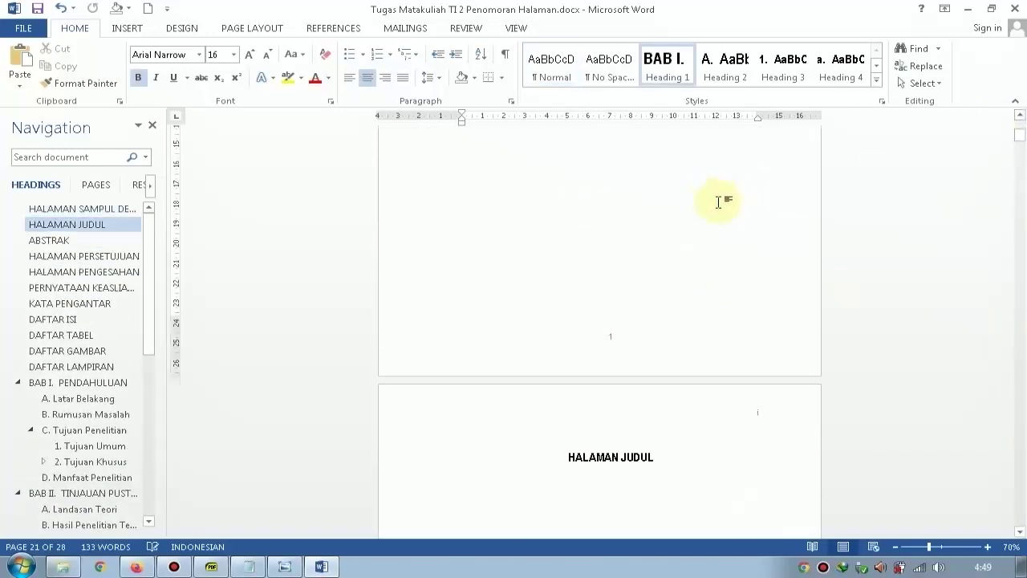
double_click(734, 183)
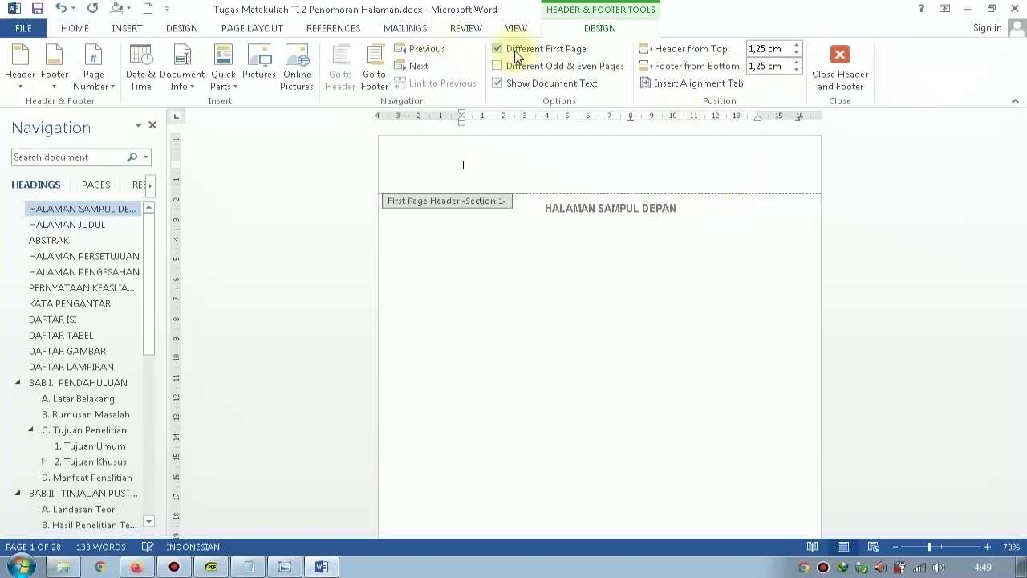
scroll(658, 195, "down", 5)
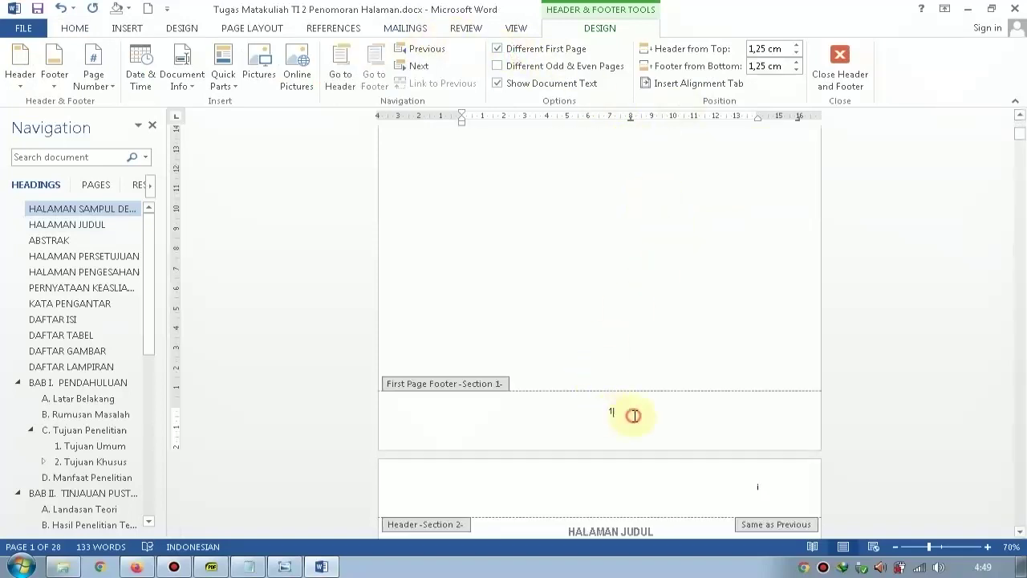
double_click(655, 358)
scroll(674, 340, "down", 8)
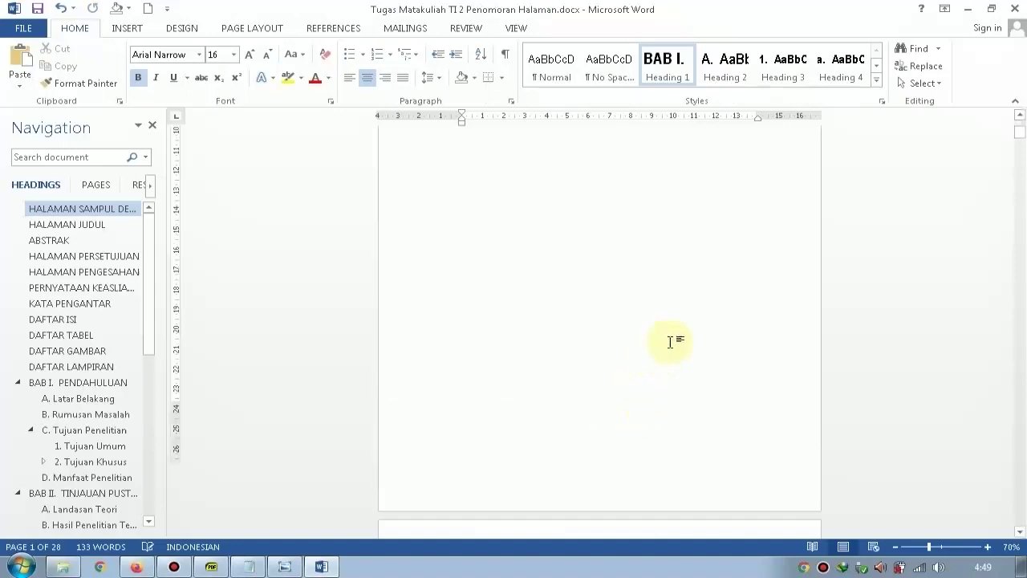
Delete the page number from the HALAMAN JUDUL page's header and return to the document body.
double_click(752, 188)
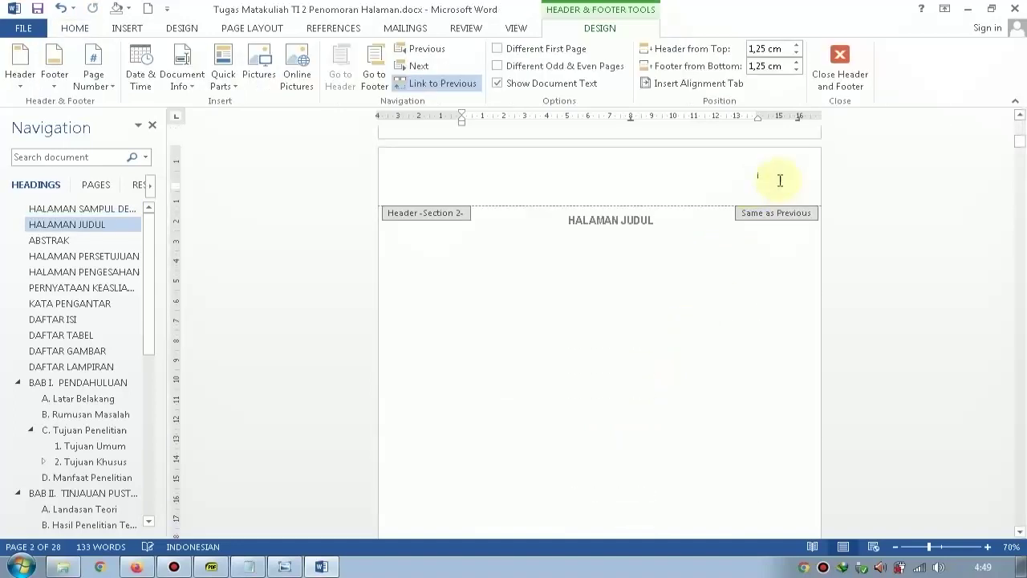
scroll(688, 236, "down", 6)
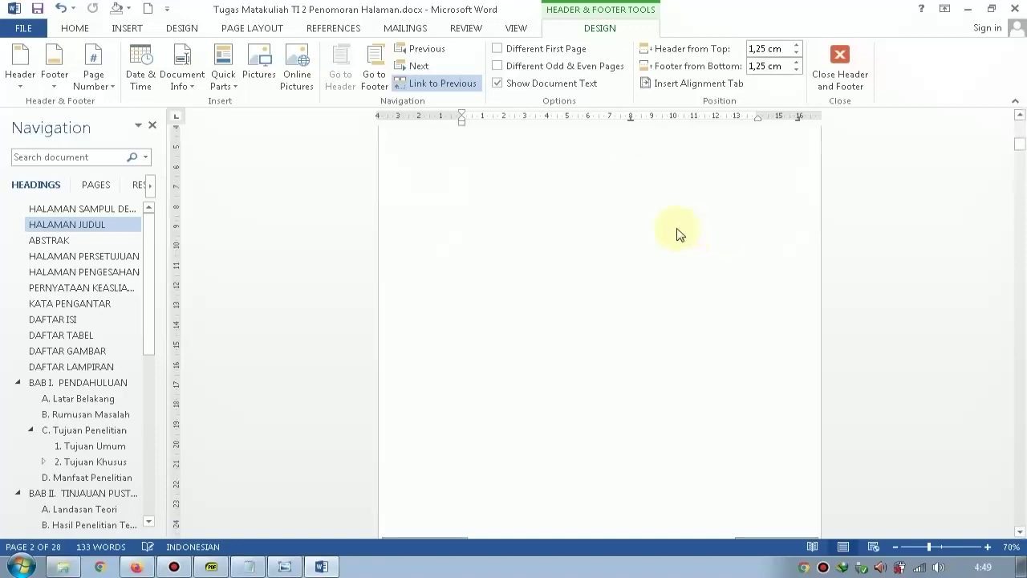
scroll(634, 380, "up", 5)
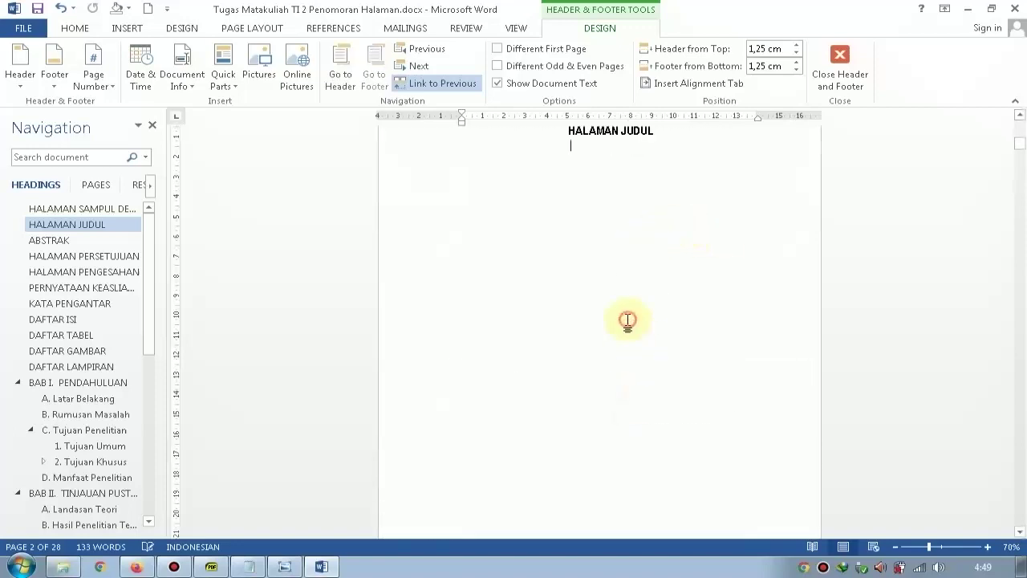
Return to the document body and check the Roman page numbers from HALAMAN JUDUL through to the BAB I pages.
double_click(649, 268)
scroll(648, 268, "up", 3)
scroll(647, 271, "down", 2)
scroll(650, 270, "up", 10)
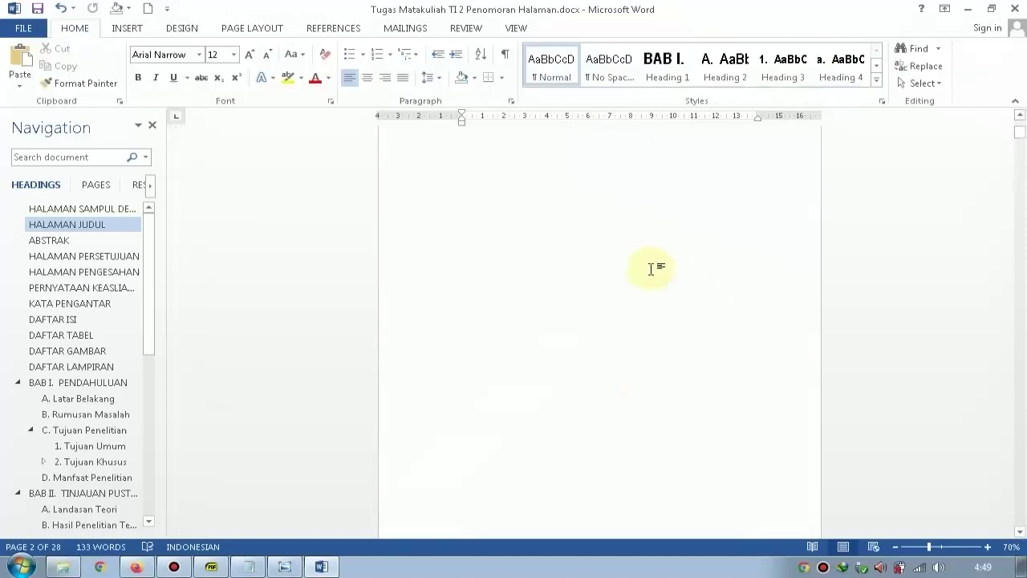
scroll(655, 273, "down", 12)
scroll(658, 279, "down", 10)
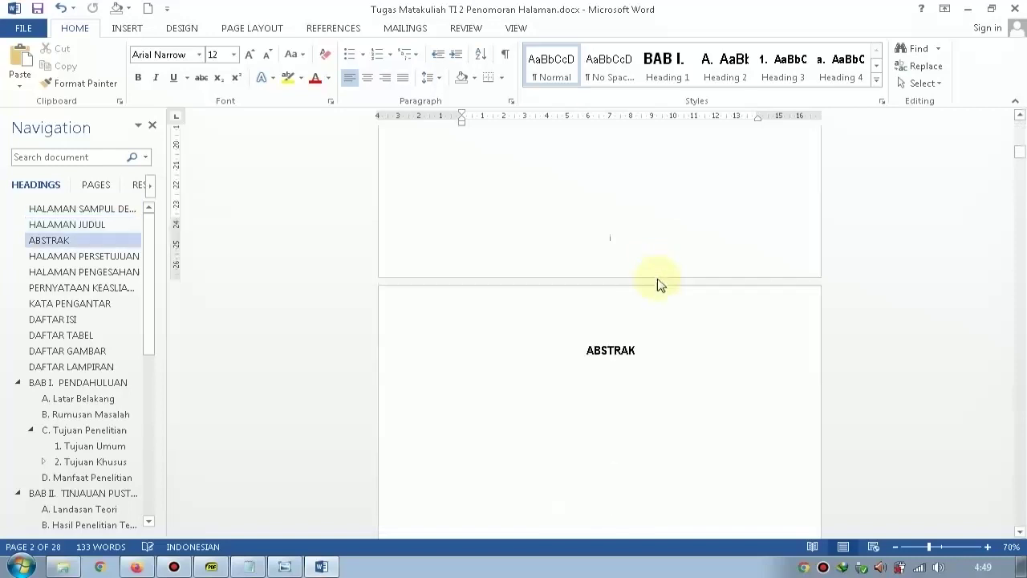
scroll(659, 305, "down", 10)
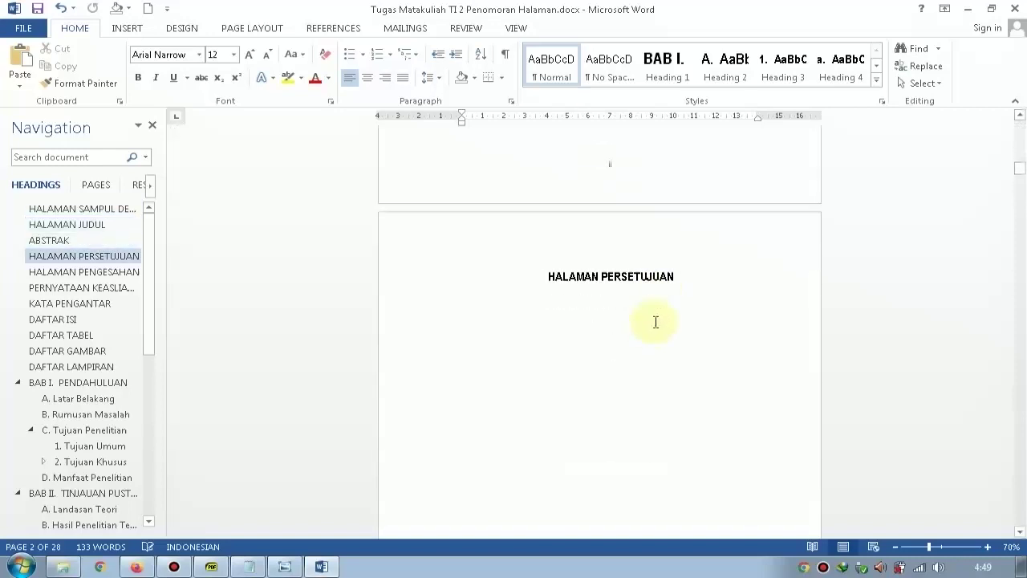
scroll(662, 311, "up", 8)
scroll(665, 305, "down", 15)
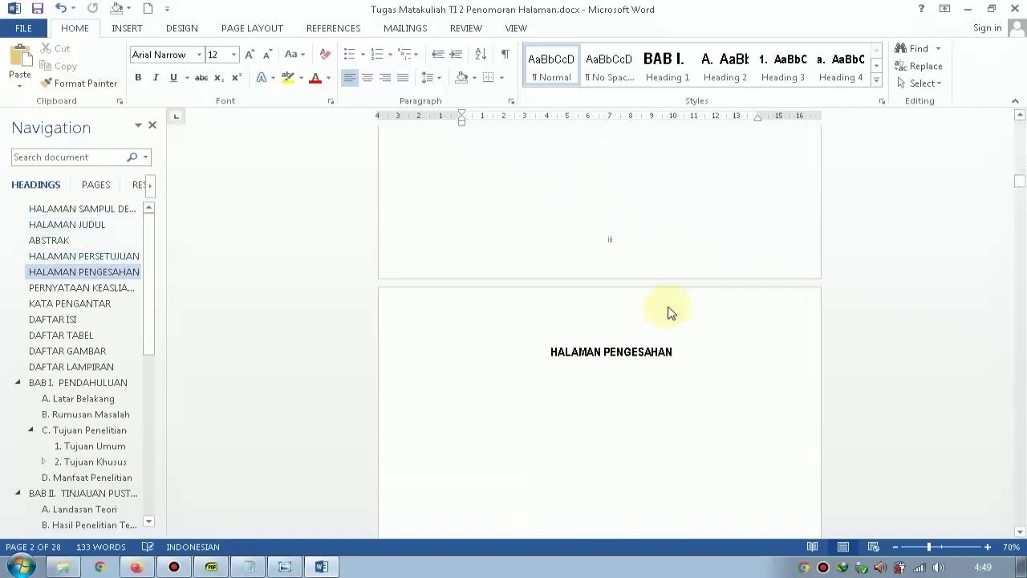
scroll(670, 307, "down", 12)
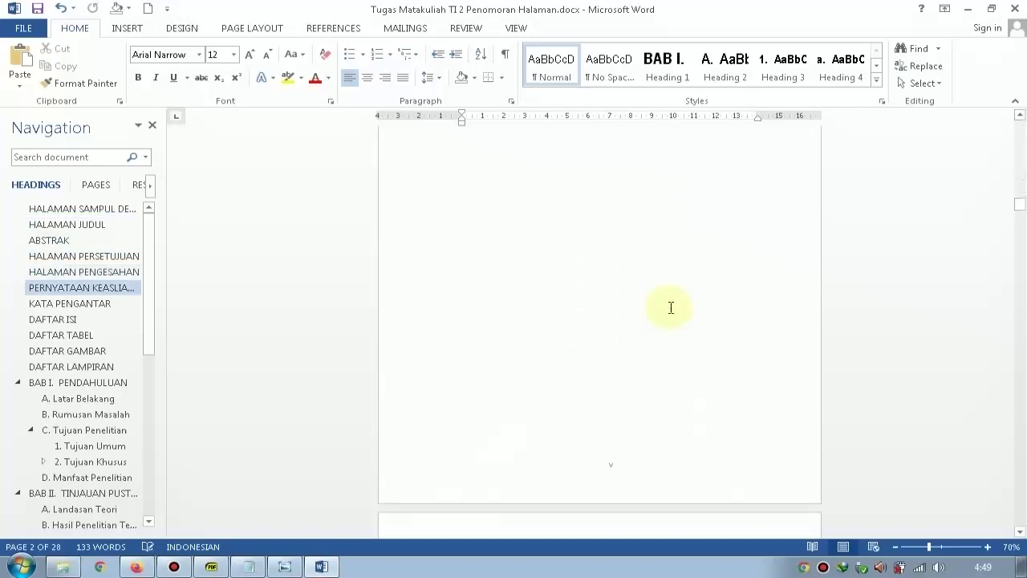
scroll(671, 307, "down", 12)
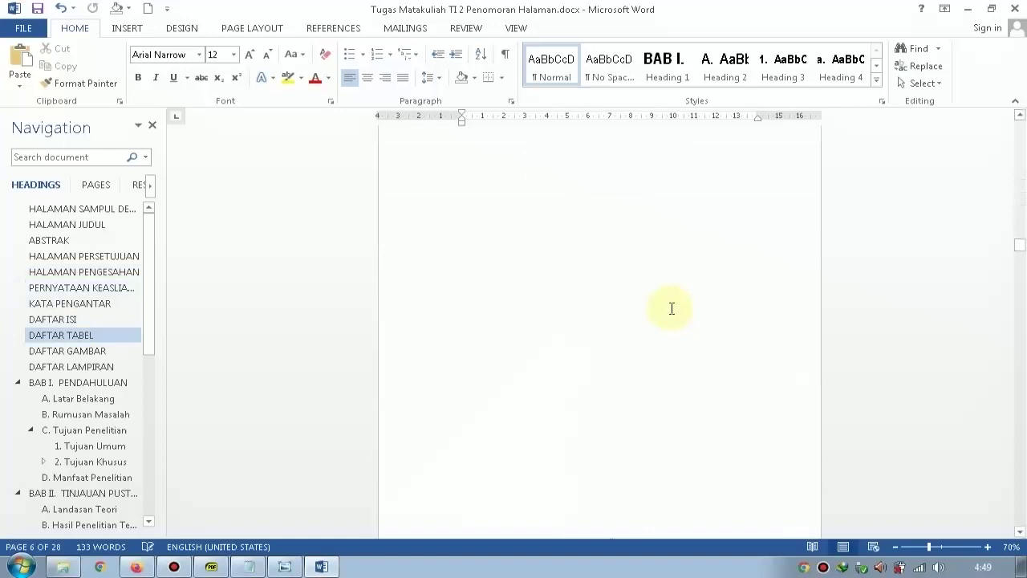
scroll(672, 309, "down", 12)
scroll(674, 308, "down", 12)
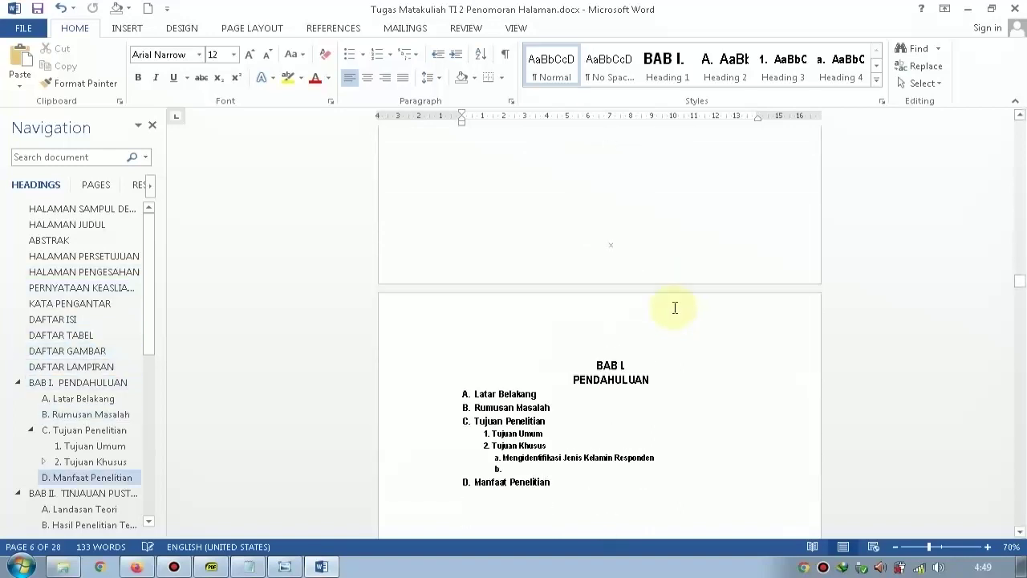
scroll(675, 308, "down", 9)
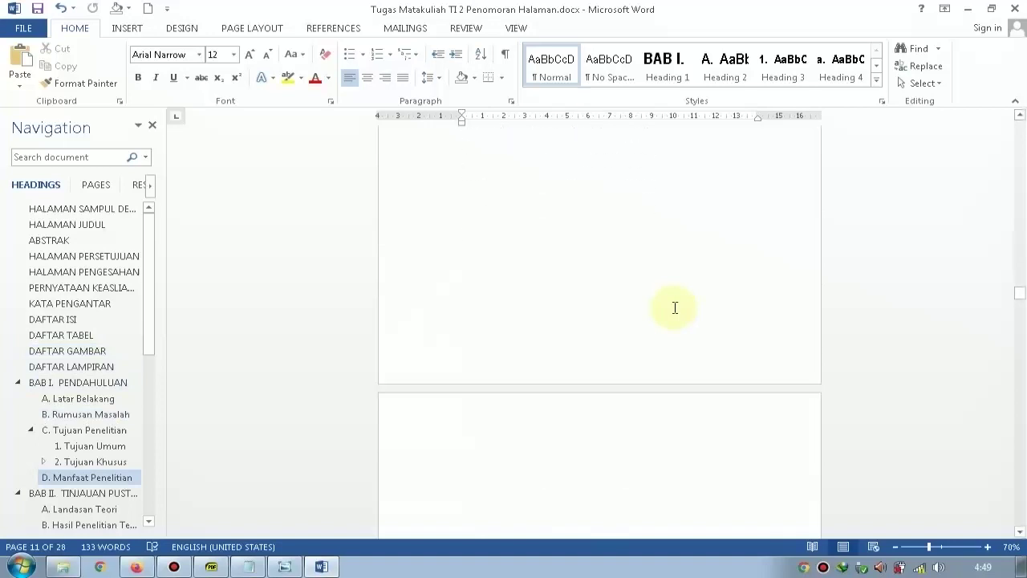
scroll(647, 347, "up", 1)
scroll(642, 369, "up", 7)
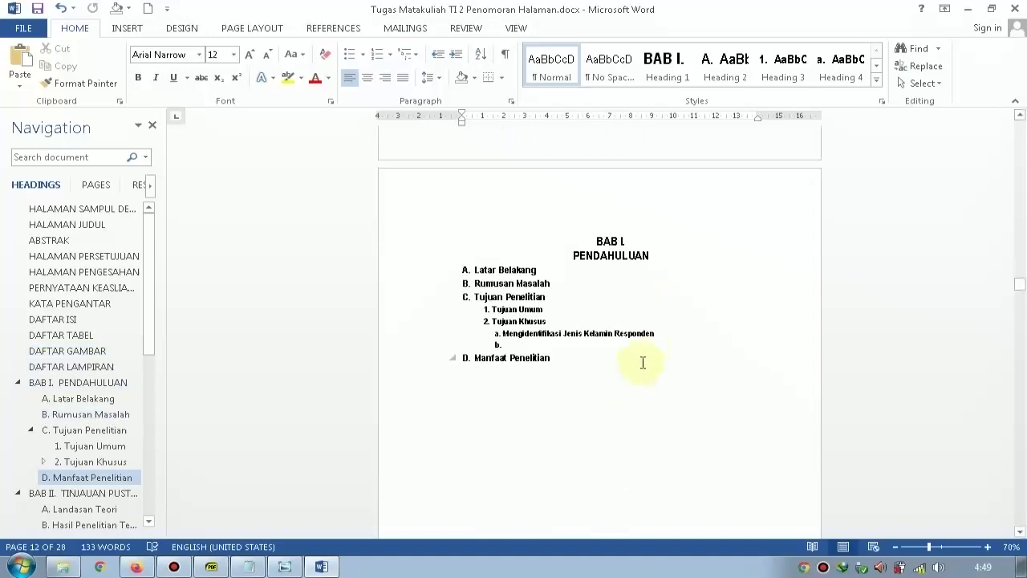
Unlink the first page header of the BAB I page from the previous section and turn off Different First Page there.
double_click(672, 220)
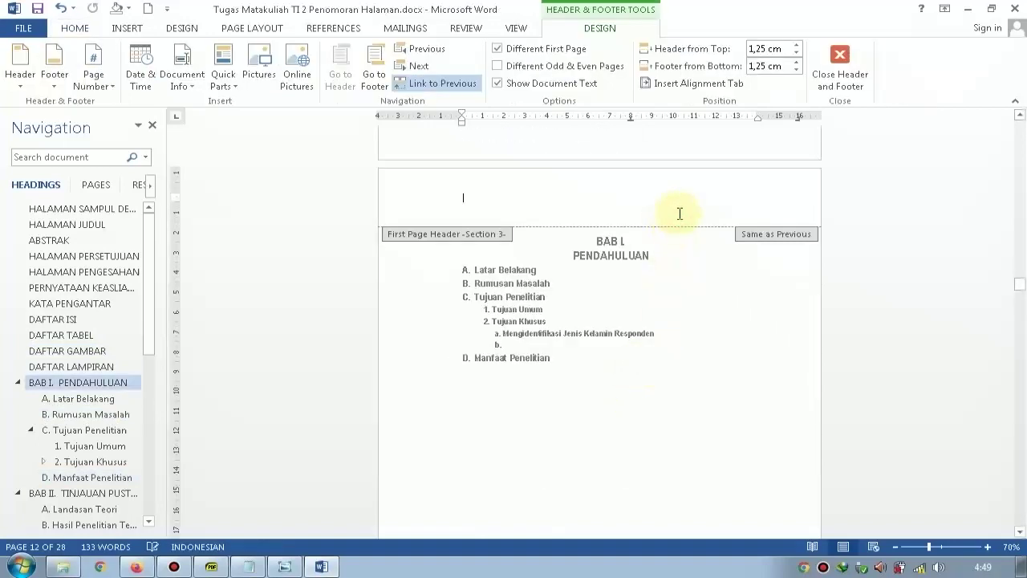
left_click(459, 83)
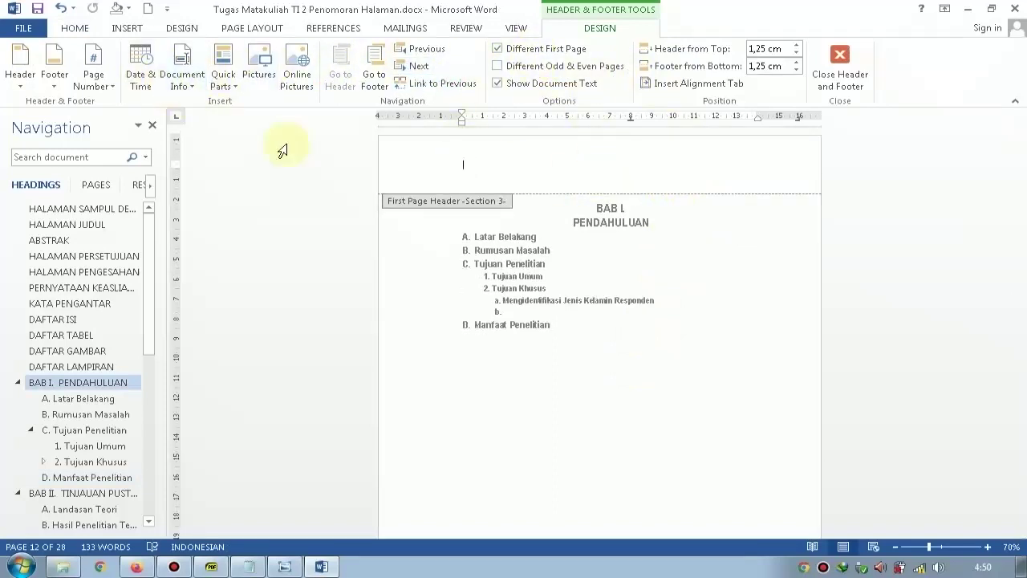
scroll(629, 310, "down", 2)
left_click(522, 48)
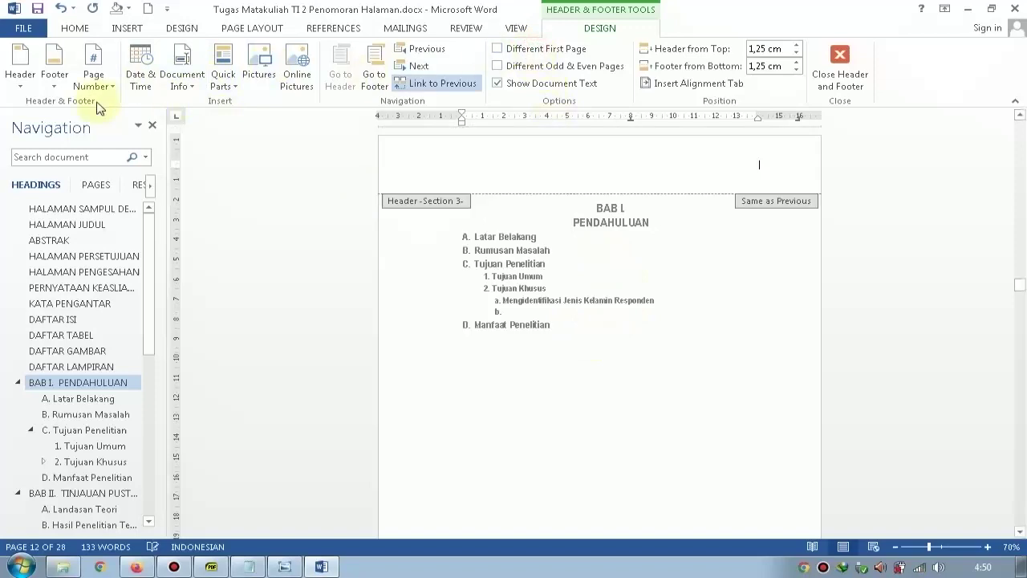
Insert the Plain Number 3 page number at the top of the BAB I page and unlink its header from the previous section.
left_click(94, 81)
mouse_move(128, 102)
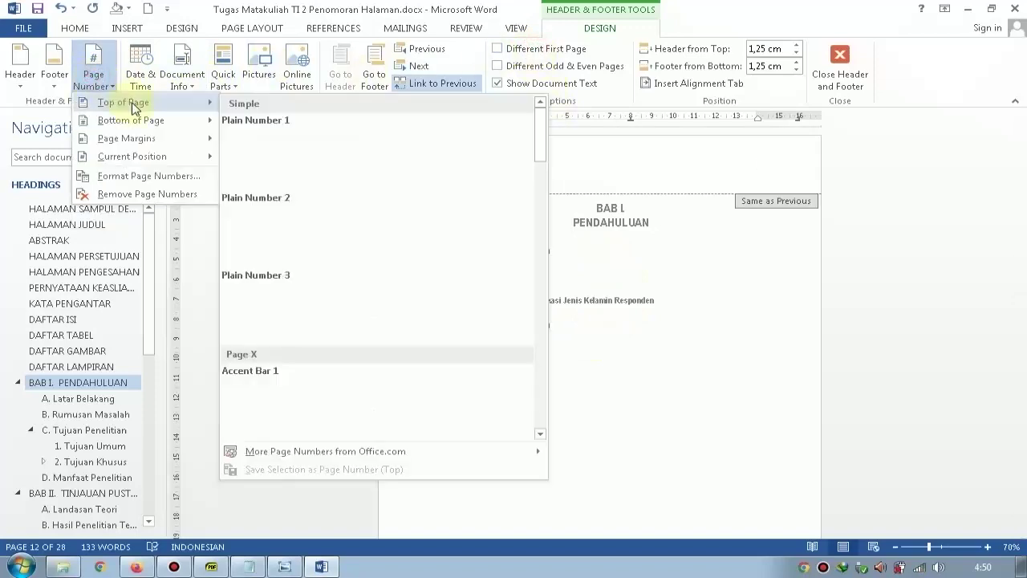
left_click(361, 306)
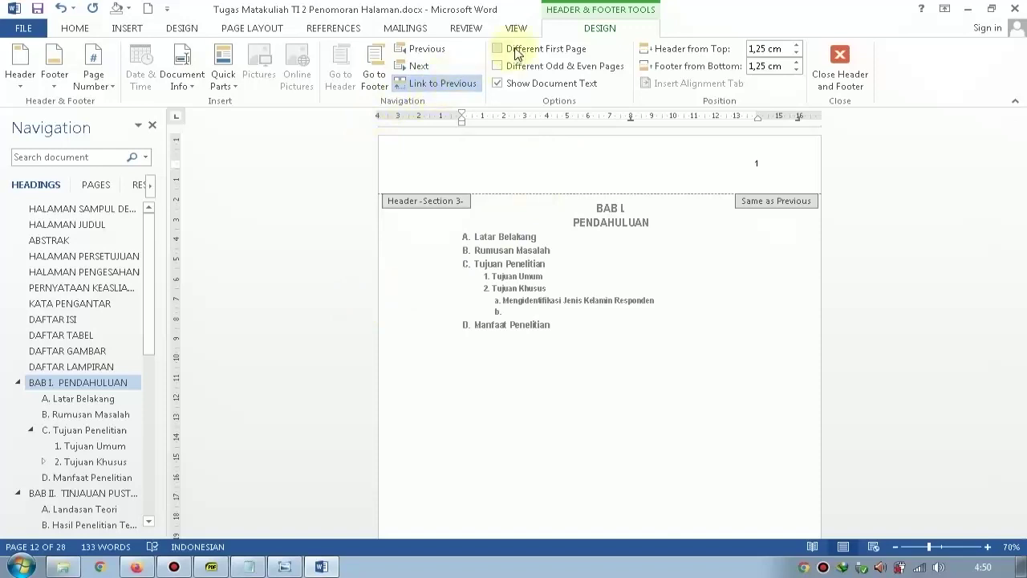
left_click(462, 86)
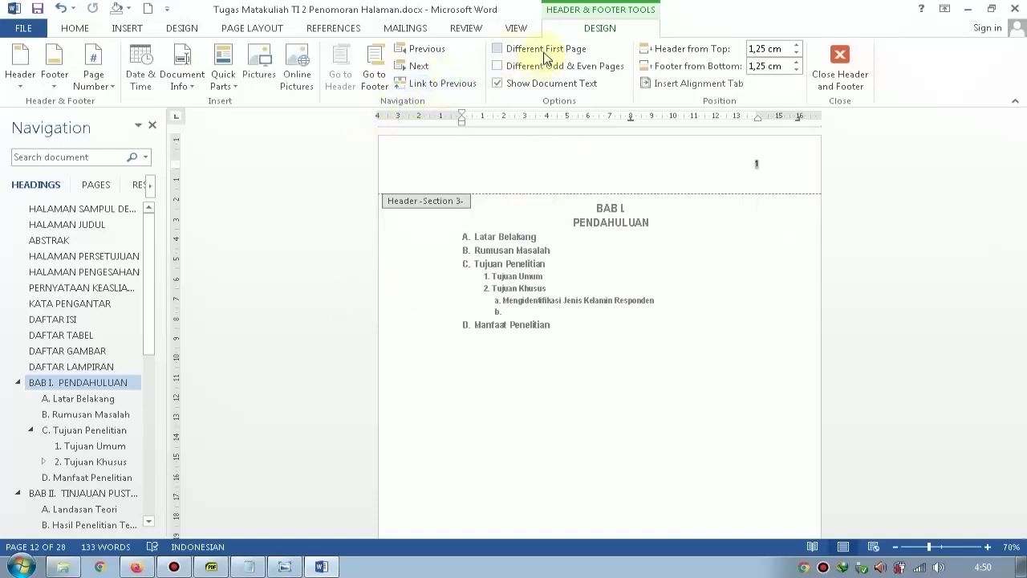
Turn on Different First Page for the BAB I section, insert a centred page number at the bottom of its first page, and return to the body.
scroll(658, 223, "down", 1)
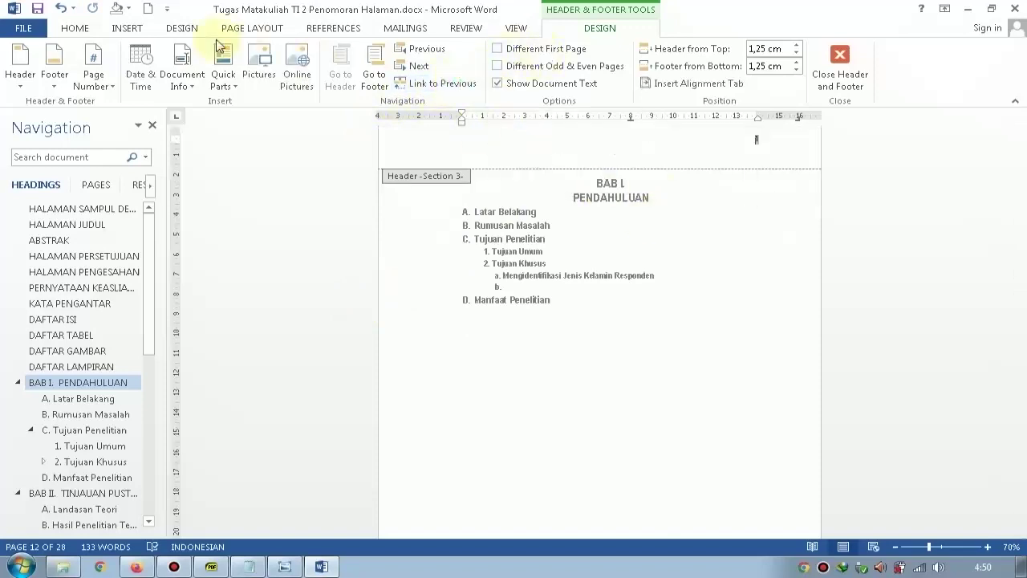
left_click(501, 48)
left_click(94, 78)
mouse_move(121, 120)
left_click(293, 178)
double_click(598, 325)
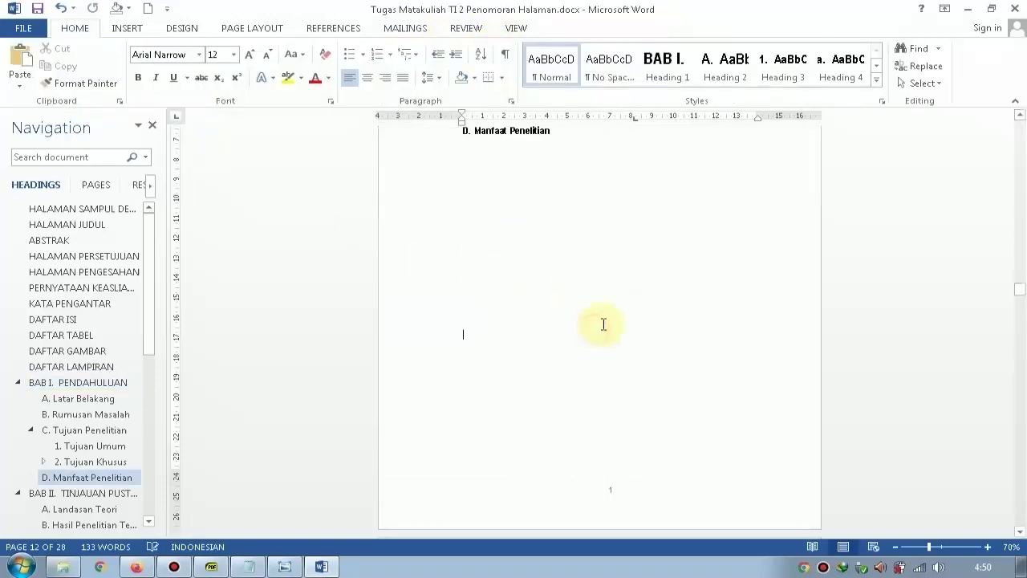
Check the page number placement on the pages from BAB I through the Pembahasan page of BAB IV.
scroll(622, 321, "down", 5)
scroll(624, 319, "down", 3)
left_click(629, 316)
scroll(633, 315, "down", 5)
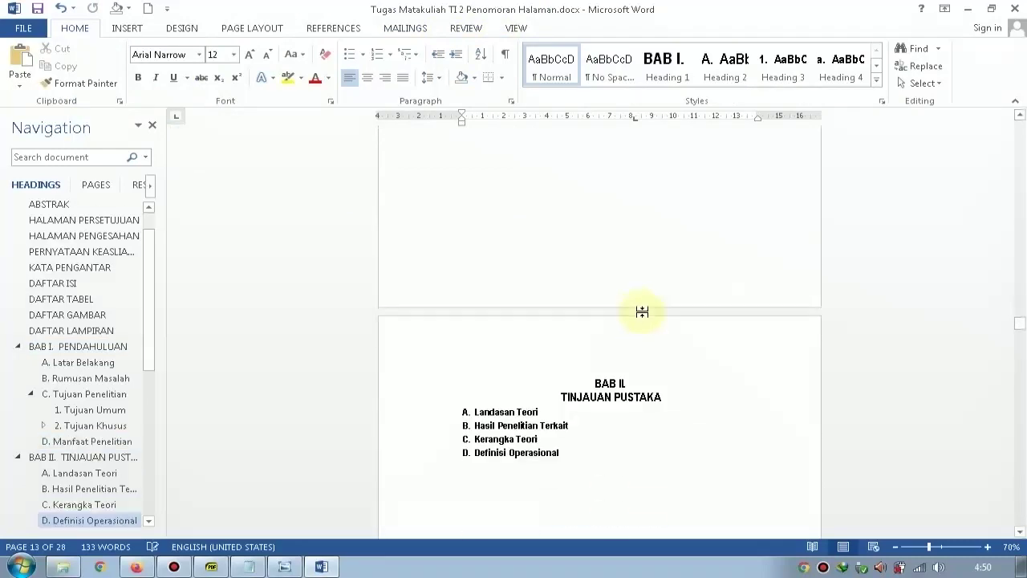
scroll(644, 313, "down", 10)
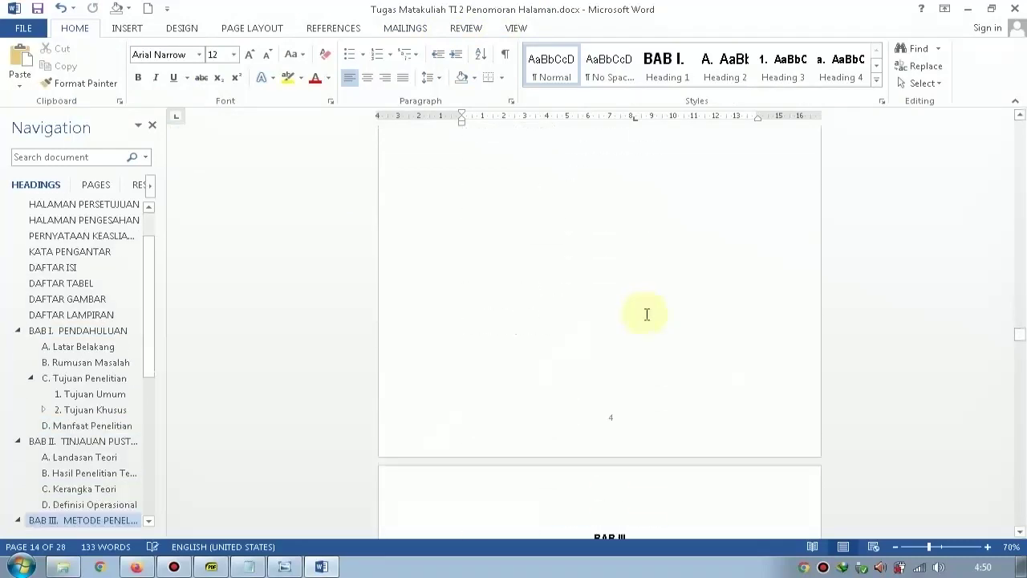
scroll(646, 315, "down", 10)
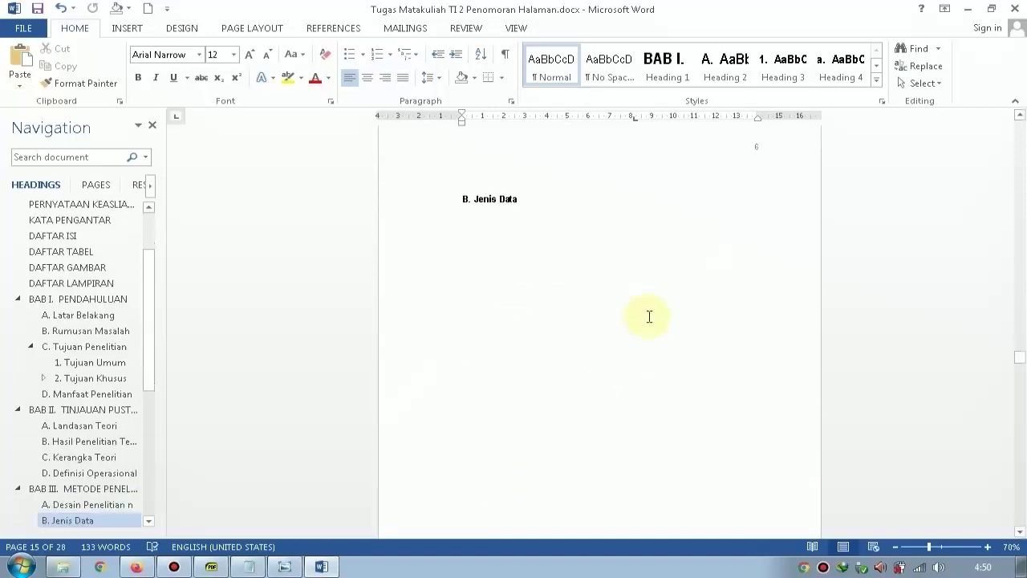
scroll(650, 322, "down", 10)
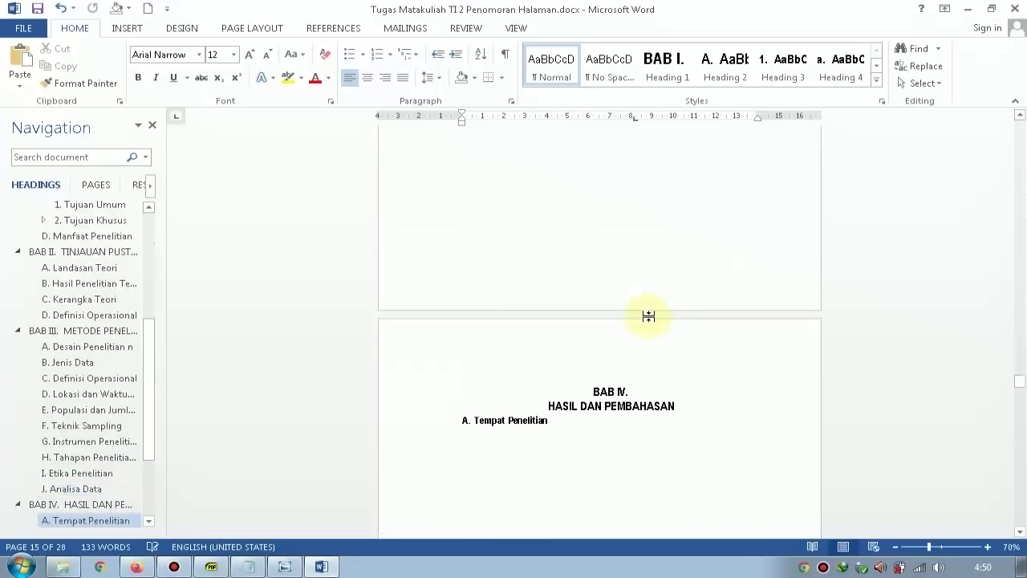
scroll(649, 318, "down", 10)
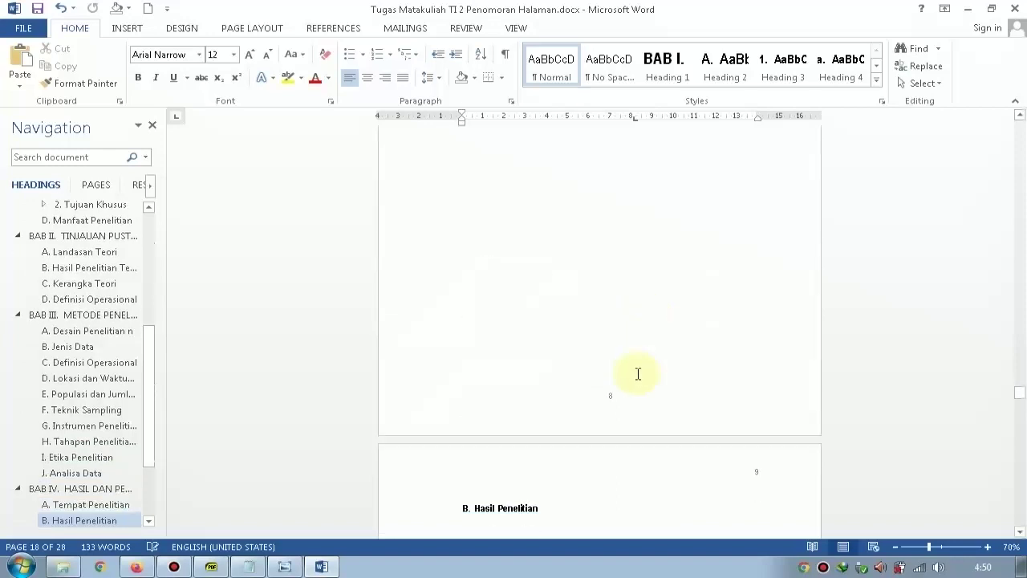
scroll(952, 394, "down", 10)
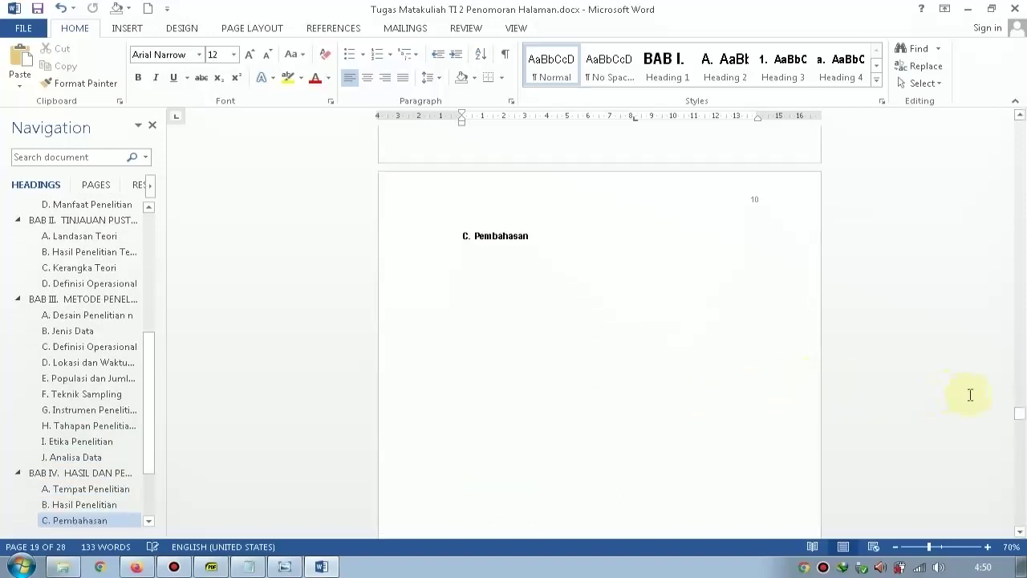
Try to delete the page number from the first page footer of the HALAMAN SAMPUL DEPAN cover page.
left_click_drag(1019, 419, 976, 136)
scroll(955, 243, "down", 5)
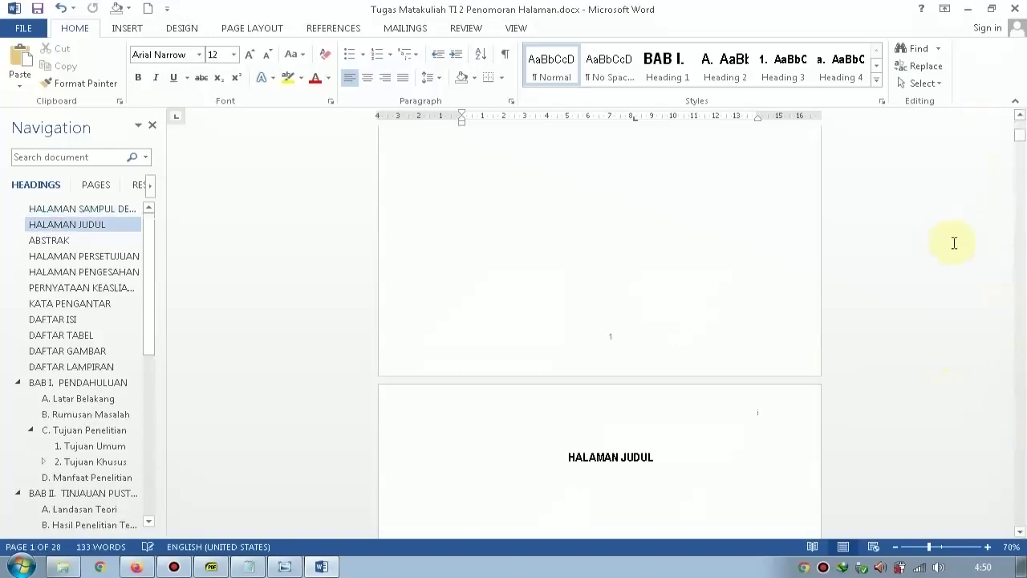
scroll(883, 297, "down", 2)
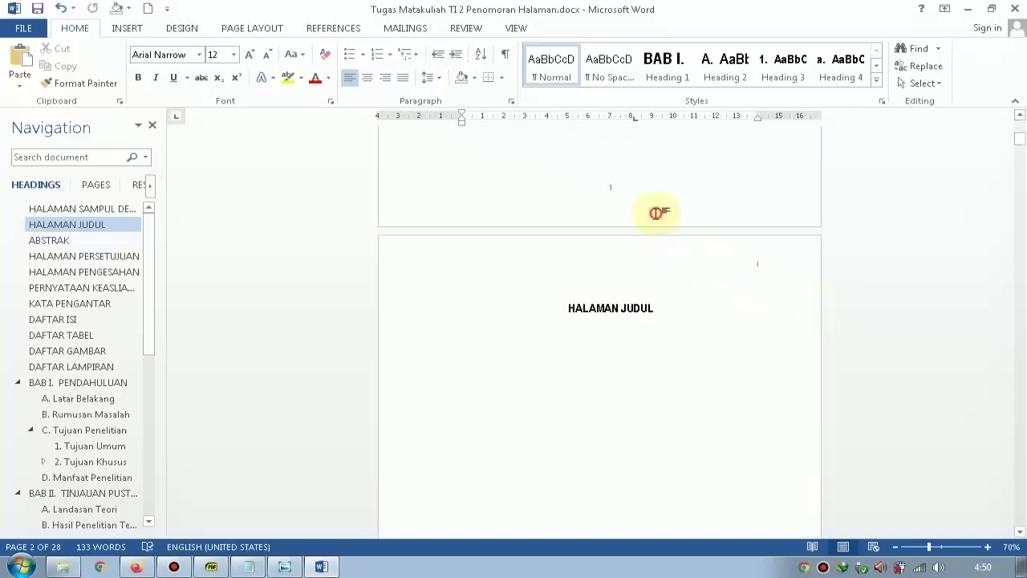
scroll(657, 216, "up", 7)
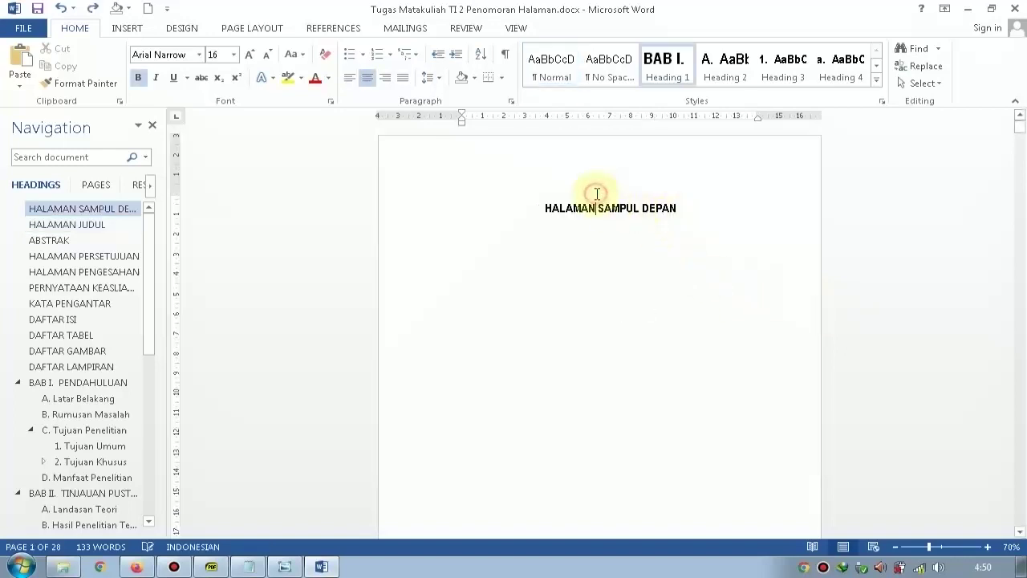
double_click(594, 192)
scroll(633, 332, "down", 4)
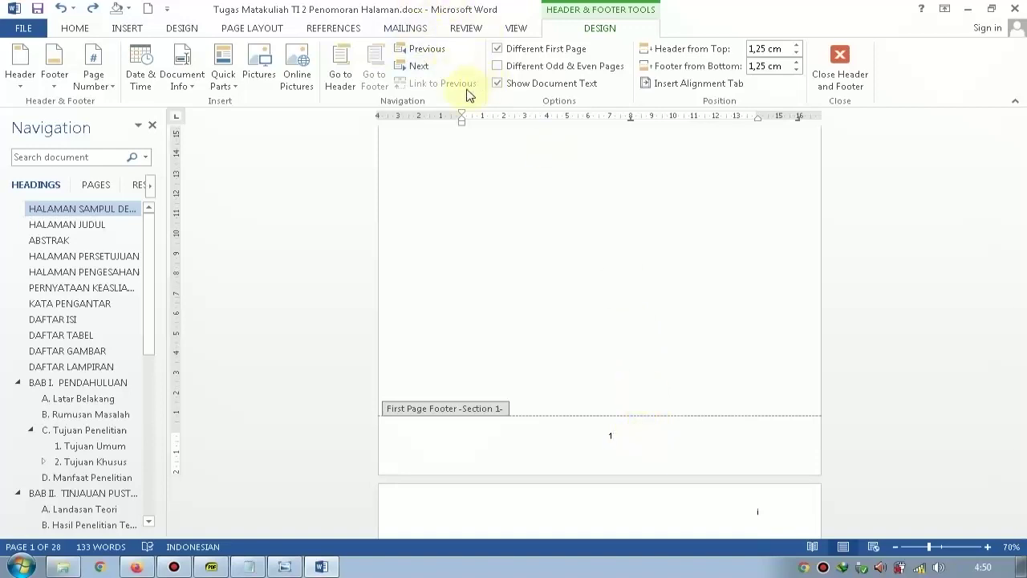
scroll(674, 274, "down", 2)
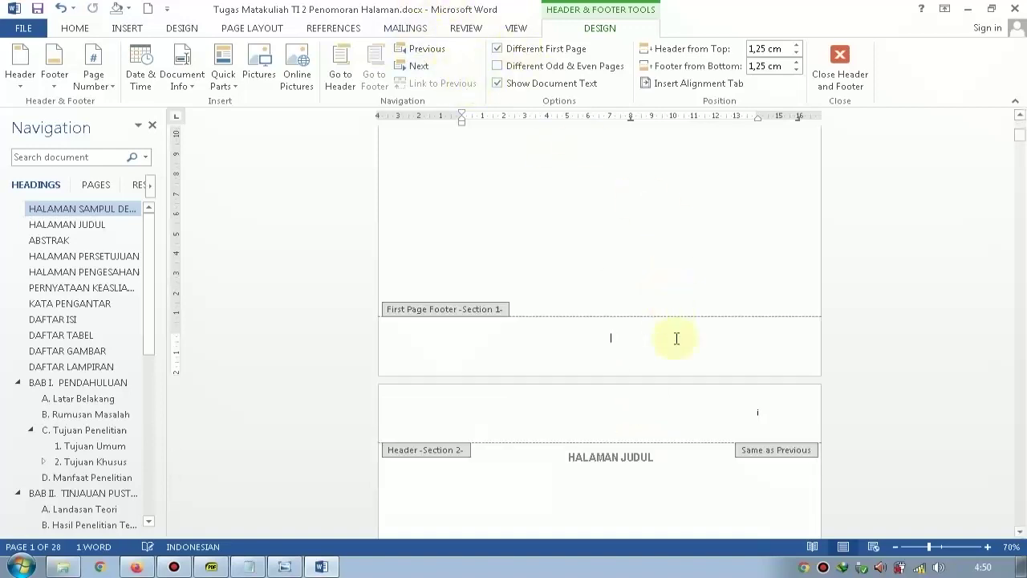
Check the header and footer numbers of the HALAMAN JUDUL and ABSTRAK pages, and undo the deletion of the cover's footer number.
scroll(681, 392, "down", 15)
scroll(687, 387, "down", 10)
scroll(690, 384, "up", 12)
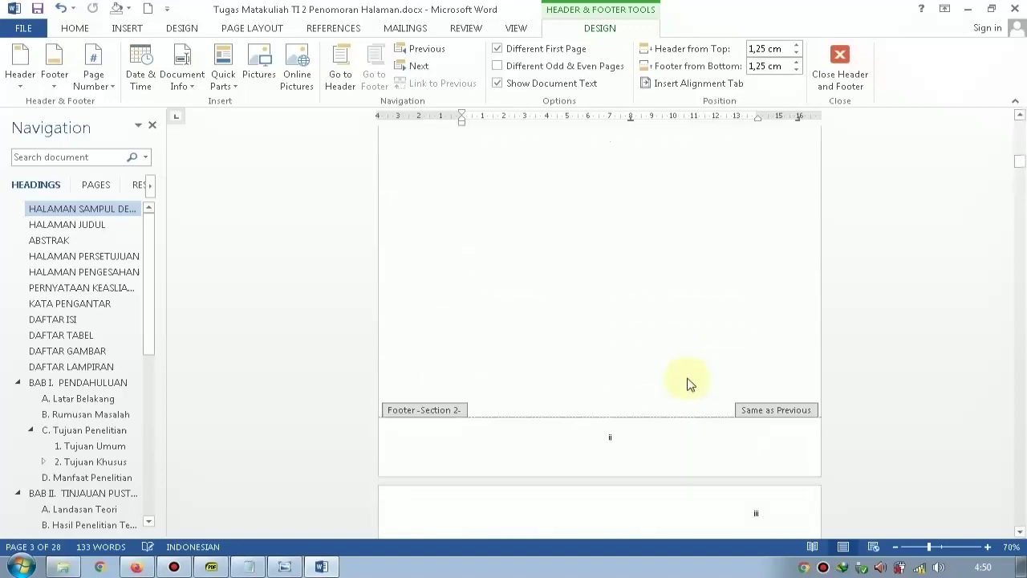
scroll(706, 392, "up", 2)
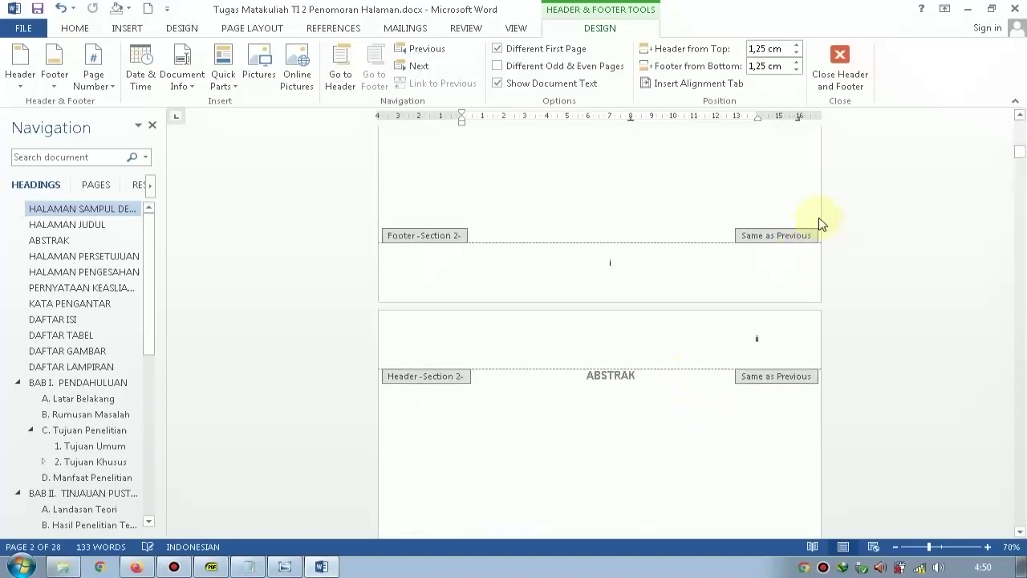
key("Up")
key("Up")
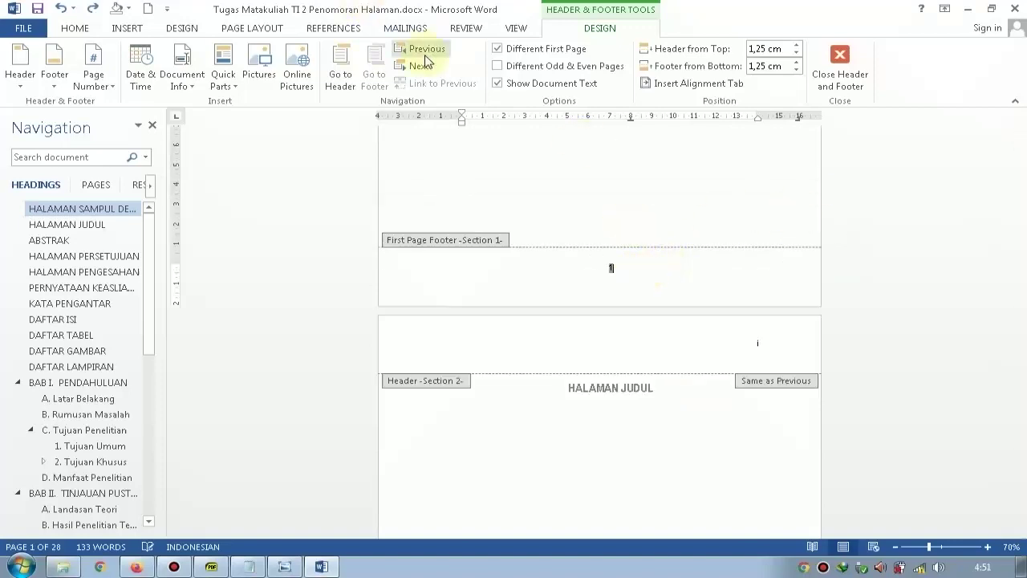
Remove the page number from the cover page's first page footer, open the HALAMAN JUDUL header, and return to the body.
double_click(649, 443)
double_click(759, 359)
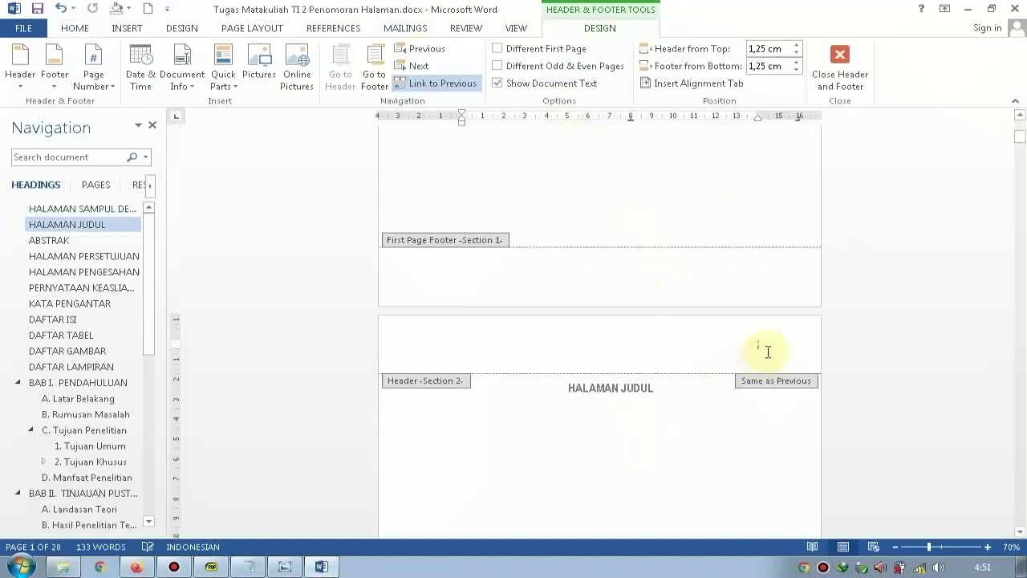
double_click(741, 418)
Check the cover page's header and footer for page numbers, and open its first page header for editing.
scroll(734, 413, "down", 5)
scroll(722, 397, "up", 10)
scroll(730, 393, "down", 3)
scroll(730, 392, "up", 3)
scroll(644, 179, "up", 1)
double_click(644, 180)
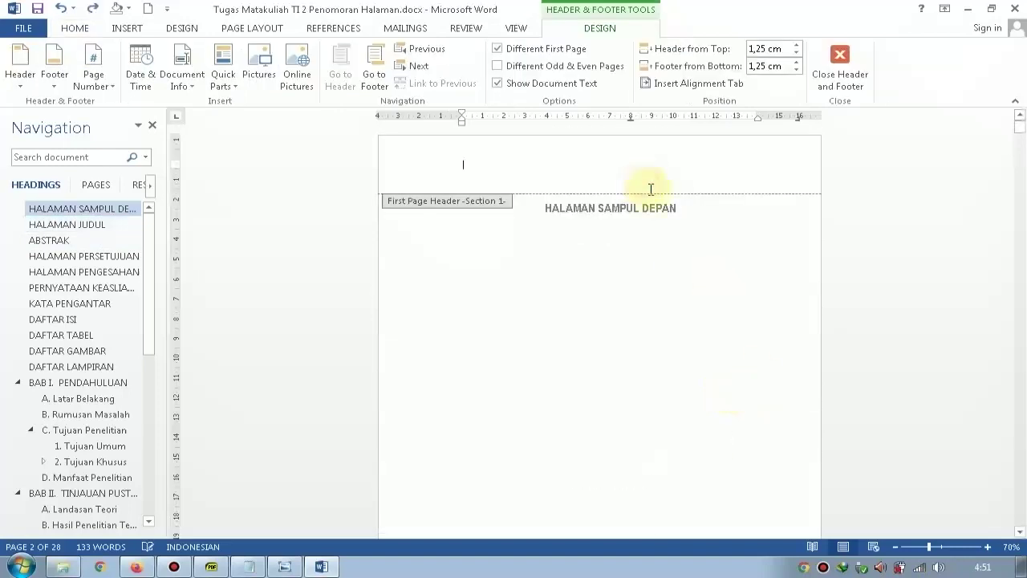
Check the page numbers from HALAMAN SAMPUL DEPAN through the front matter to the BAB I first page footer.
scroll(345, 183, "down", 10)
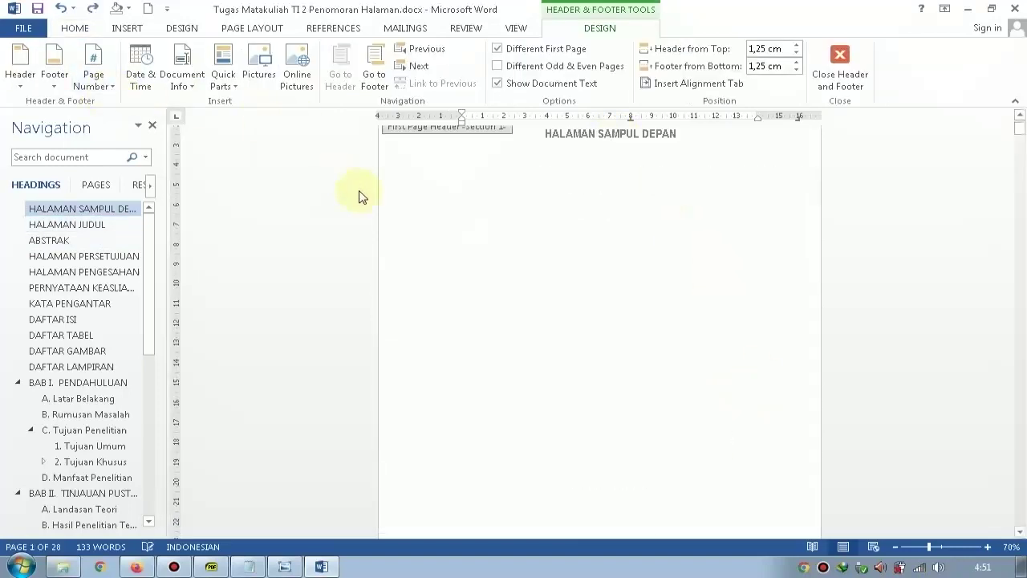
scroll(688, 418, "down", 10)
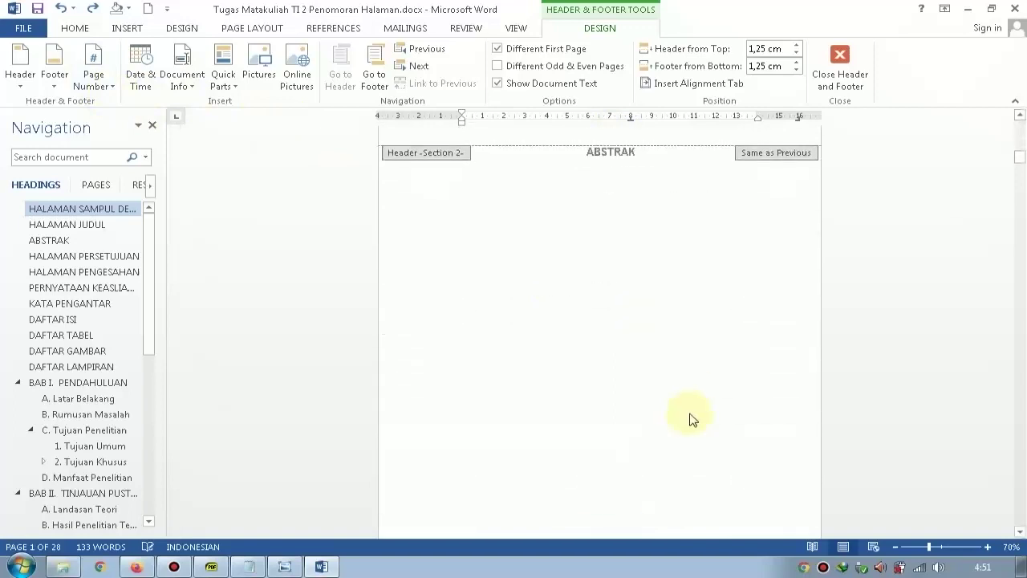
scroll(690, 417, "down", 9)
scroll(694, 419, "up", 5)
scroll(694, 419, "down", 20)
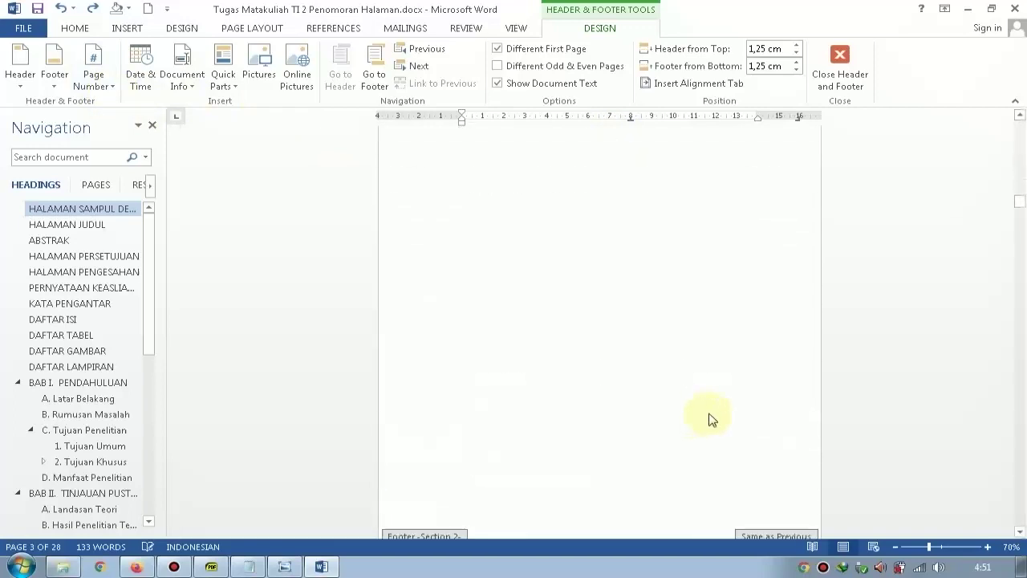
scroll(716, 419, "down", 20)
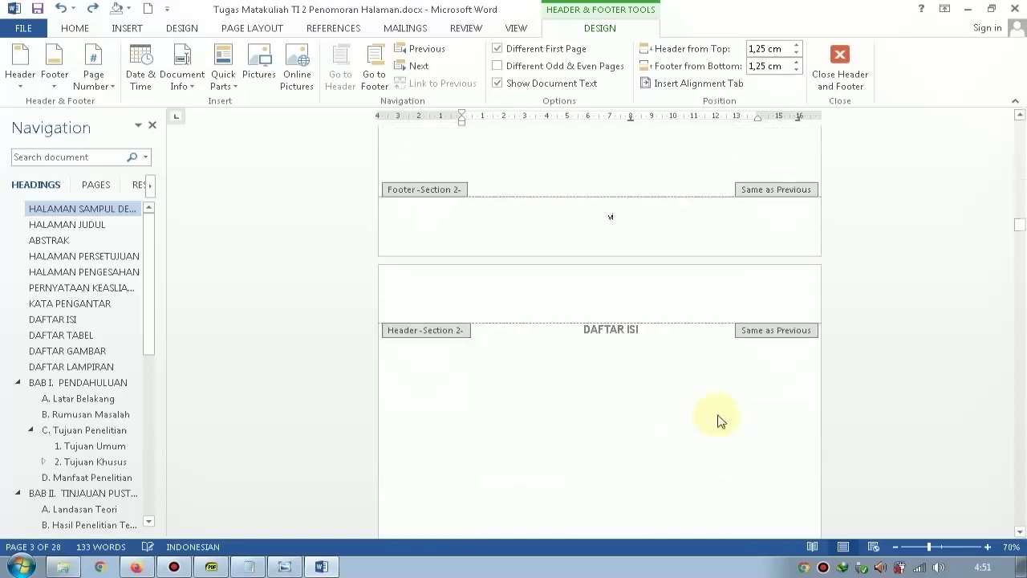
scroll(722, 415, "down", 20)
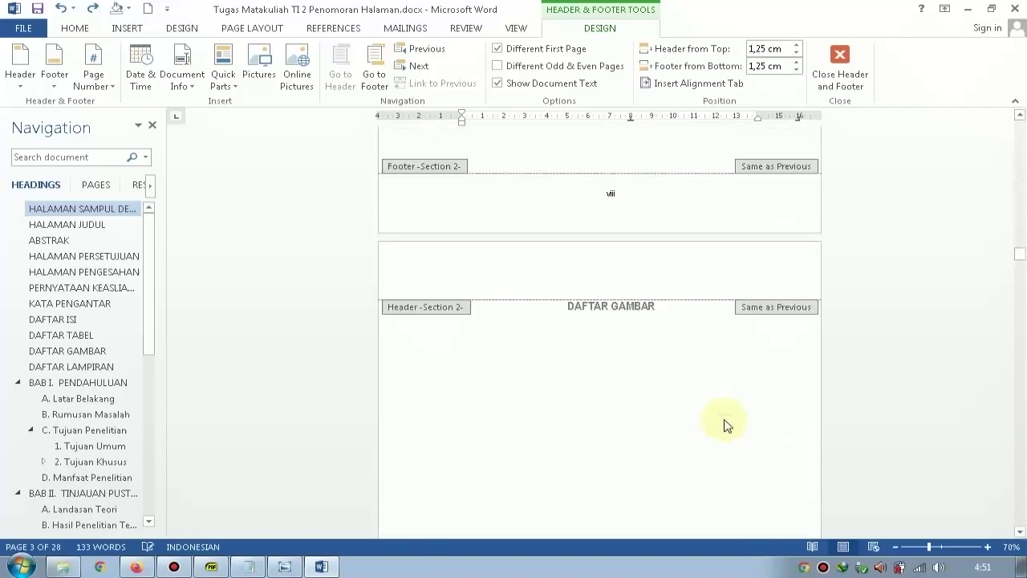
scroll(730, 425, "down", 20)
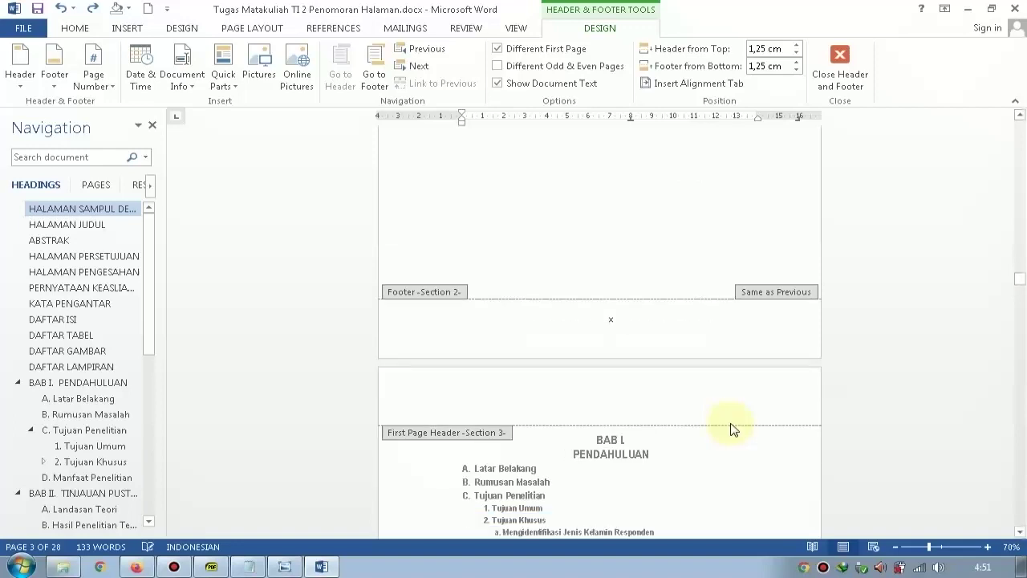
scroll(731, 426, "down", 5)
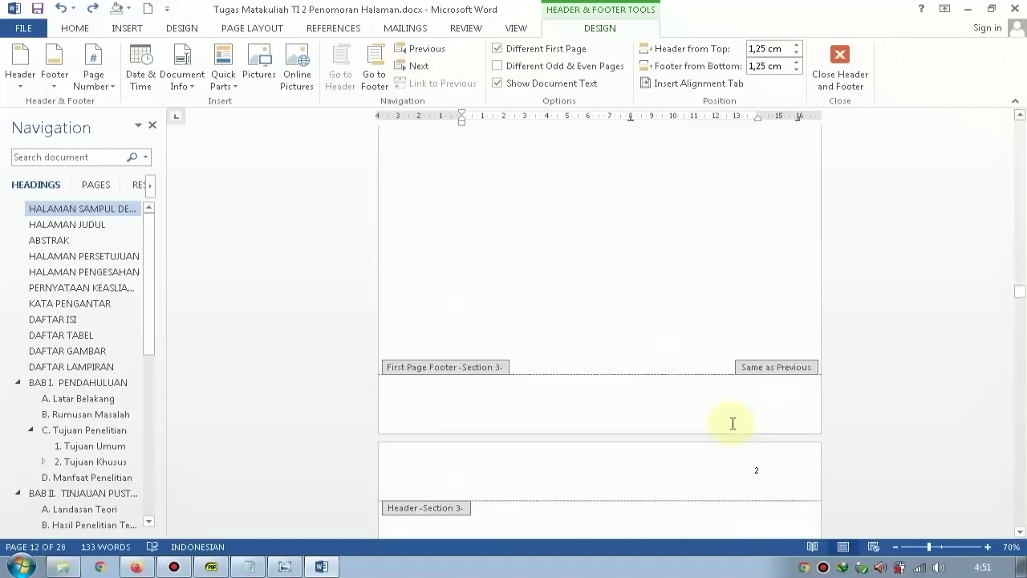
Unlink the first page footer of BAB I from the previous section.
left_click(653, 403)
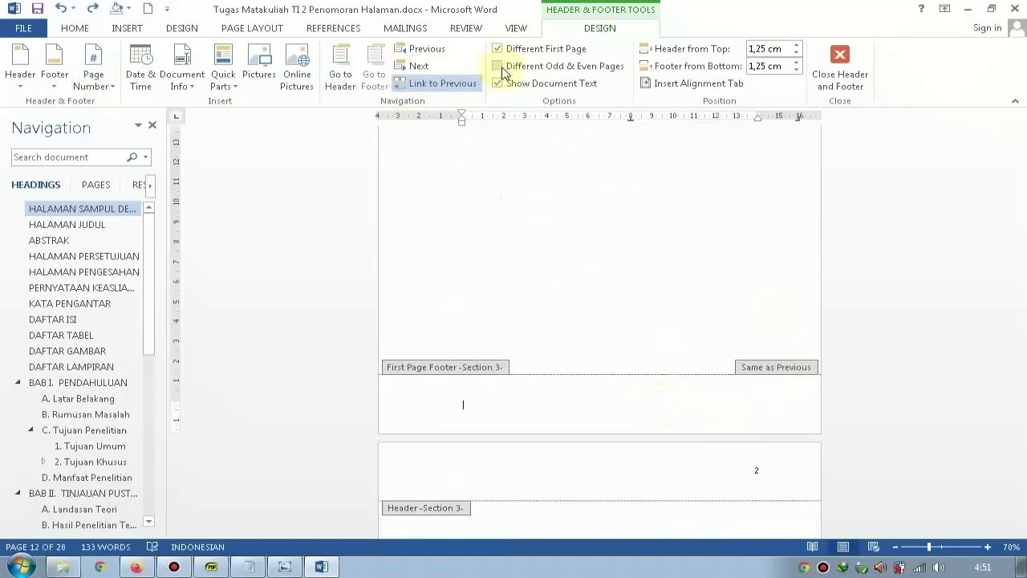
left_click(454, 85)
scroll(649, 232, "up", 3)
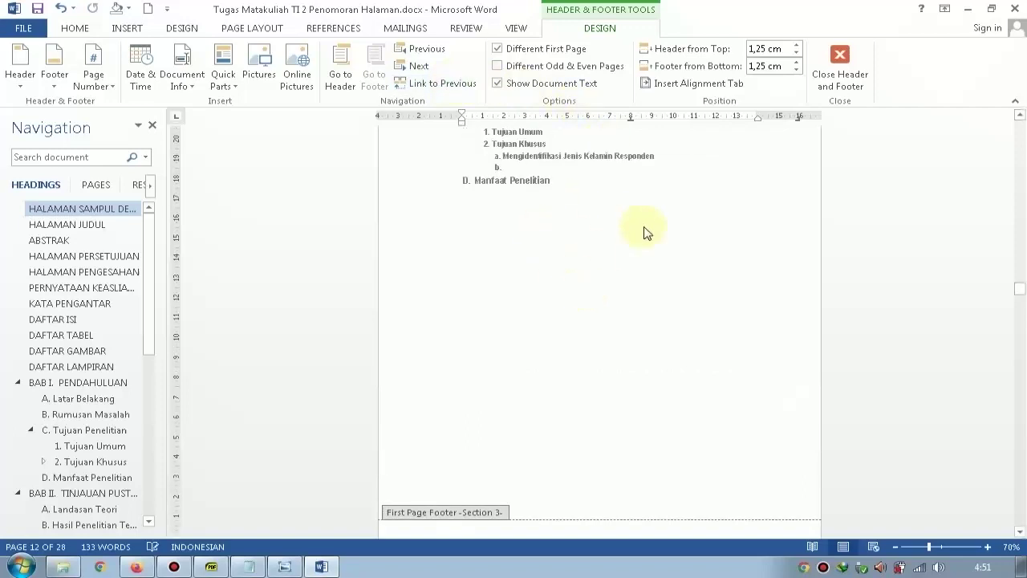
Insert a bottom-centred page number in the first page footer of BAB I and return to the body text.
scroll(700, 215, "down", 5)
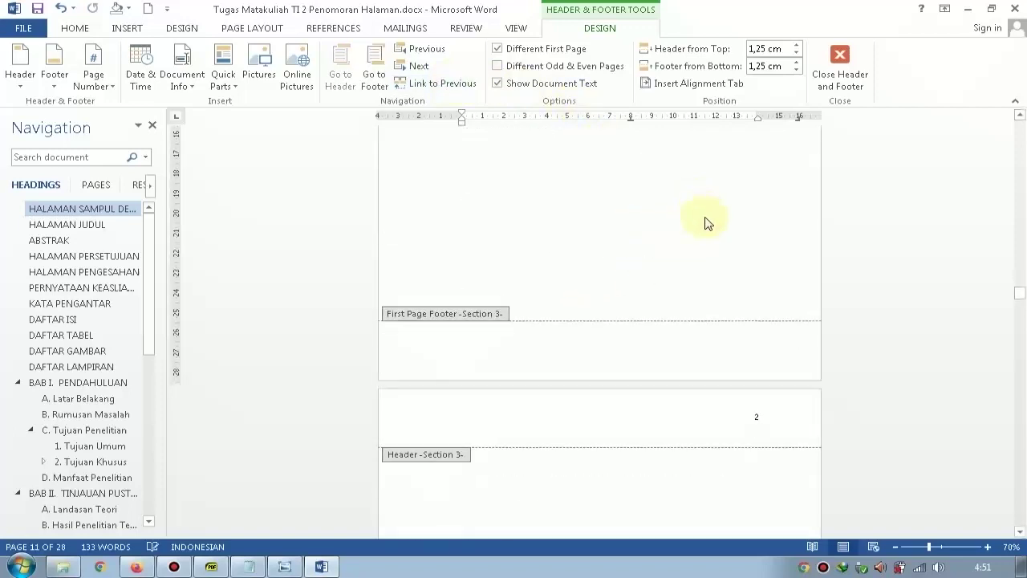
left_click(632, 343)
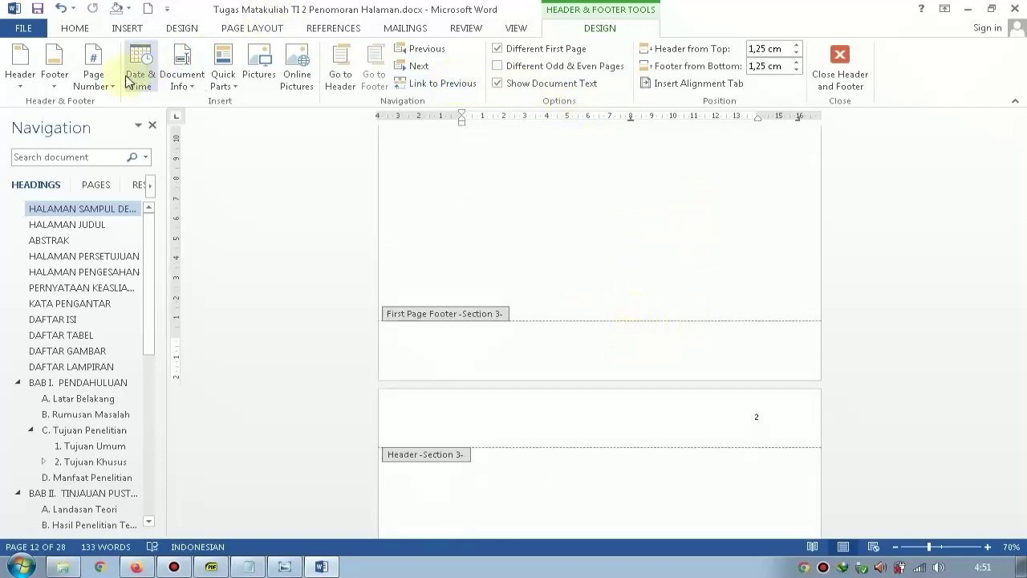
left_click(93, 72)
mouse_move(137, 122)
left_click(332, 225)
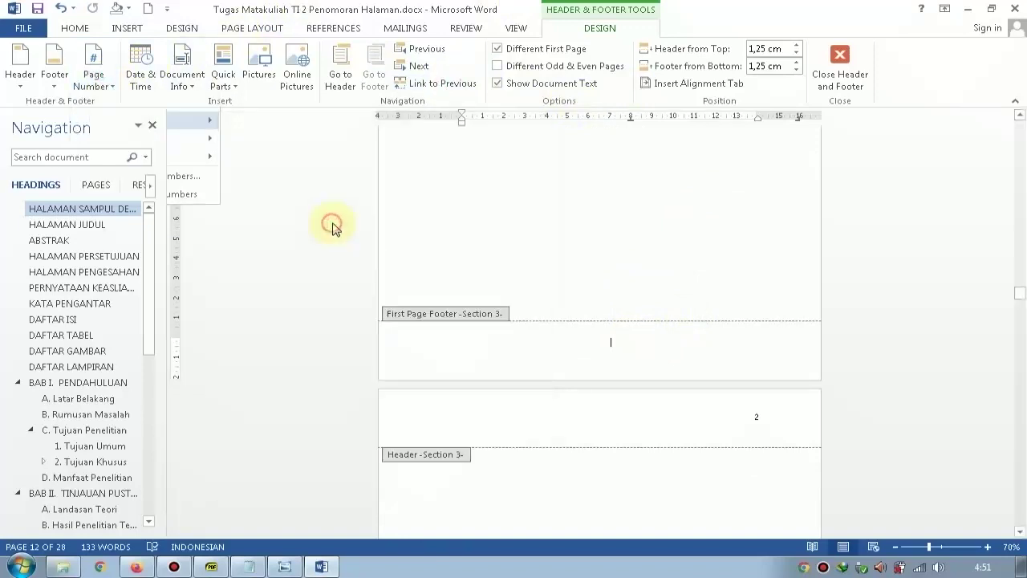
double_click(586, 243)
Check the page number placement from BAB I through the Hasil Penelitian page of BAB IV, and return to the document's beginning.
scroll(750, 367, "down", 3)
scroll(682, 357, "down", 3)
scroll(717, 348, "down", 3)
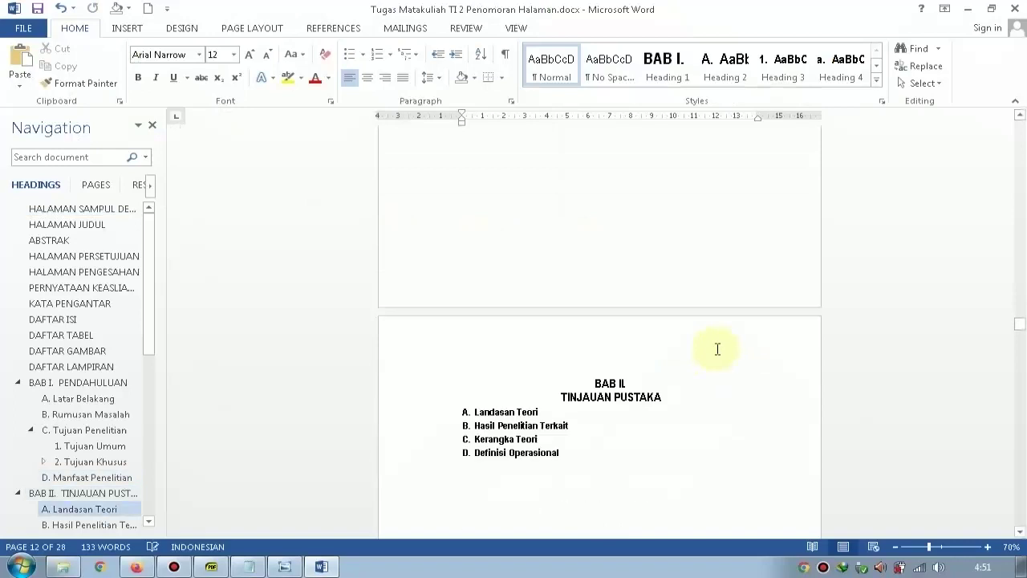
scroll(716, 340, "down", 10)
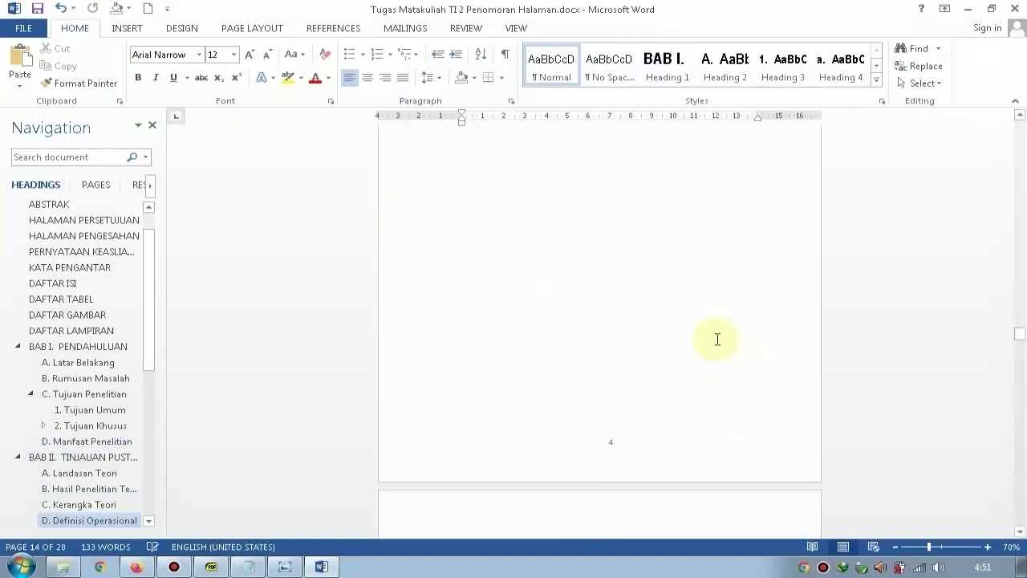
scroll(652, 401, "down", 5)
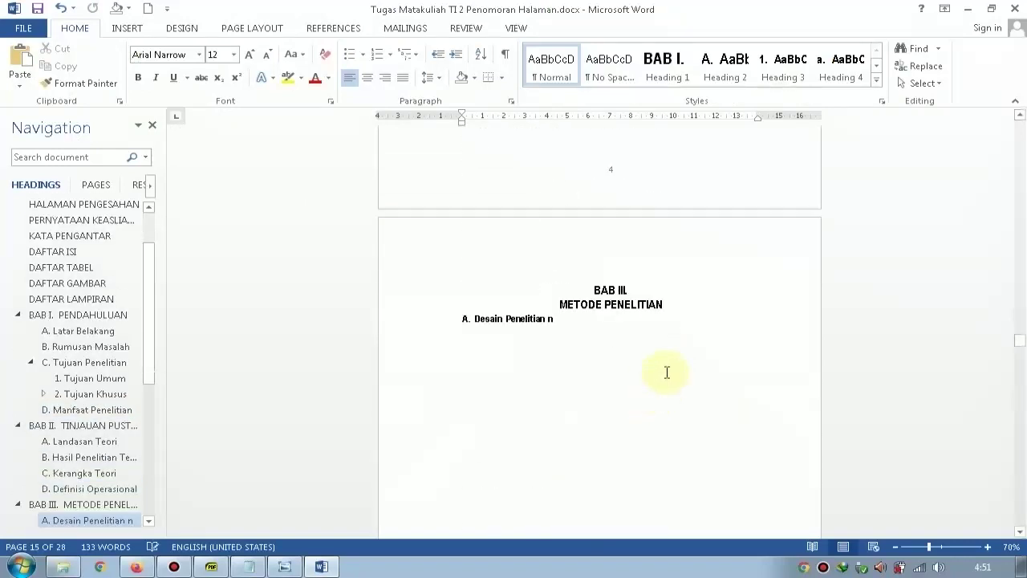
scroll(656, 282, "down", 12)
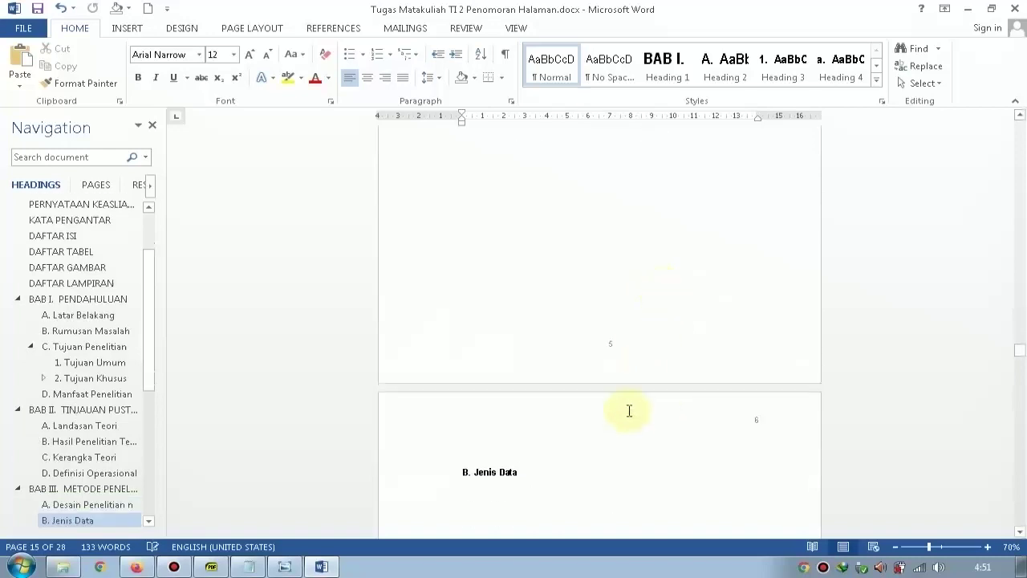
scroll(692, 325, "down", 10)
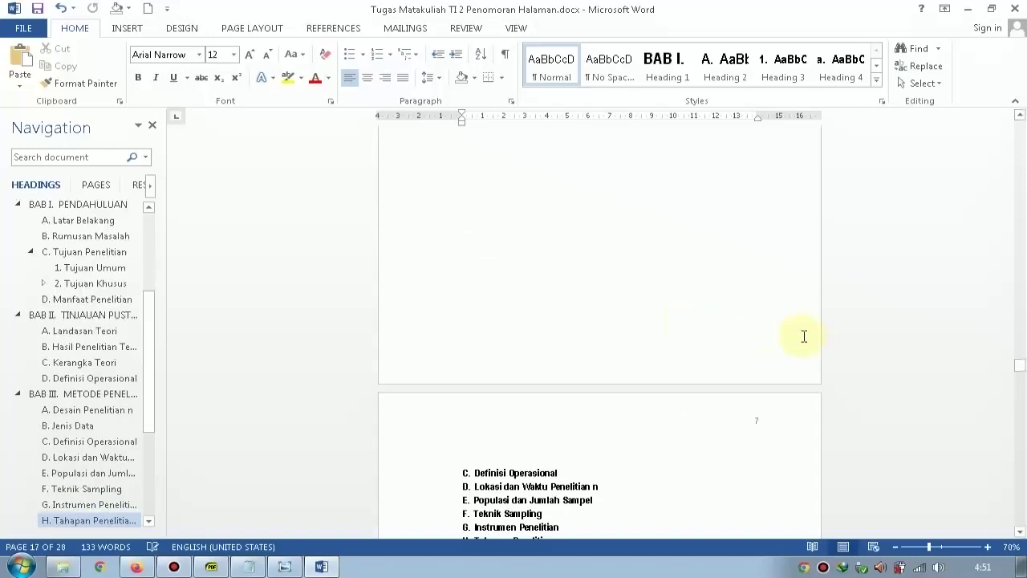
scroll(803, 337, "down", 10)
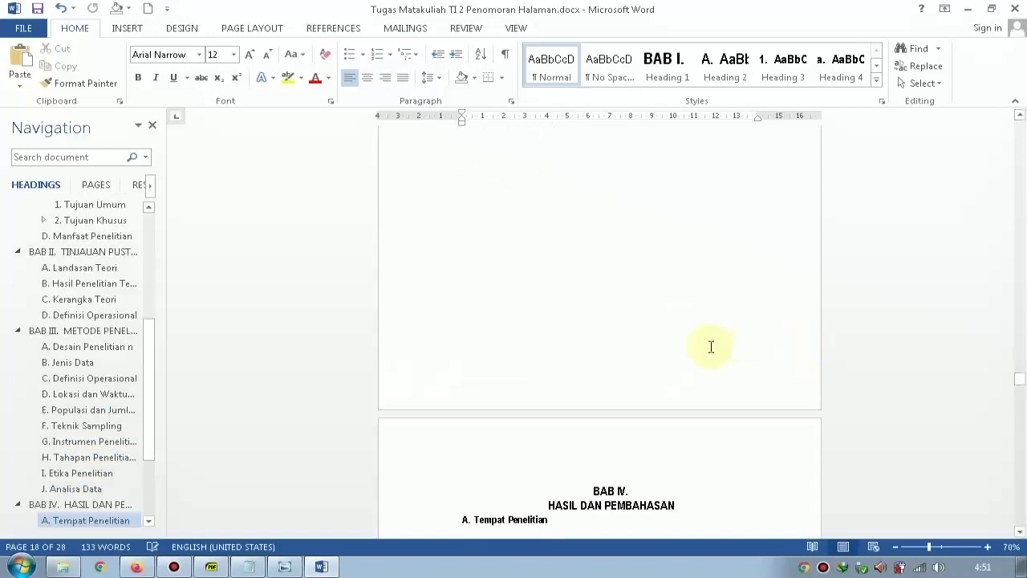
scroll(711, 347, "up", 5)
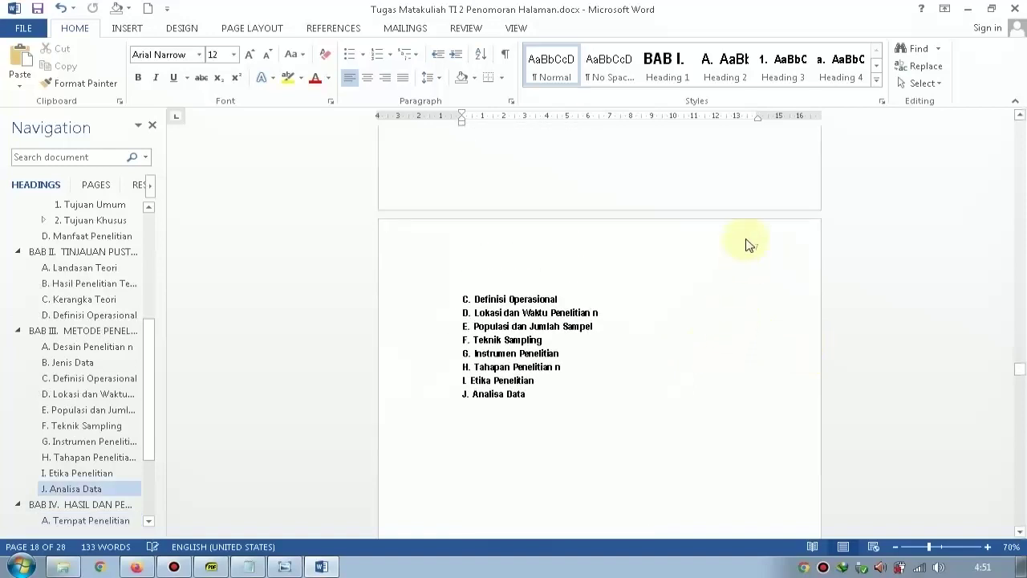
scroll(741, 330, "down", 5)
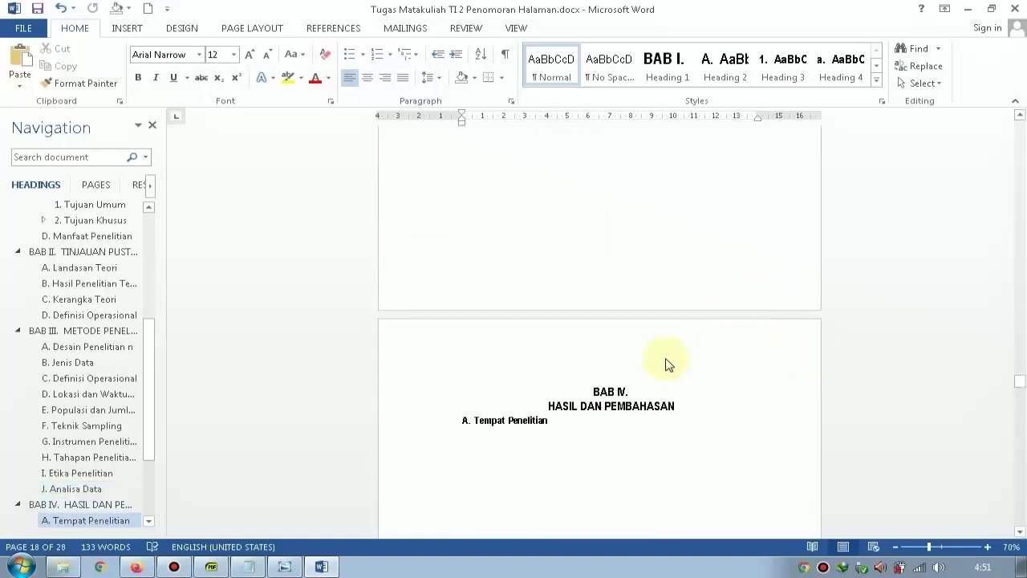
scroll(663, 366, "down", 12)
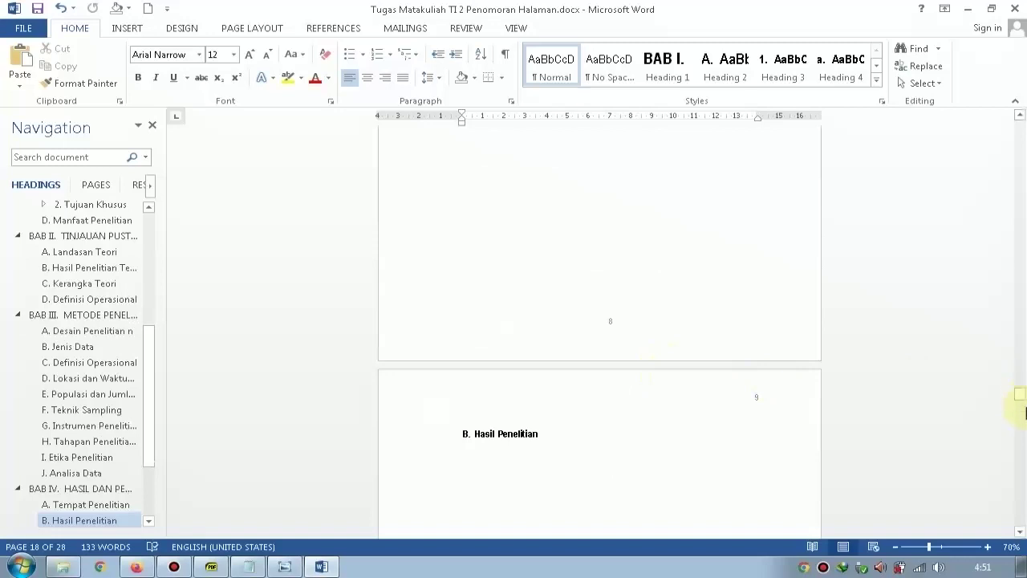
left_click_drag(1023, 398, 993, 108)
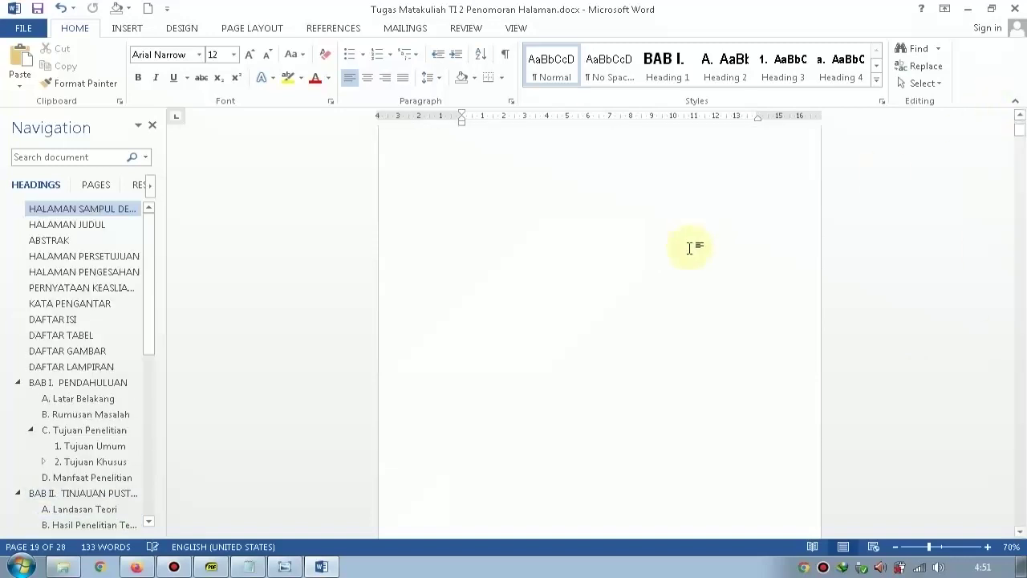